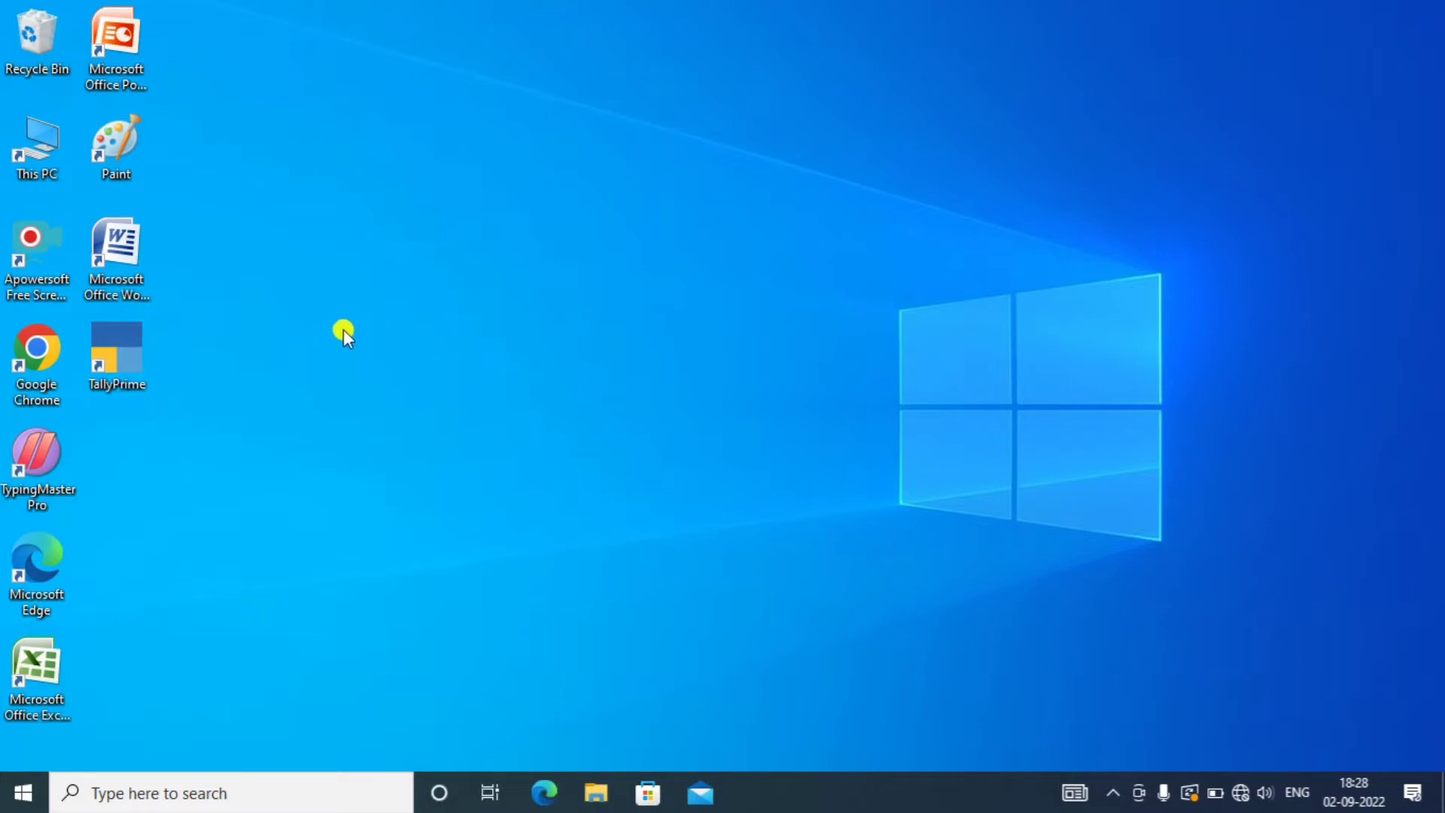
- Launch TallyPrime, continue in Educational Mode, and open voucher entry for the company
double_click(122, 342)
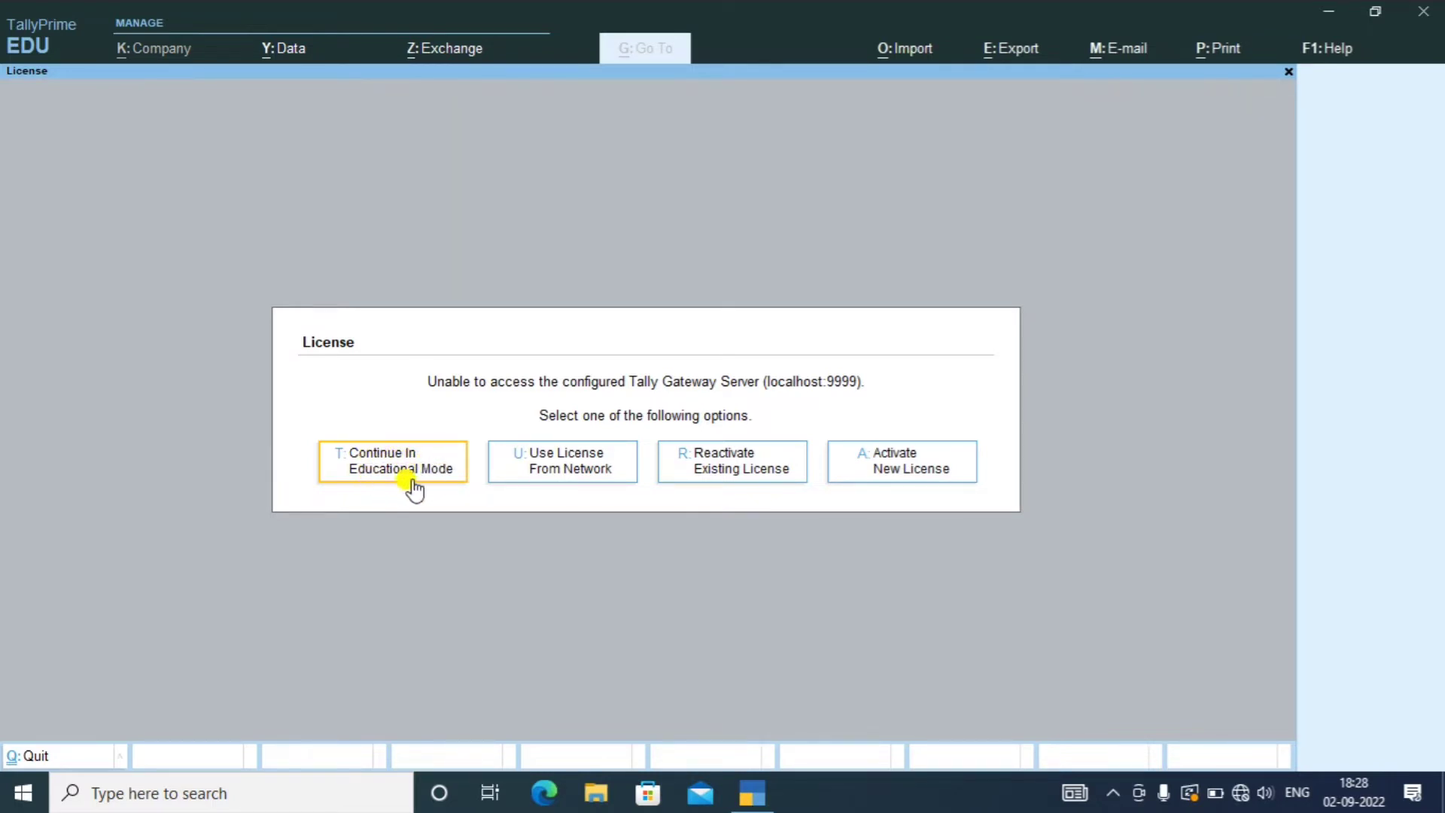
left_click(407, 472)
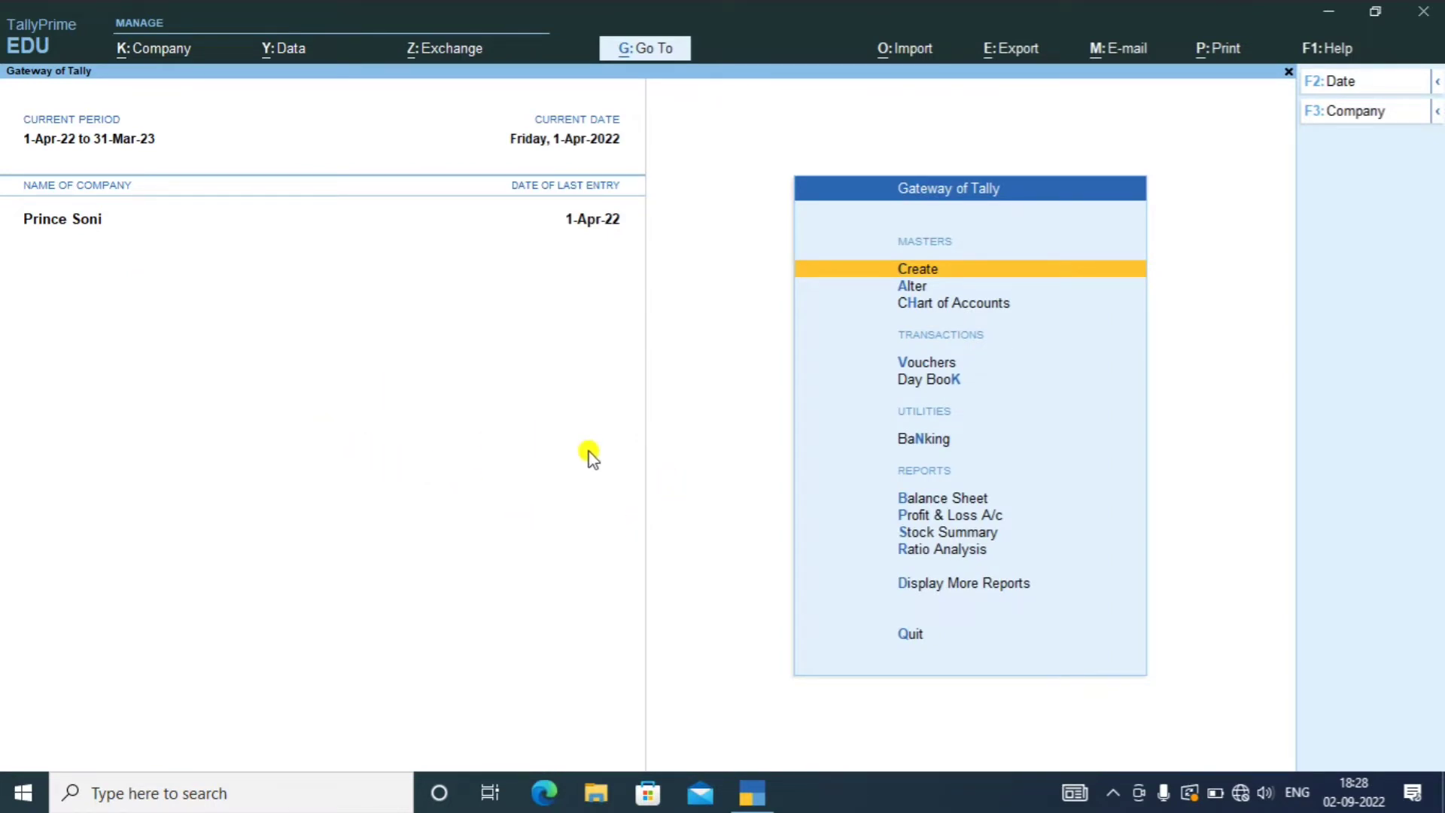
key("Down")
key("Down")
key("Down")
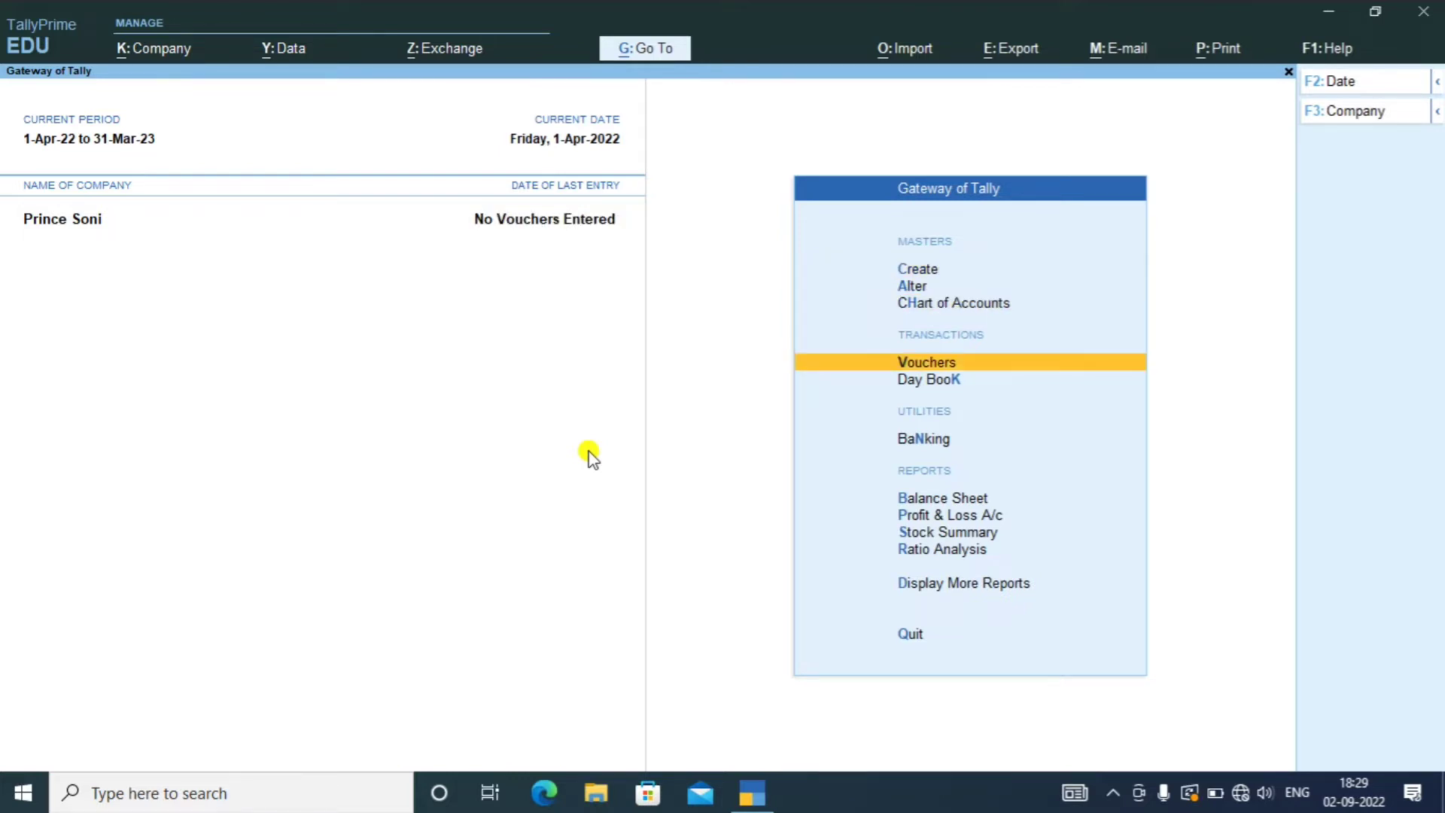
key("Return")
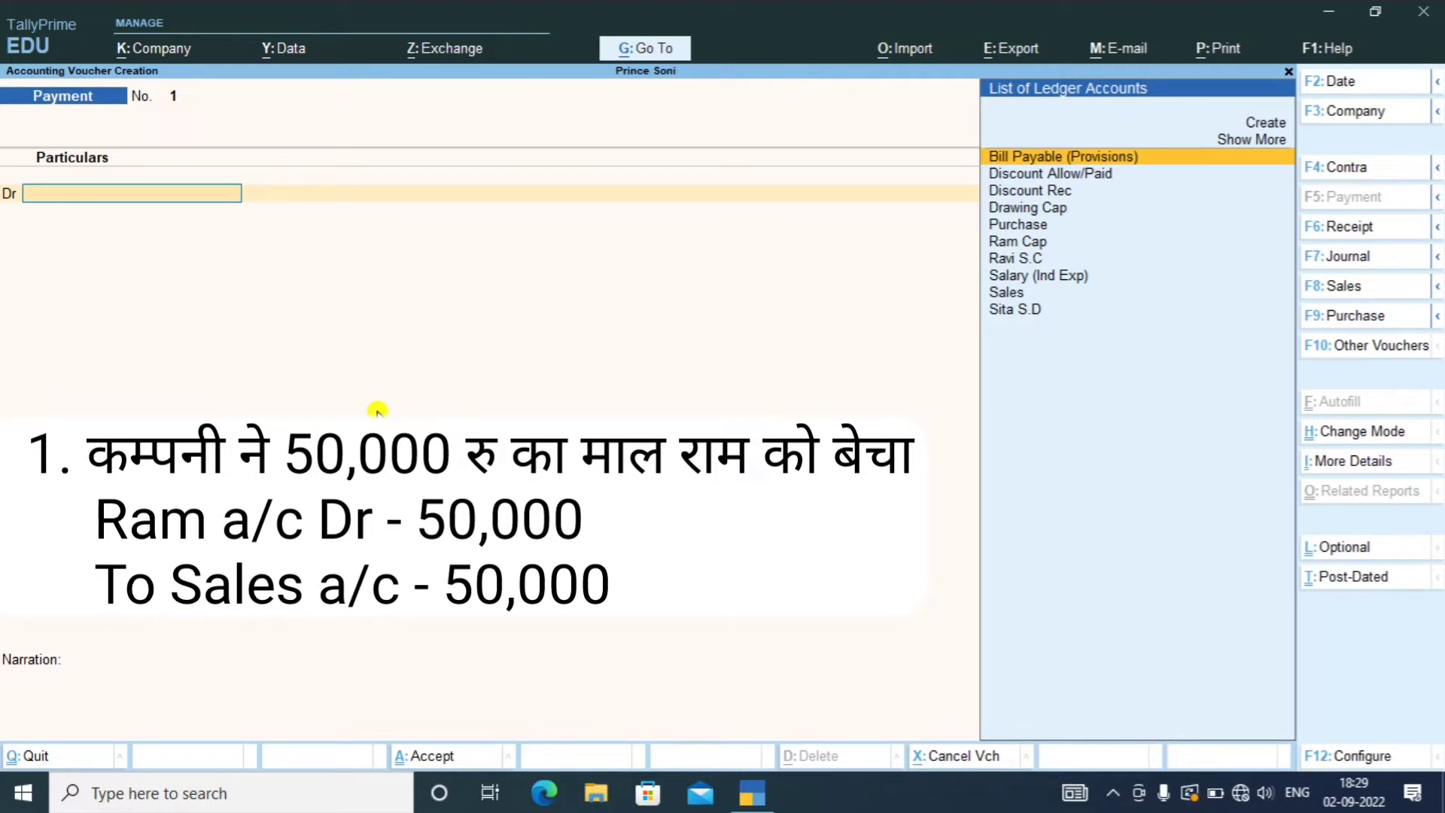
- Start a Sales voucher and change its mode to As Voucher
key("F8")
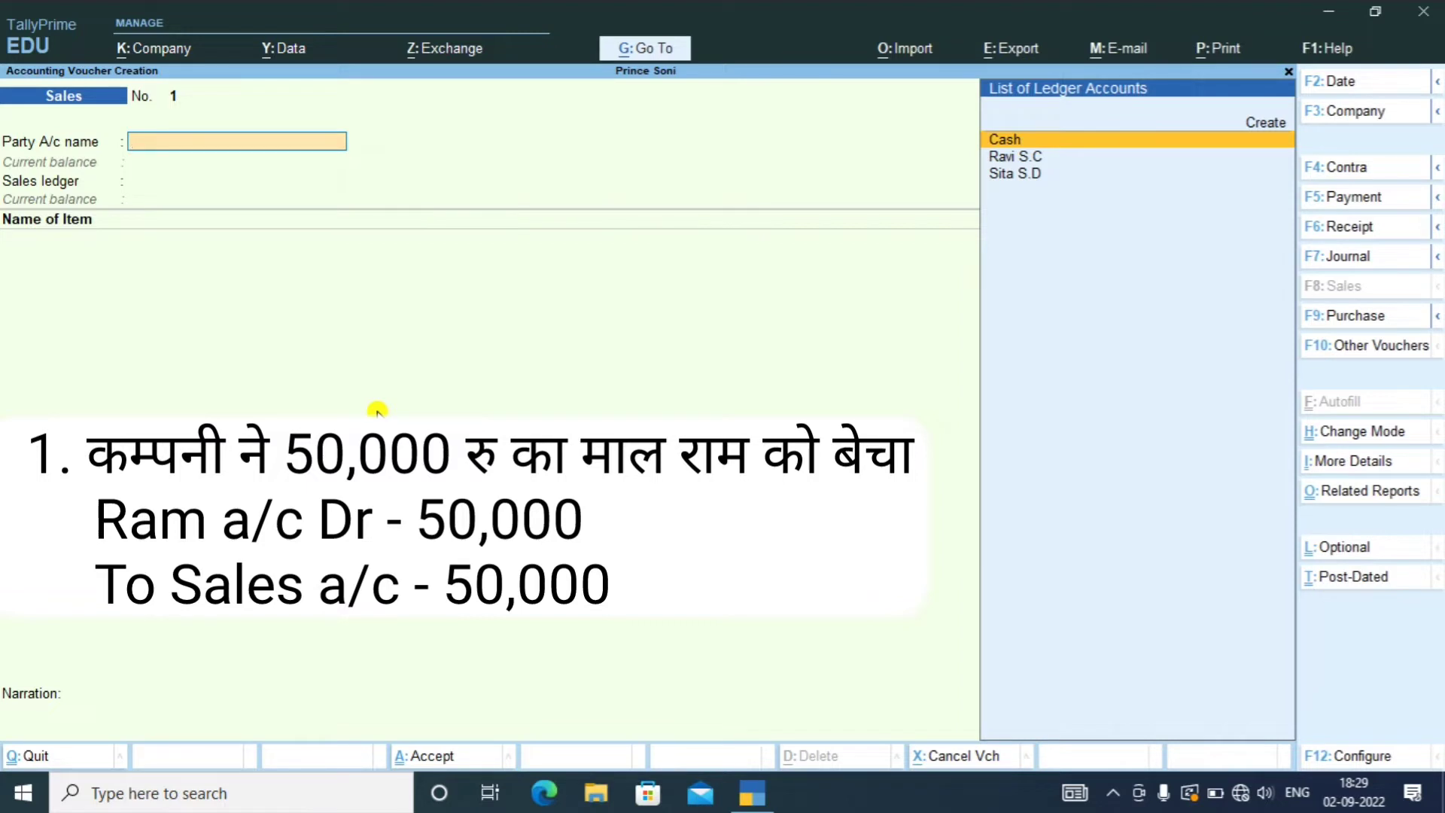
key("ctrl+h")
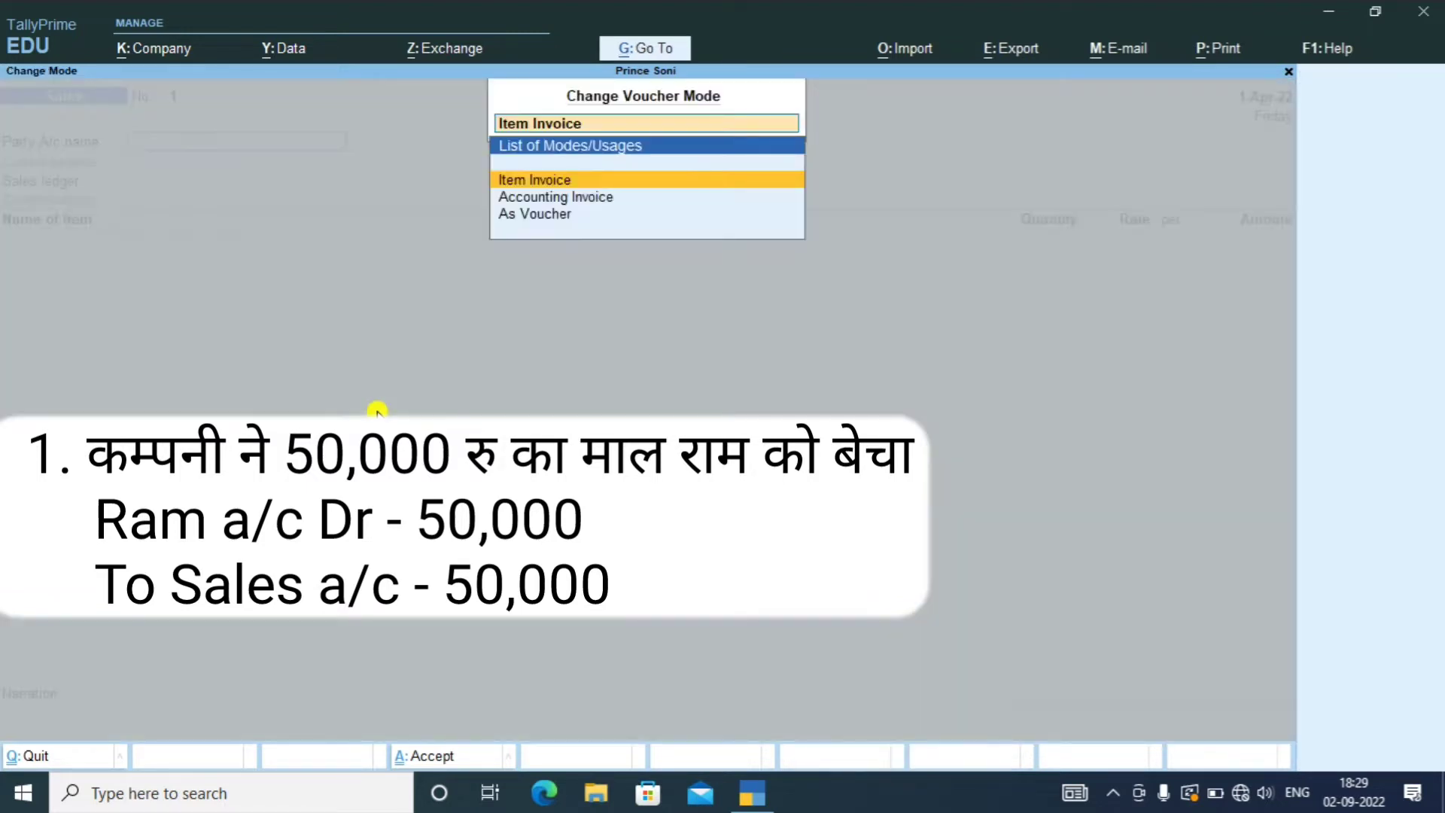
key("Down")
key("Down")
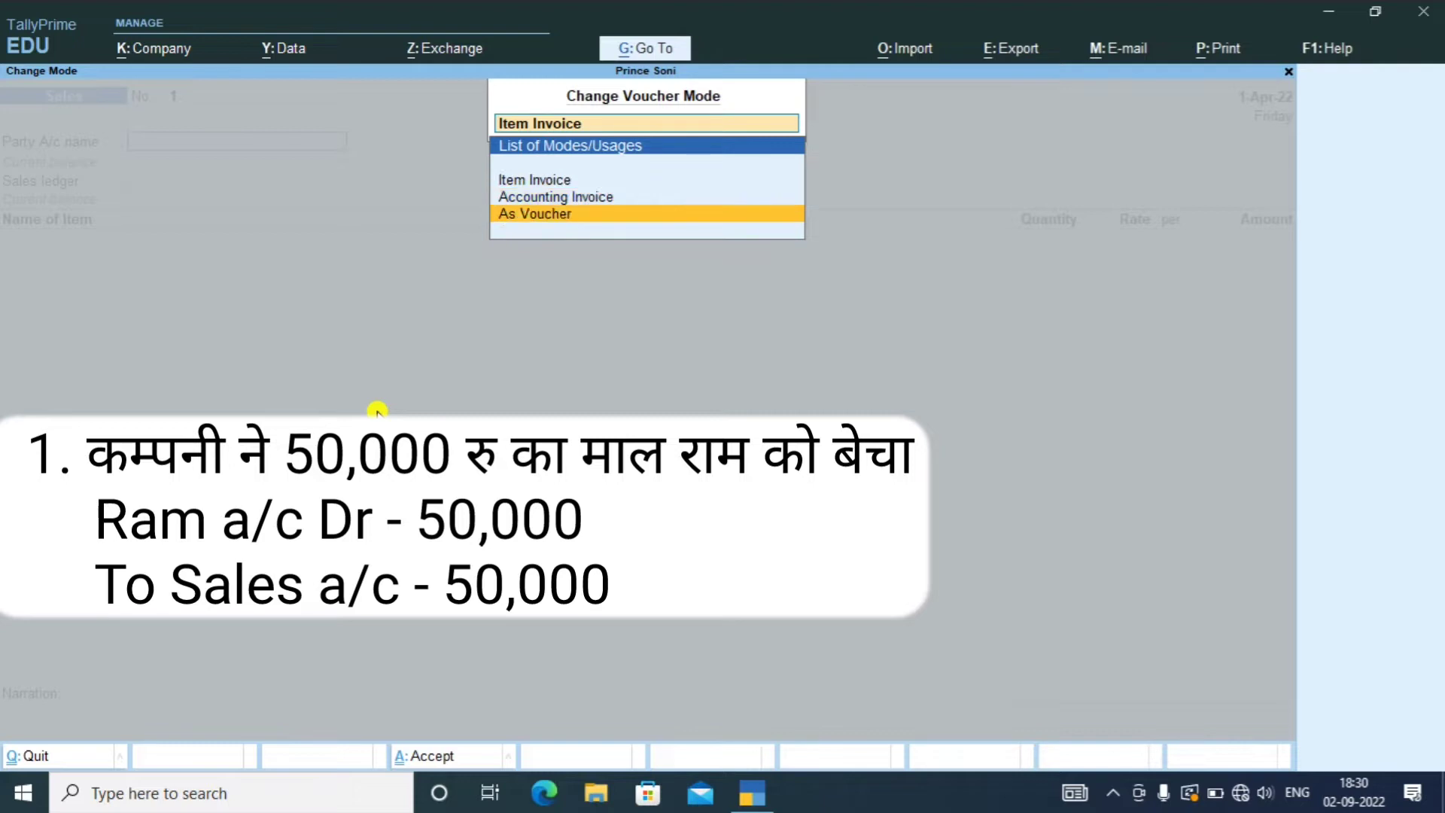
key("Return")
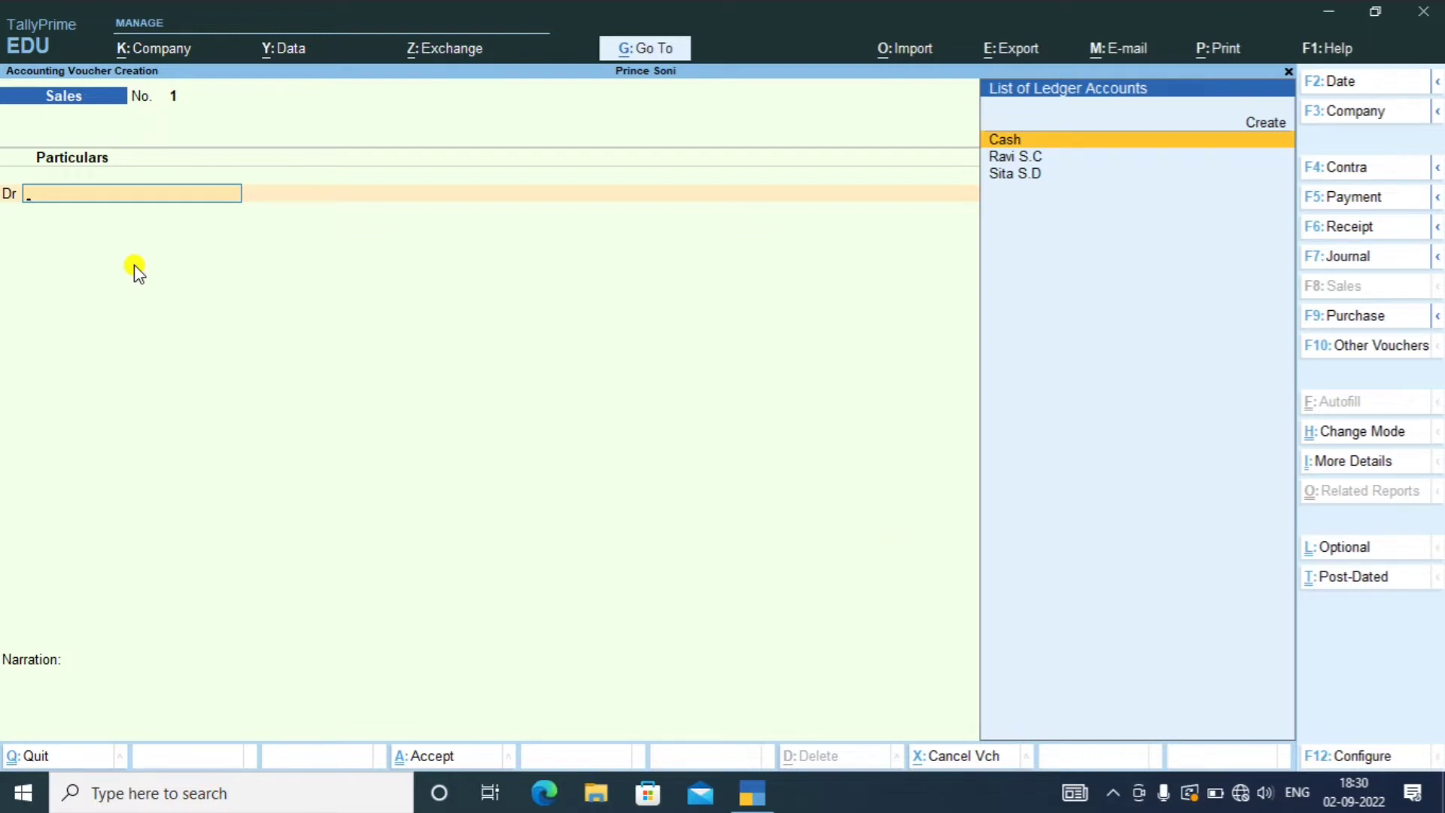
- Create a ledger with the customer's name from the voucher's debit line, grouped under Sundry Debtors, and save it
key("alt+c")
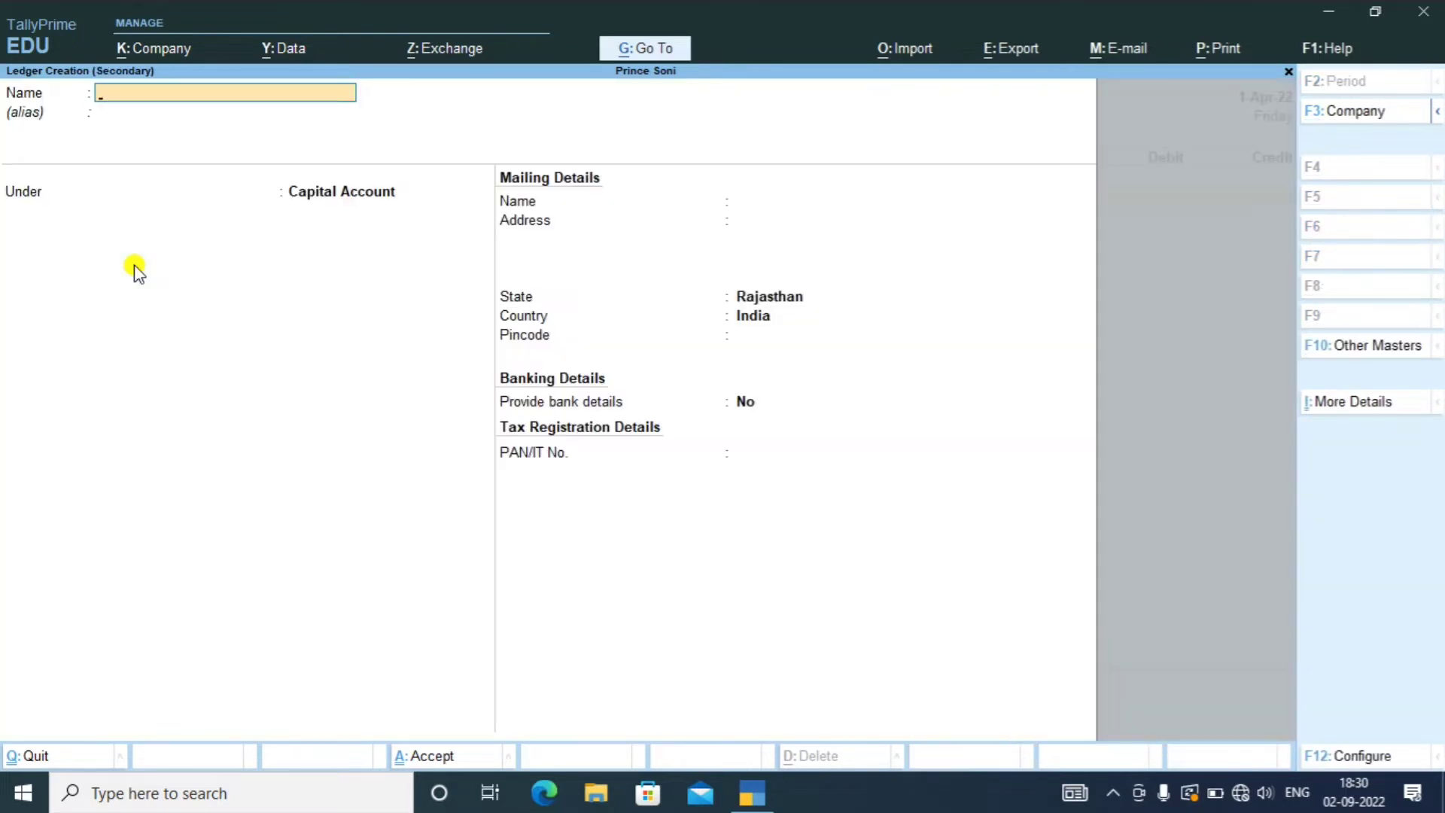
type("Ram Sd")
key("Return")
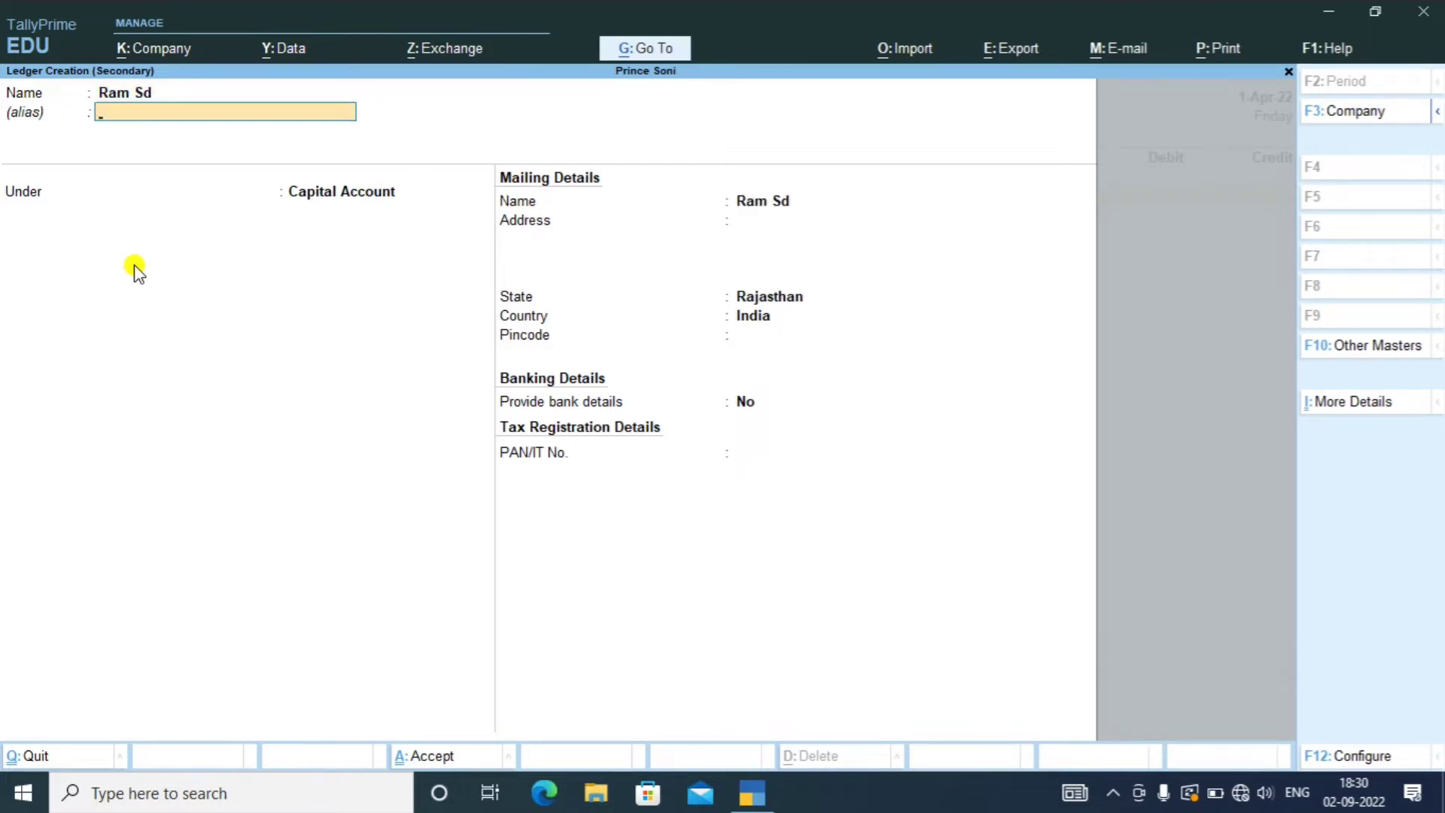
key("Return")
type("Sun")
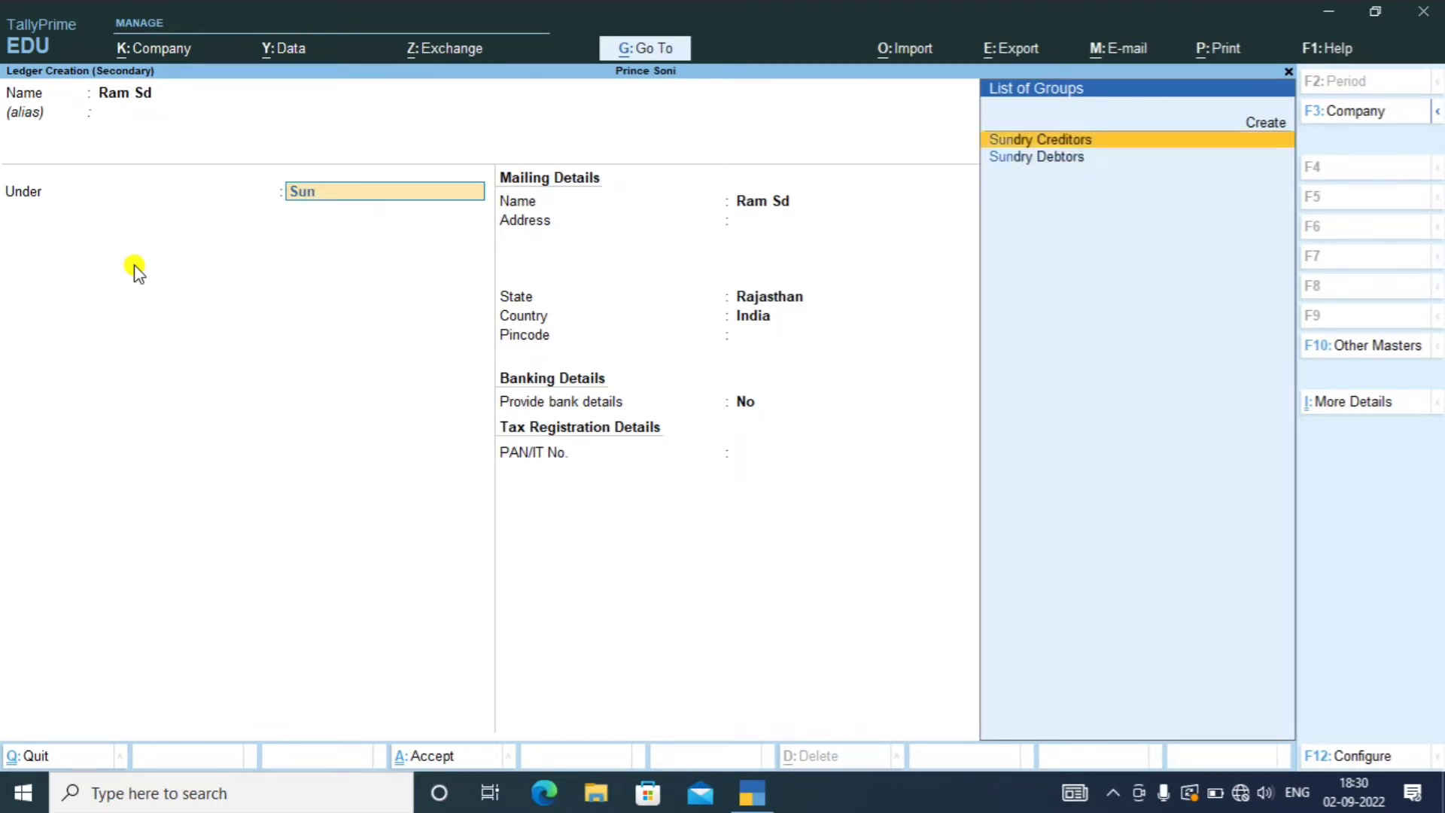
key("Down")
key("Return")
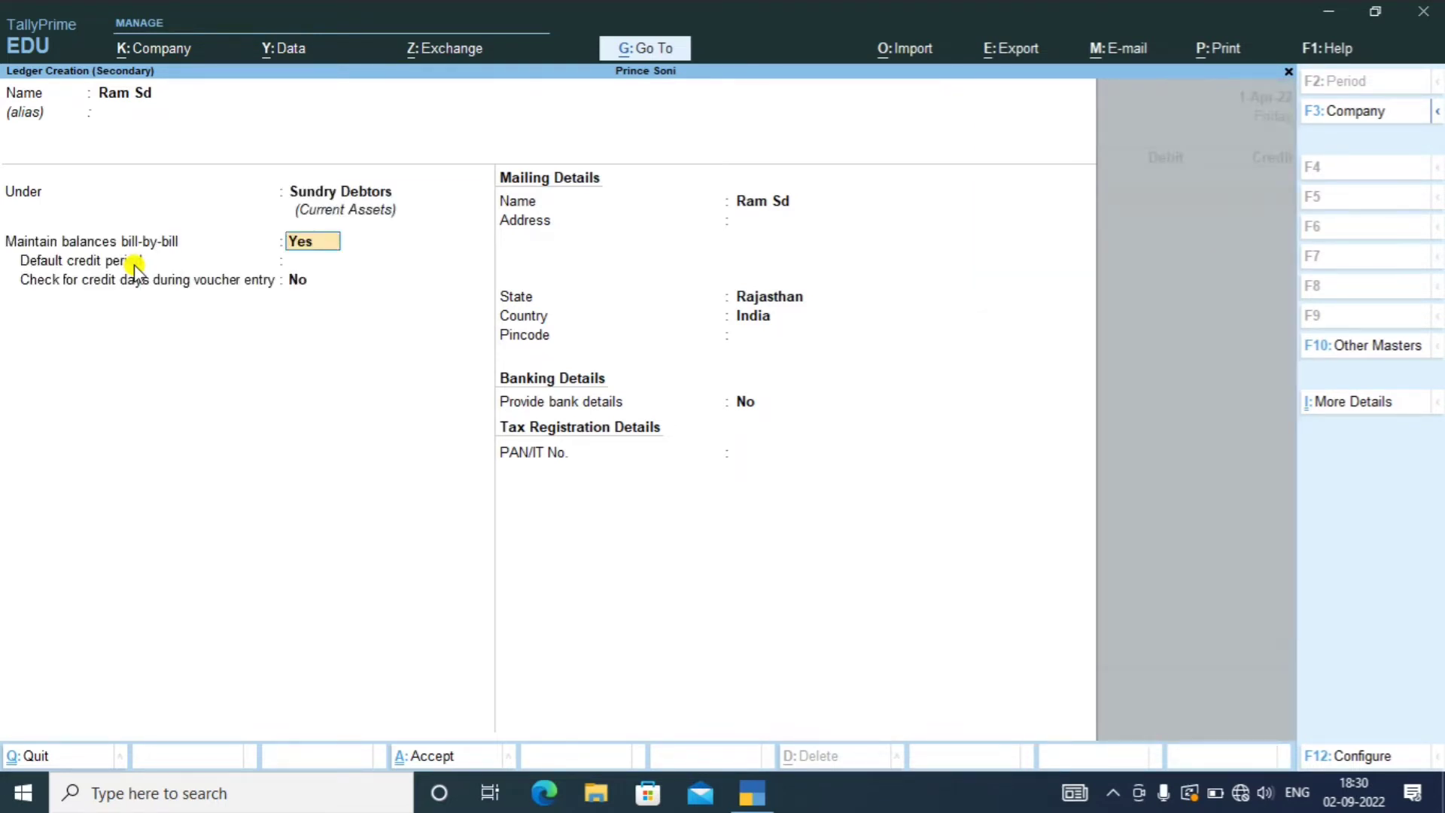
key("ctrl")
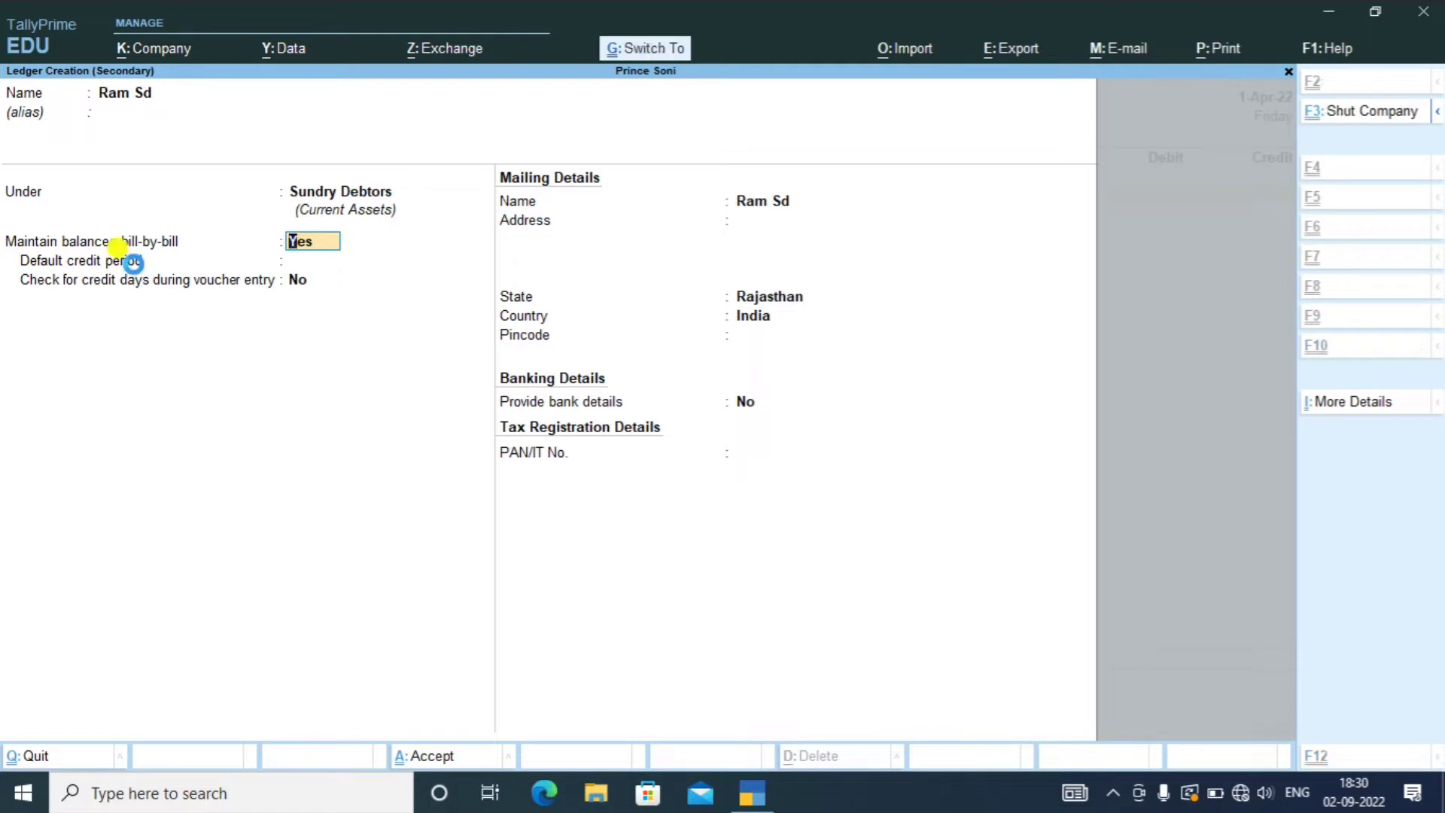
key("ctrl+a")
- Accept the dispatch and party details for the new debtor without filling in the dispatch fields
key("Return")
key("Return")
key("Return")
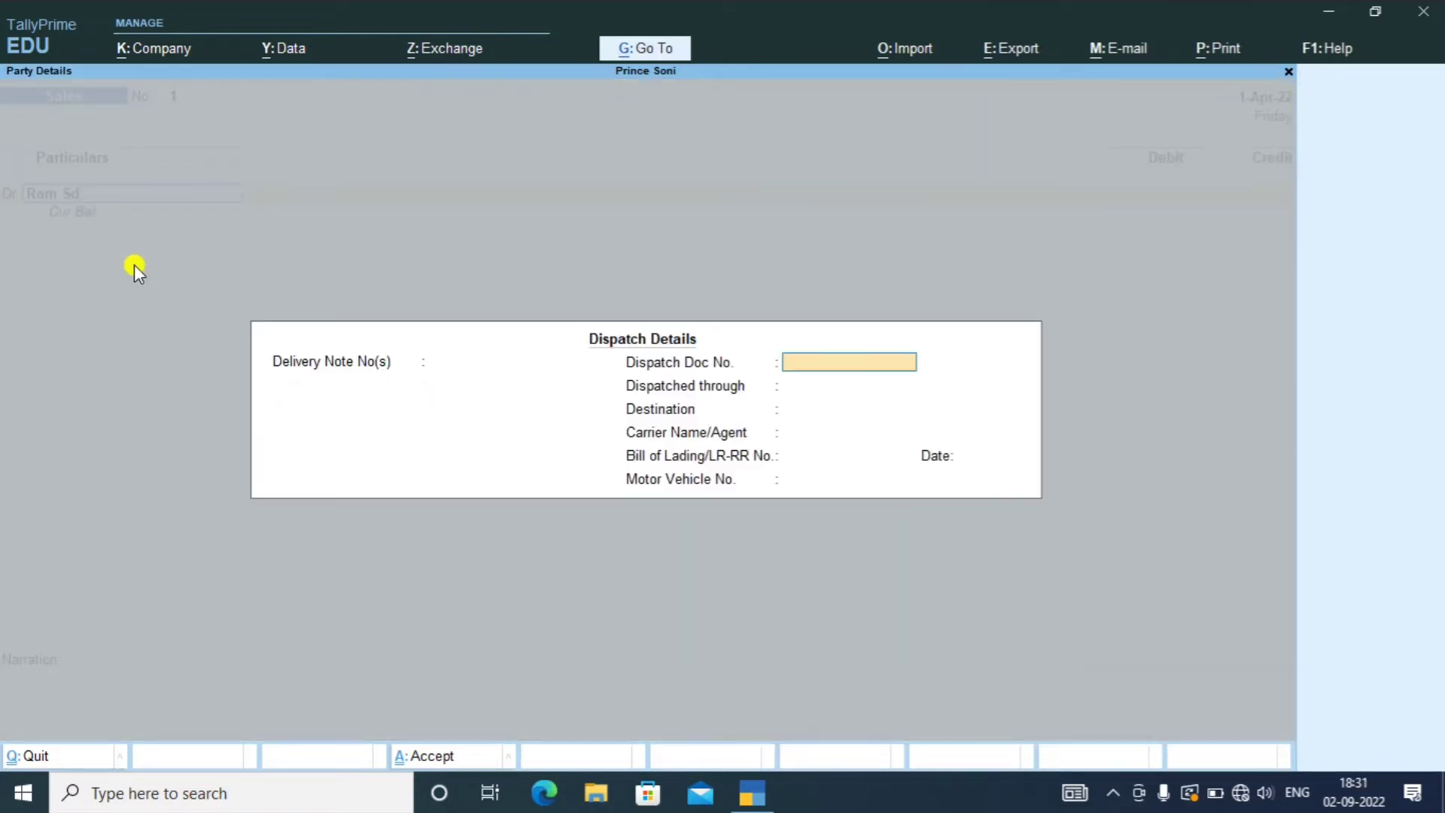
key("Return")
key("Return")
key("Return")
key("Return")
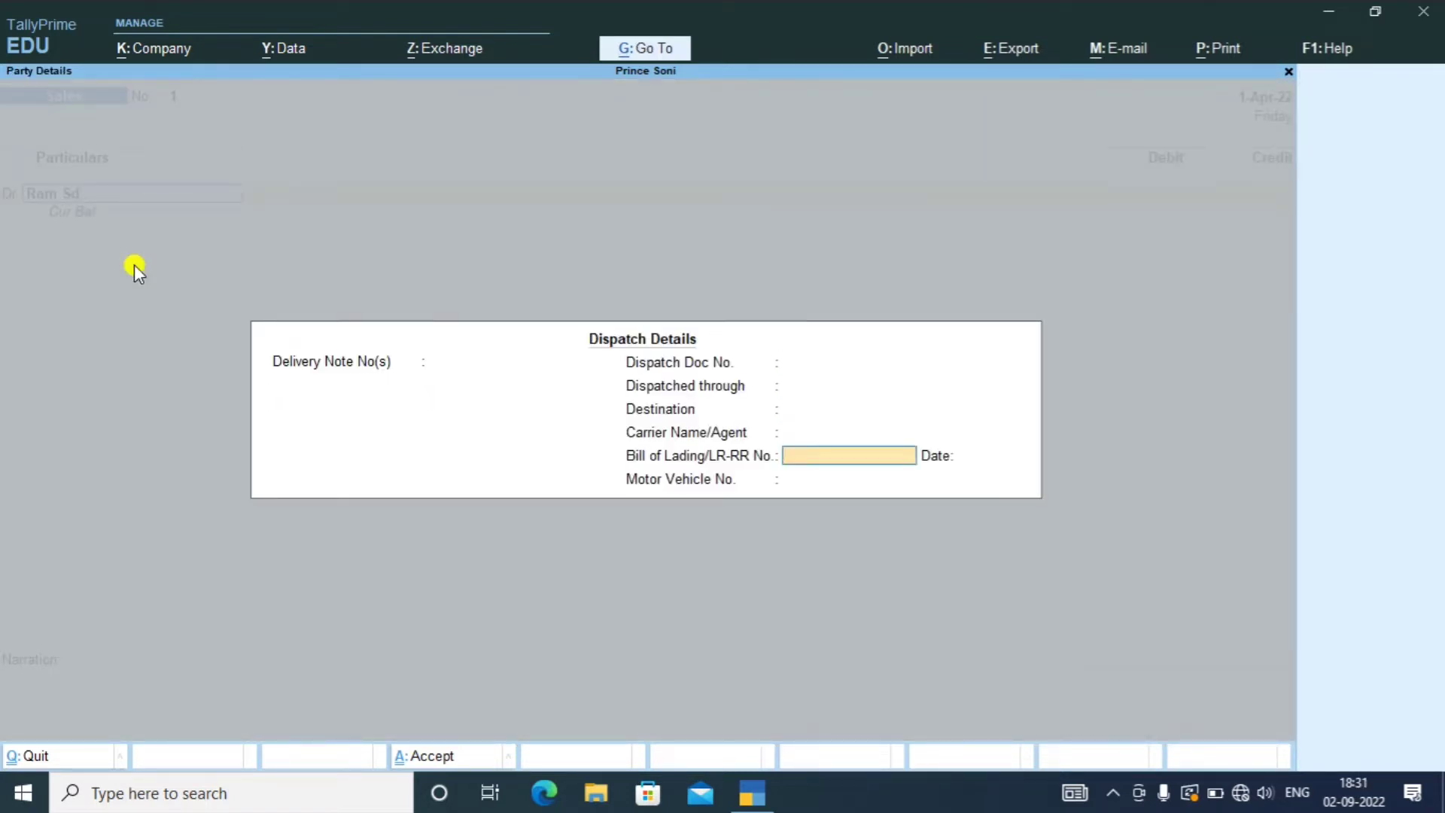
key("Return")
key("Return")
key("Return")
key("Return")
key("Return")
key("Return")
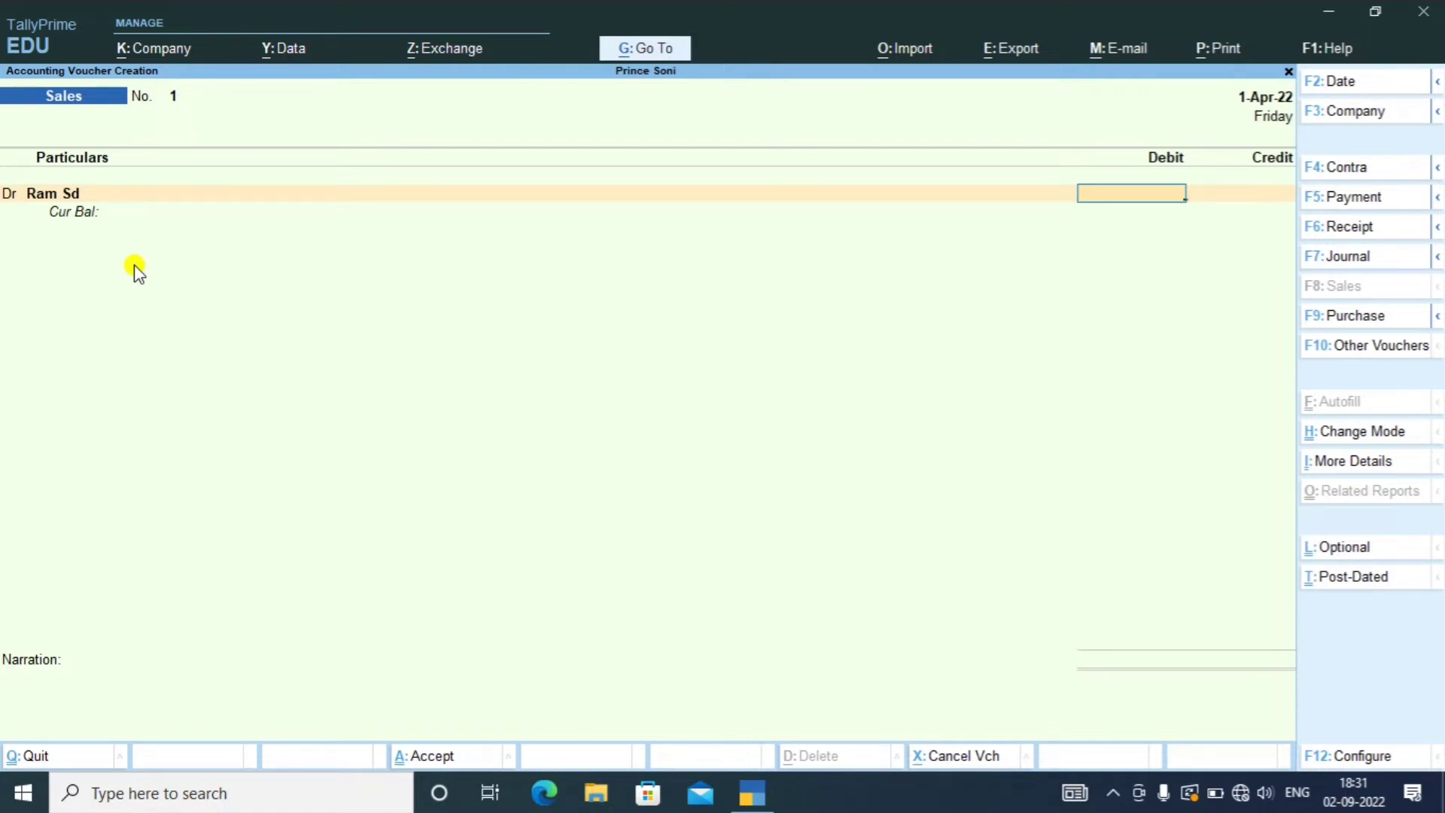
- Debit the customer's ledger 50,000 and allocate the full amount to New Ref 1
type("50000")
key("Return")
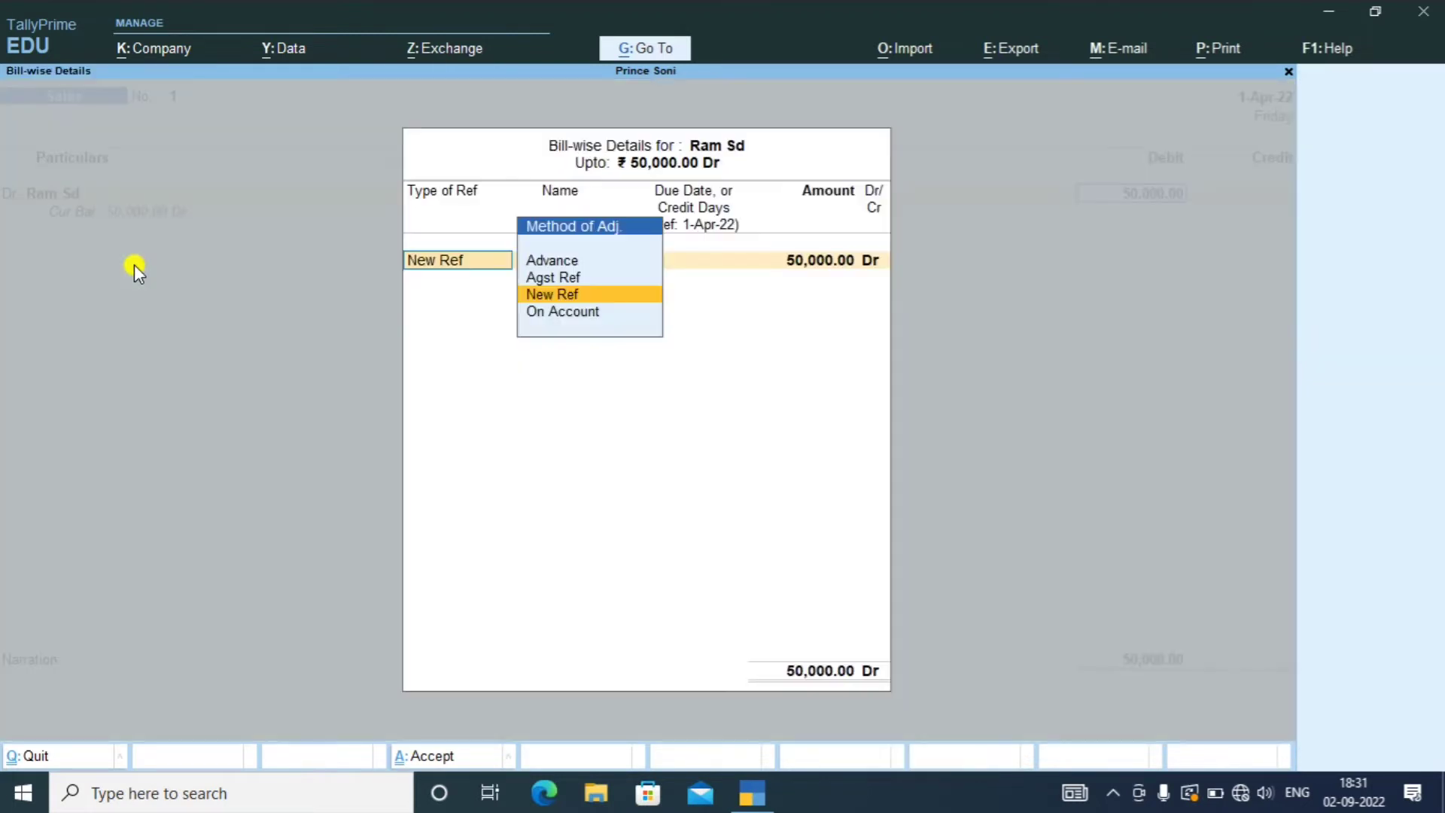
key("Return")
key("Return")
key("Return")
key("Return")
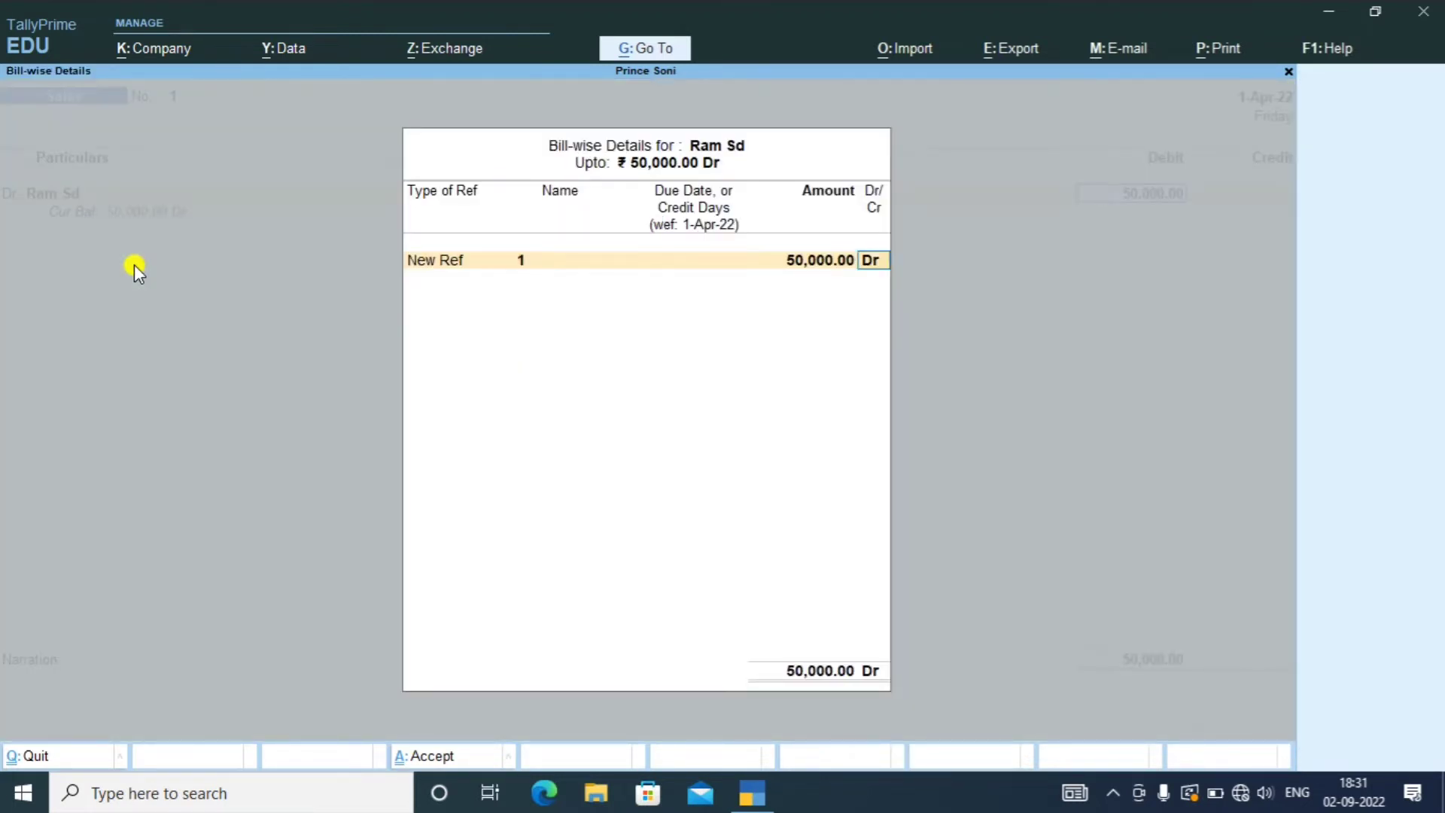
key("Return")
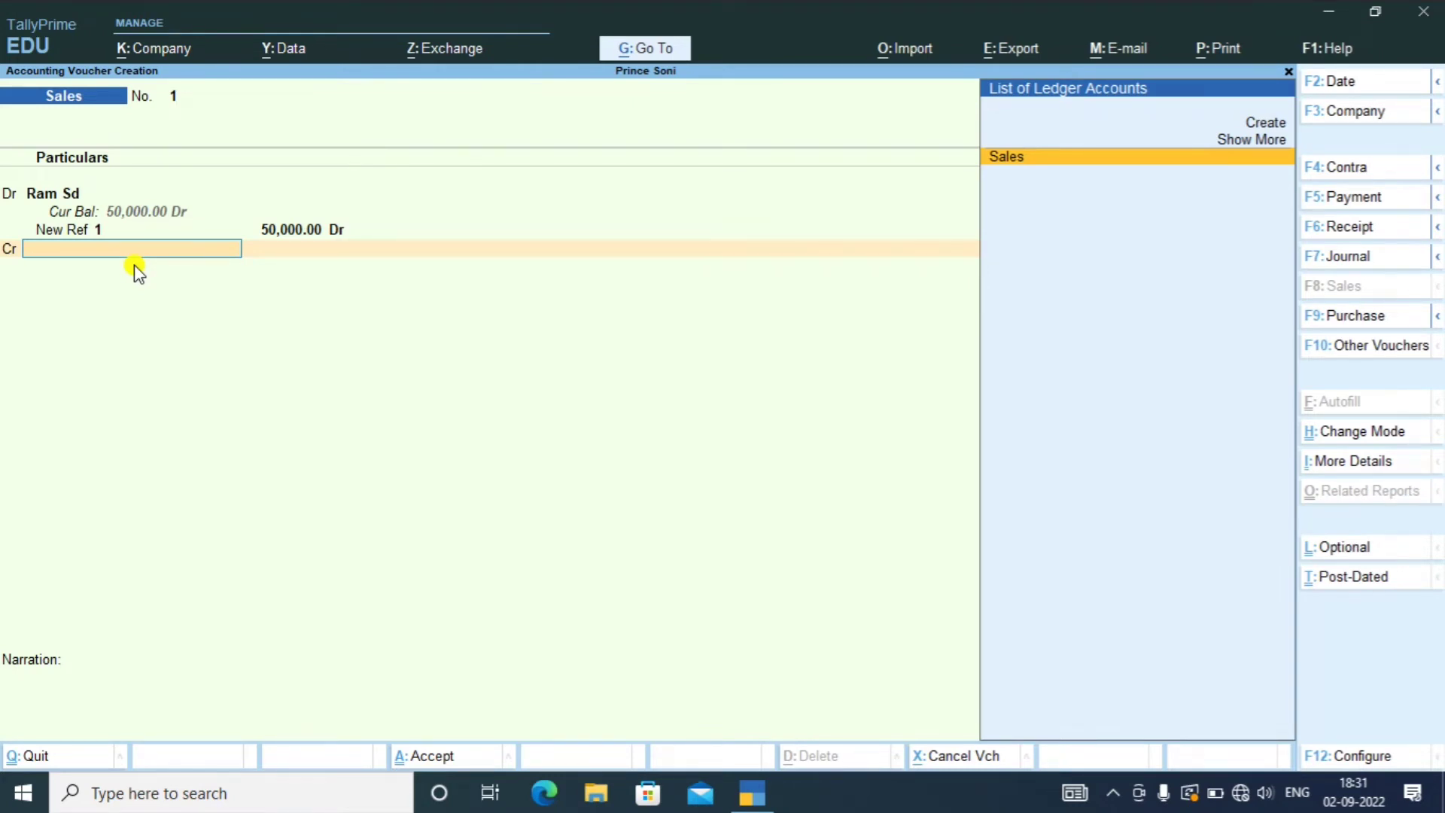
- Credit Sales 50,000 without inventory allocations and save the sales voucher with no narration
key("Return")
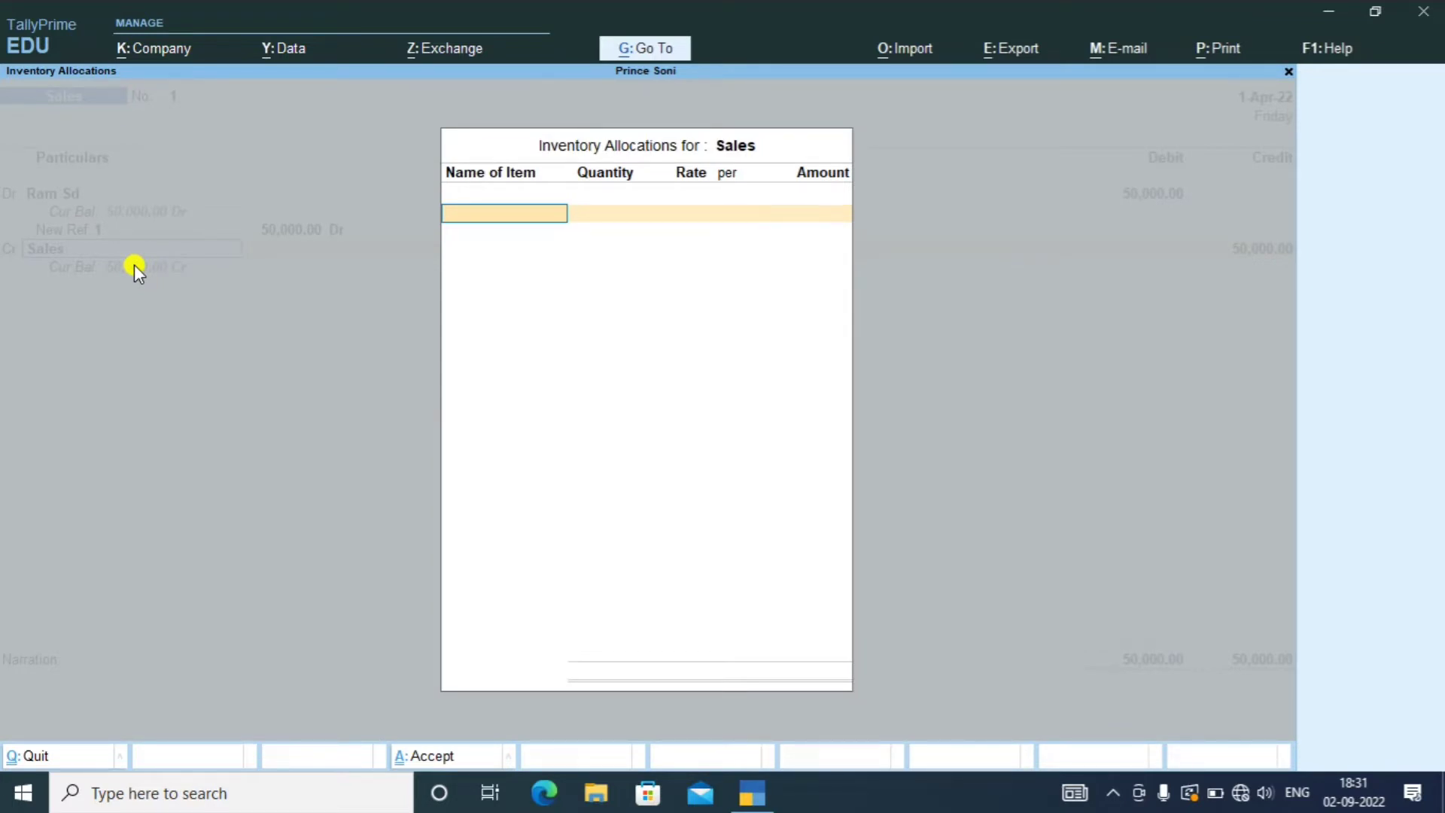
key("Escape")
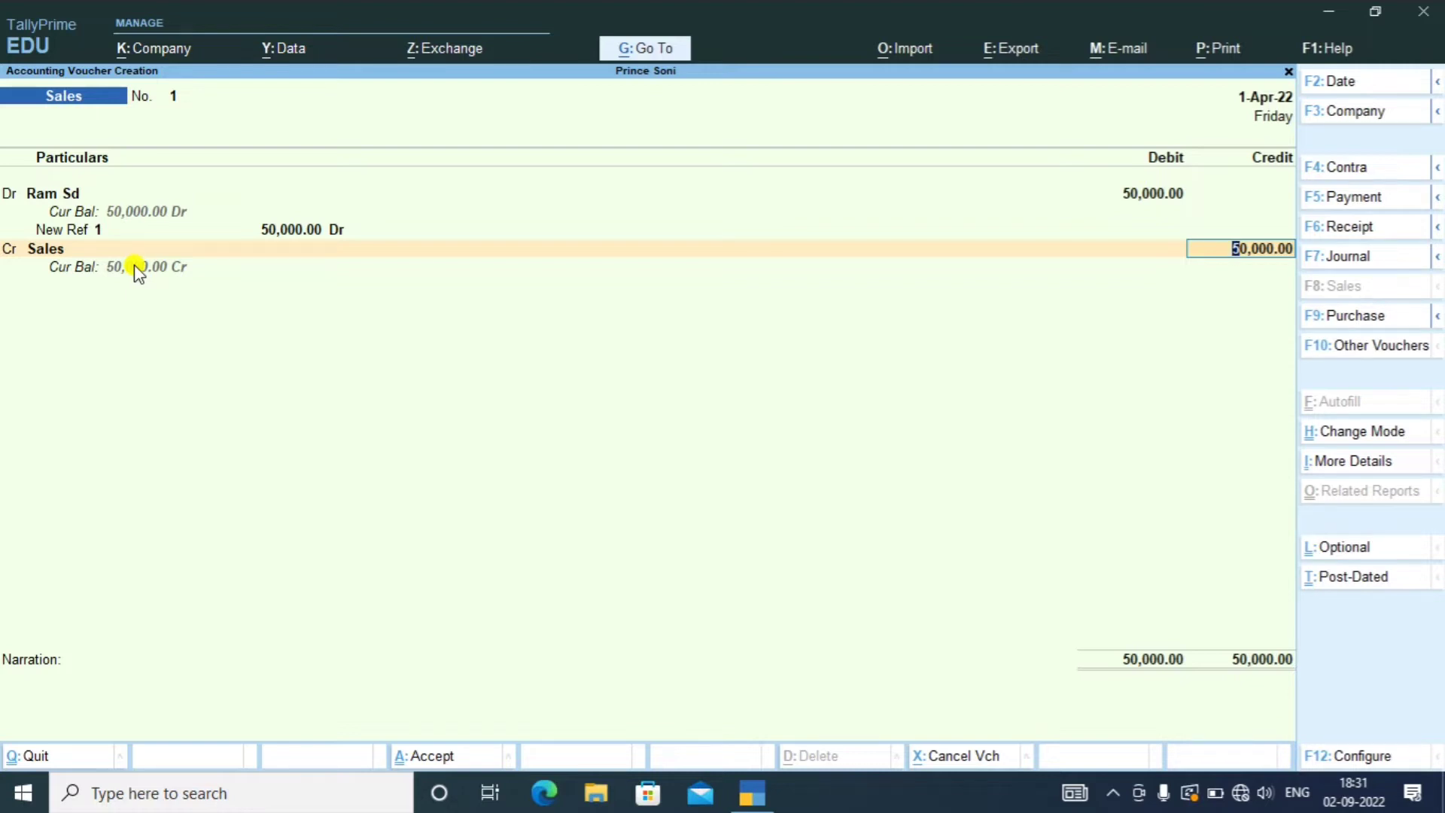
key("Return")
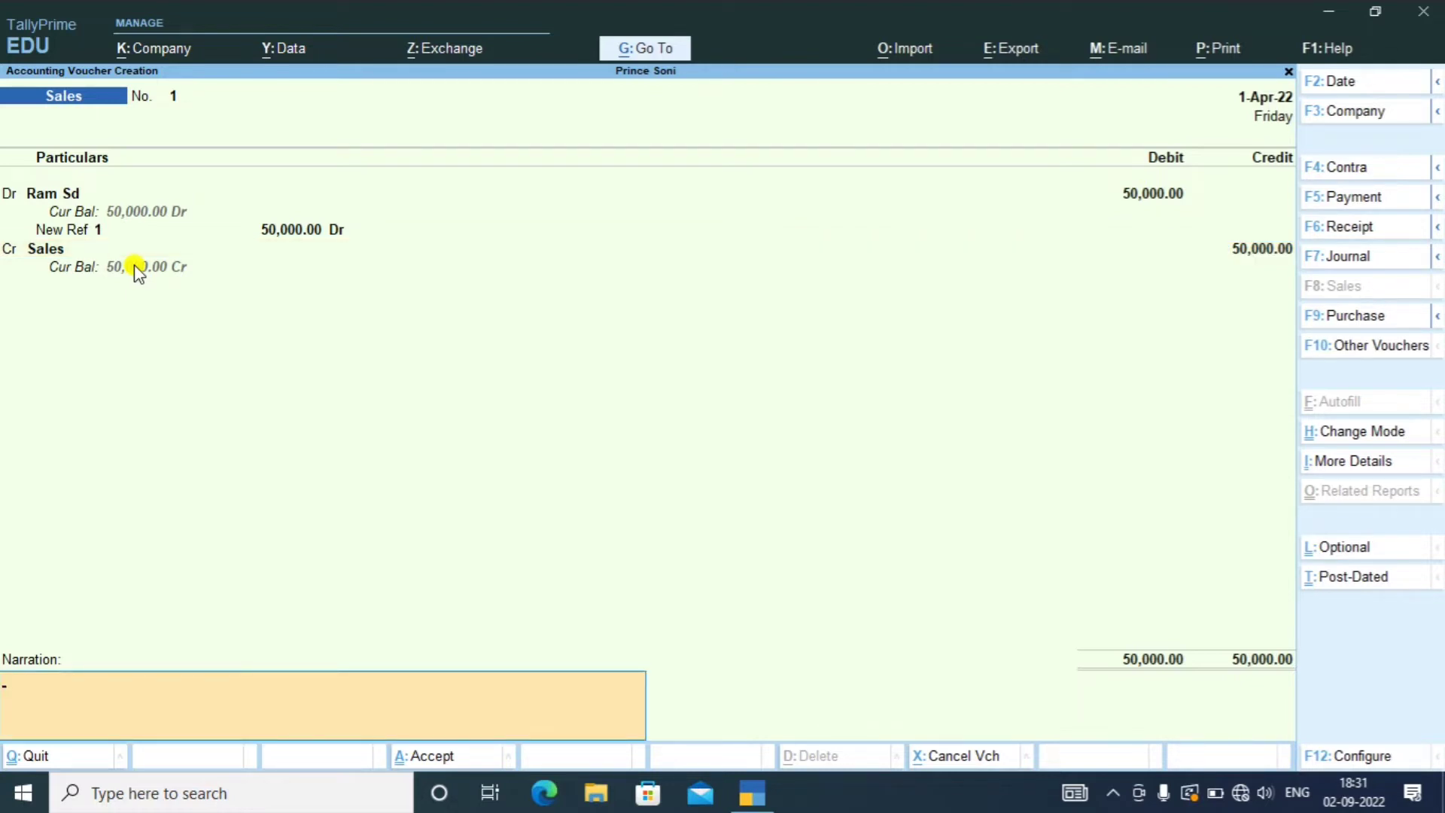
key("Return")
key("Return")
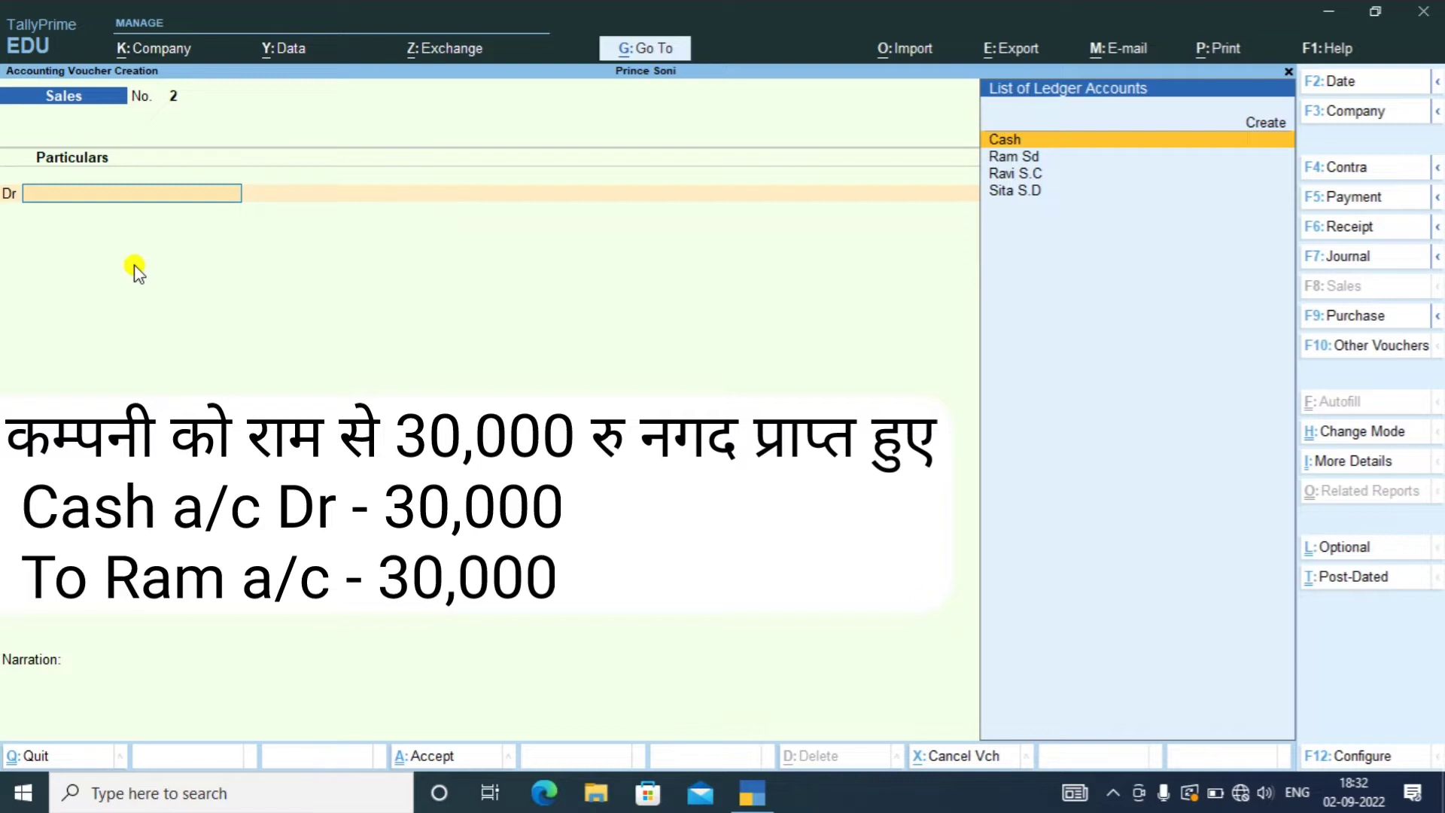
- Start a Receipt voucher and credit the new Sundry Debtors customer's ledger with 30,000
key("F6")
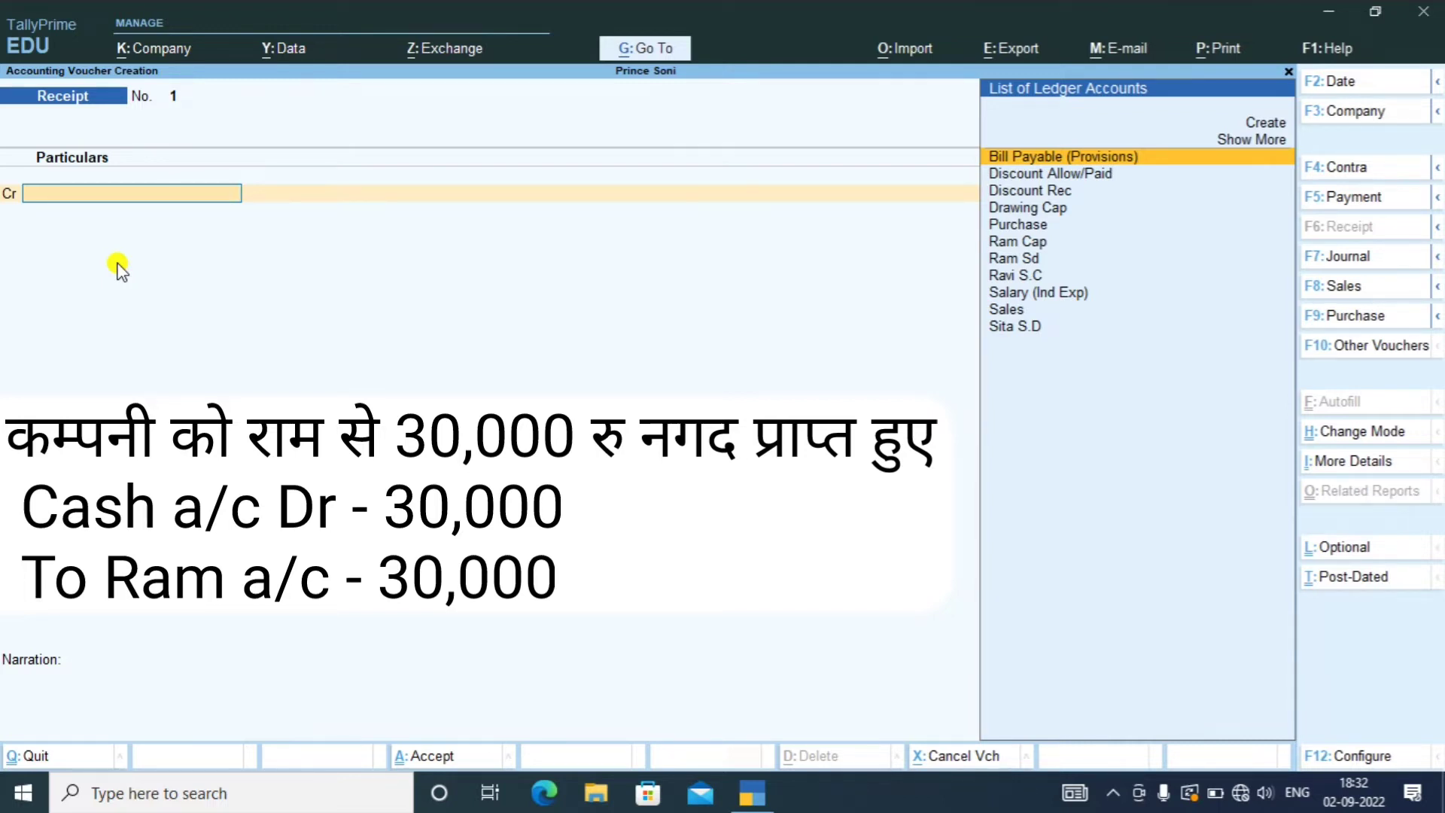
key("Down")
key("Down")
key("Down")
key("Down")
key("Down")
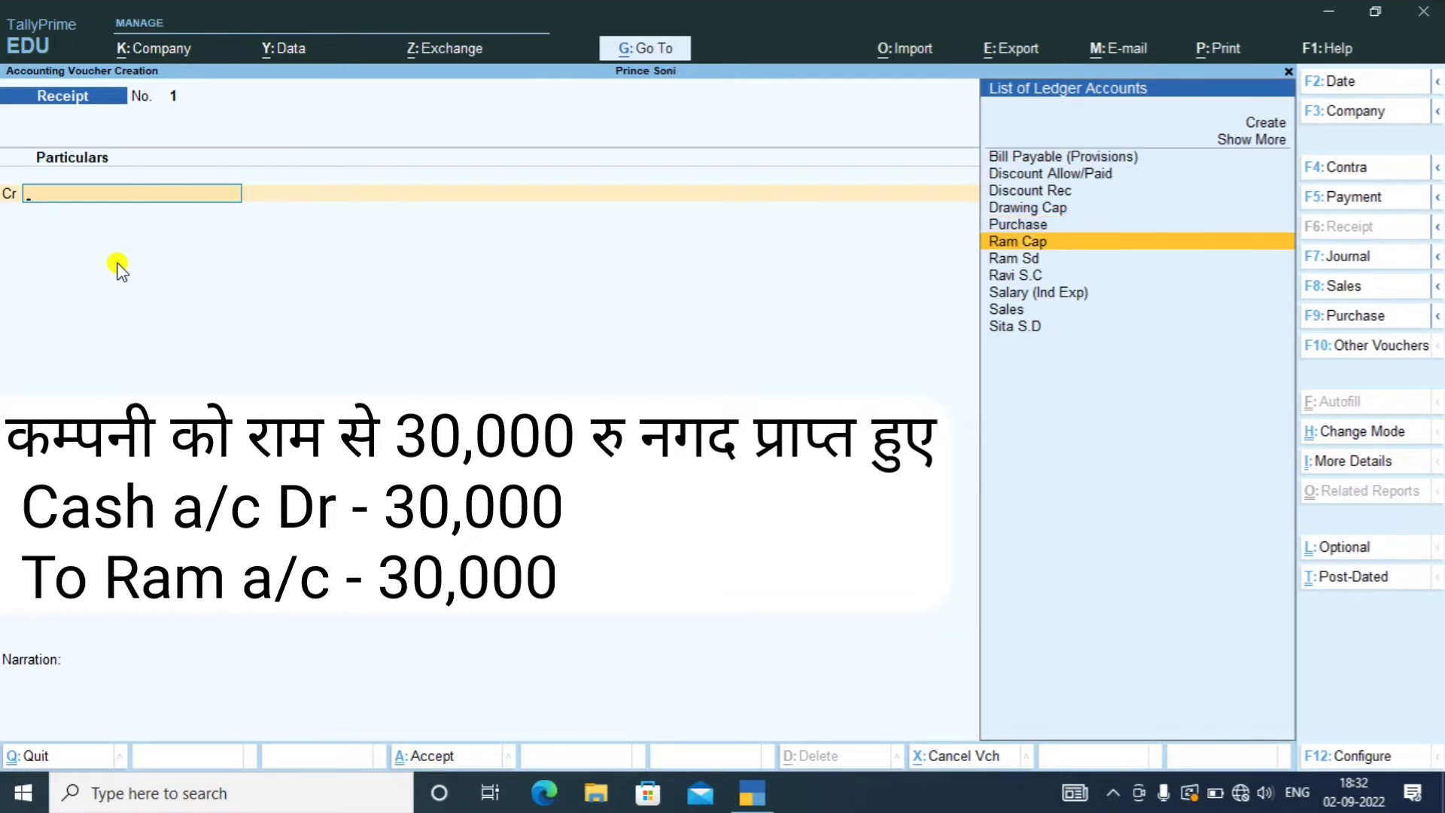
key("Down")
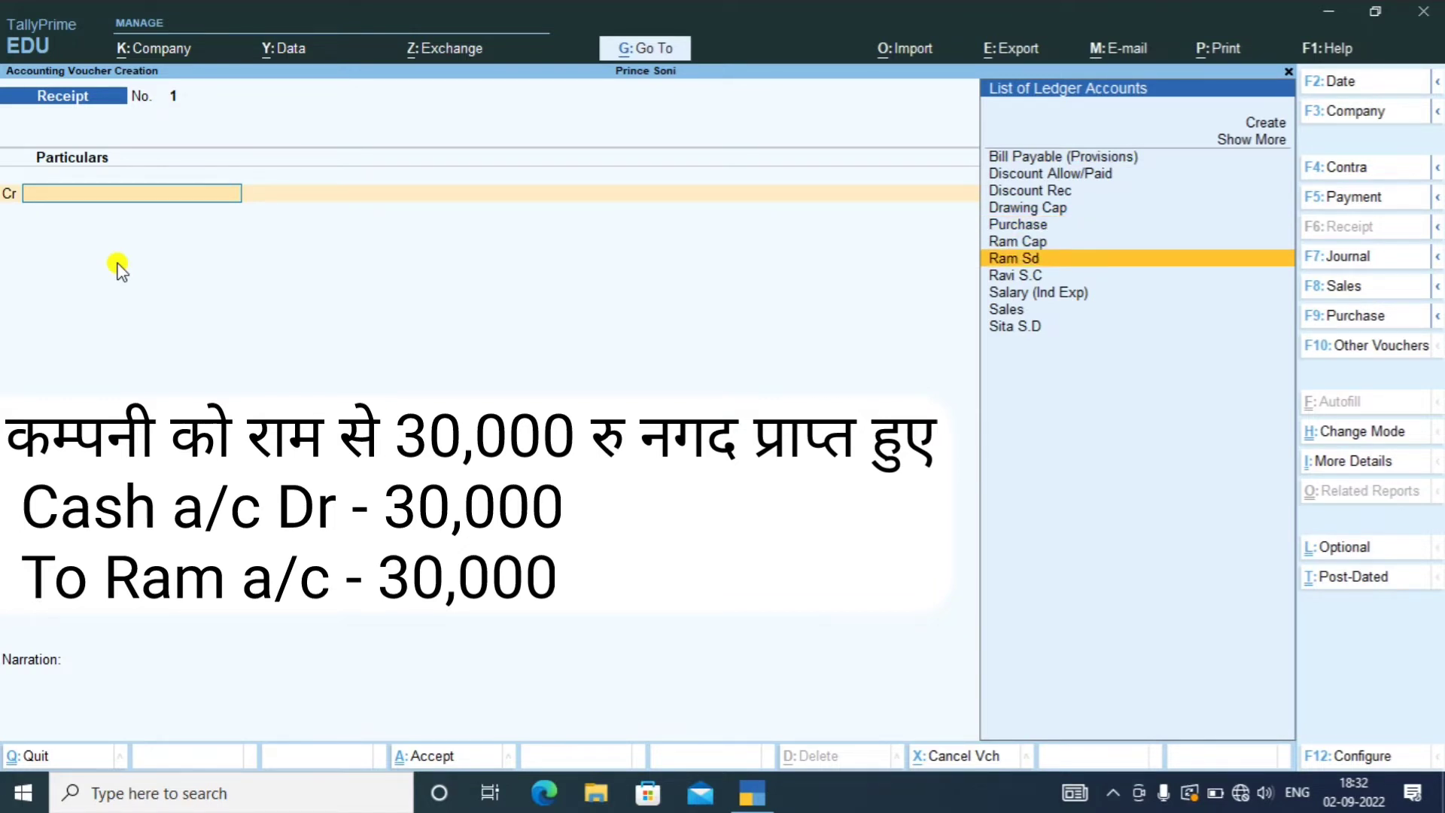
key("Return")
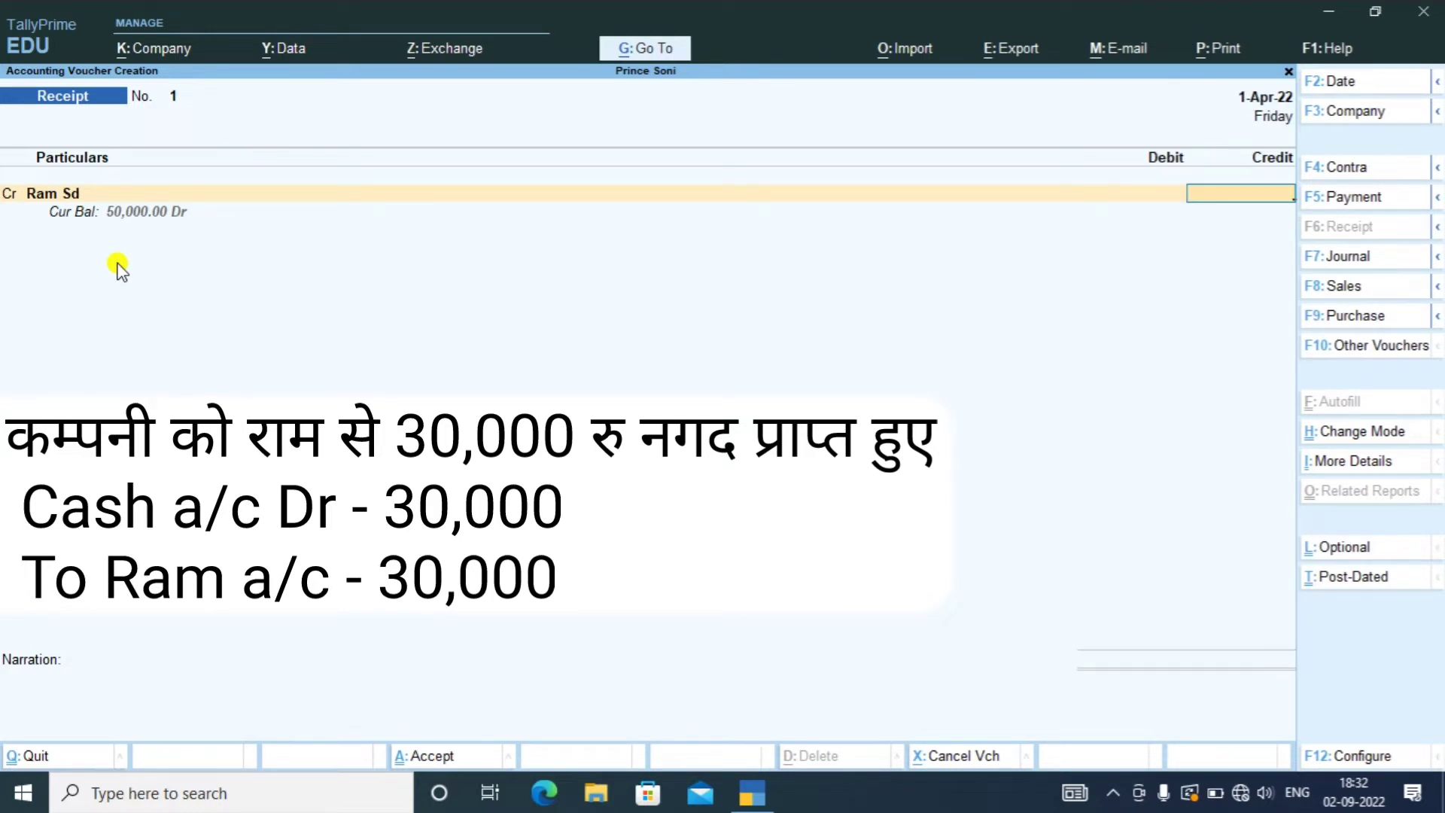
type("30000")
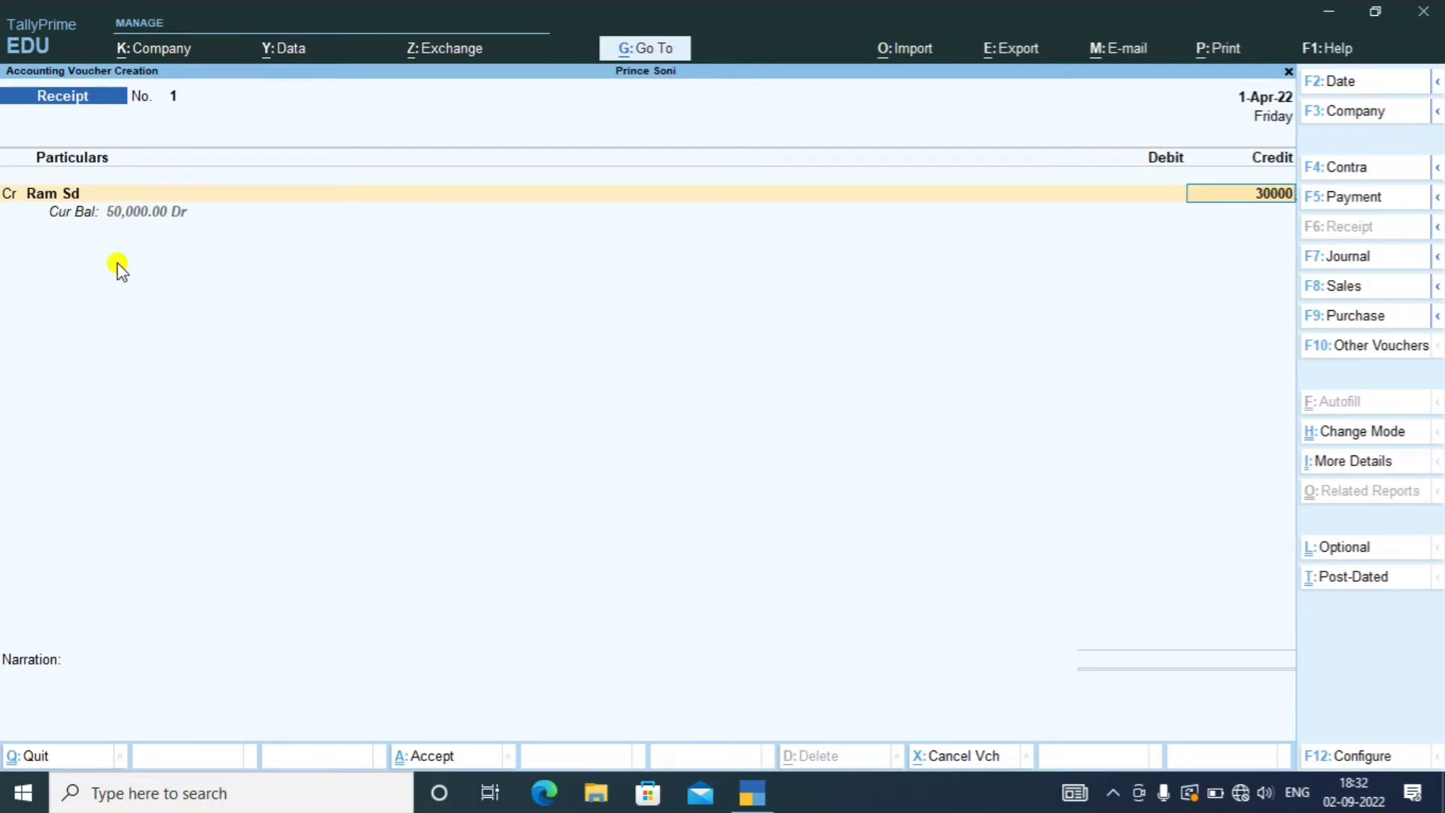
key("Return")
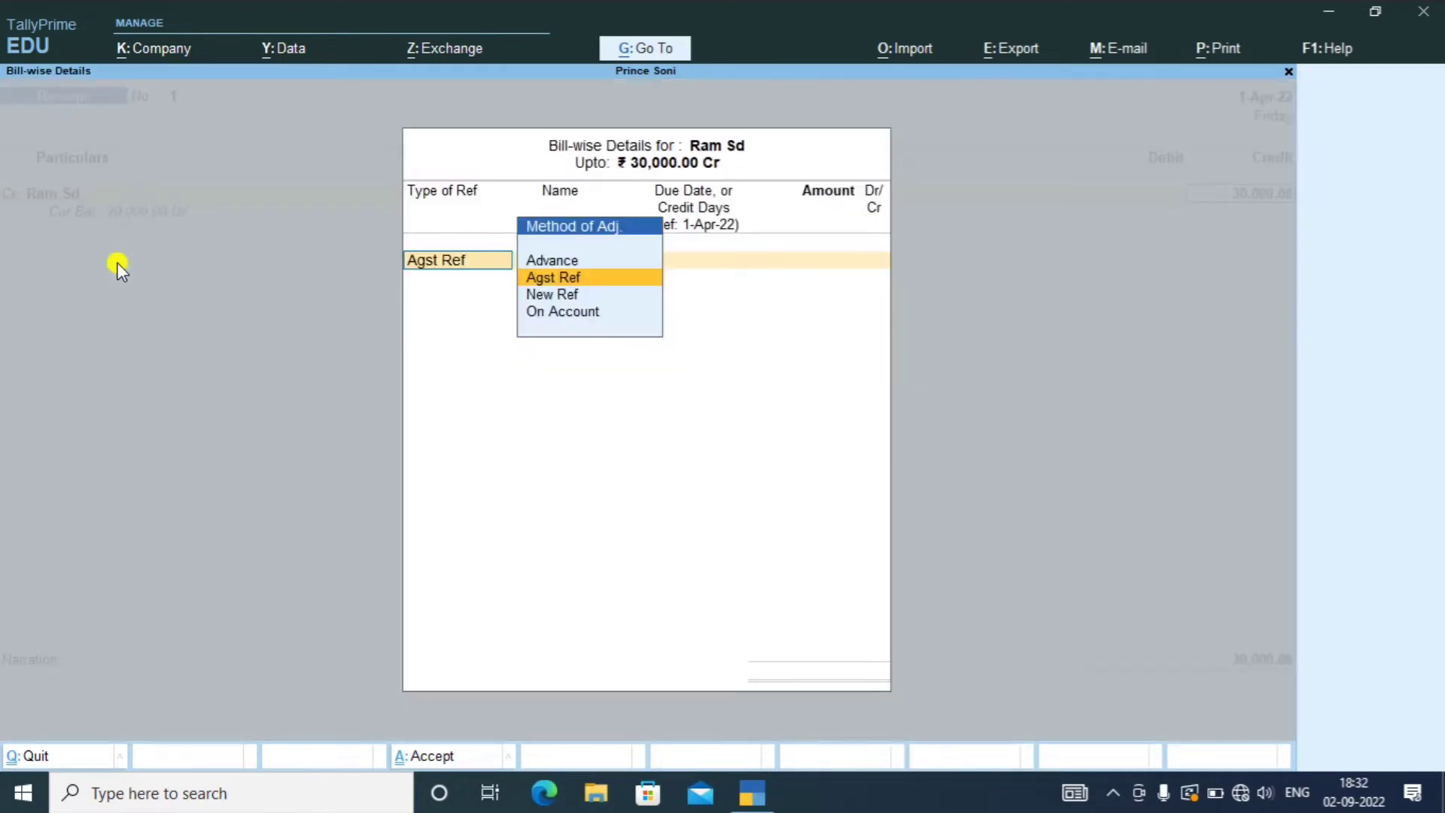
- Allocate the 30,000 receipt as Agst Ref to the customer's bill 1
key("Return")
key("Return")
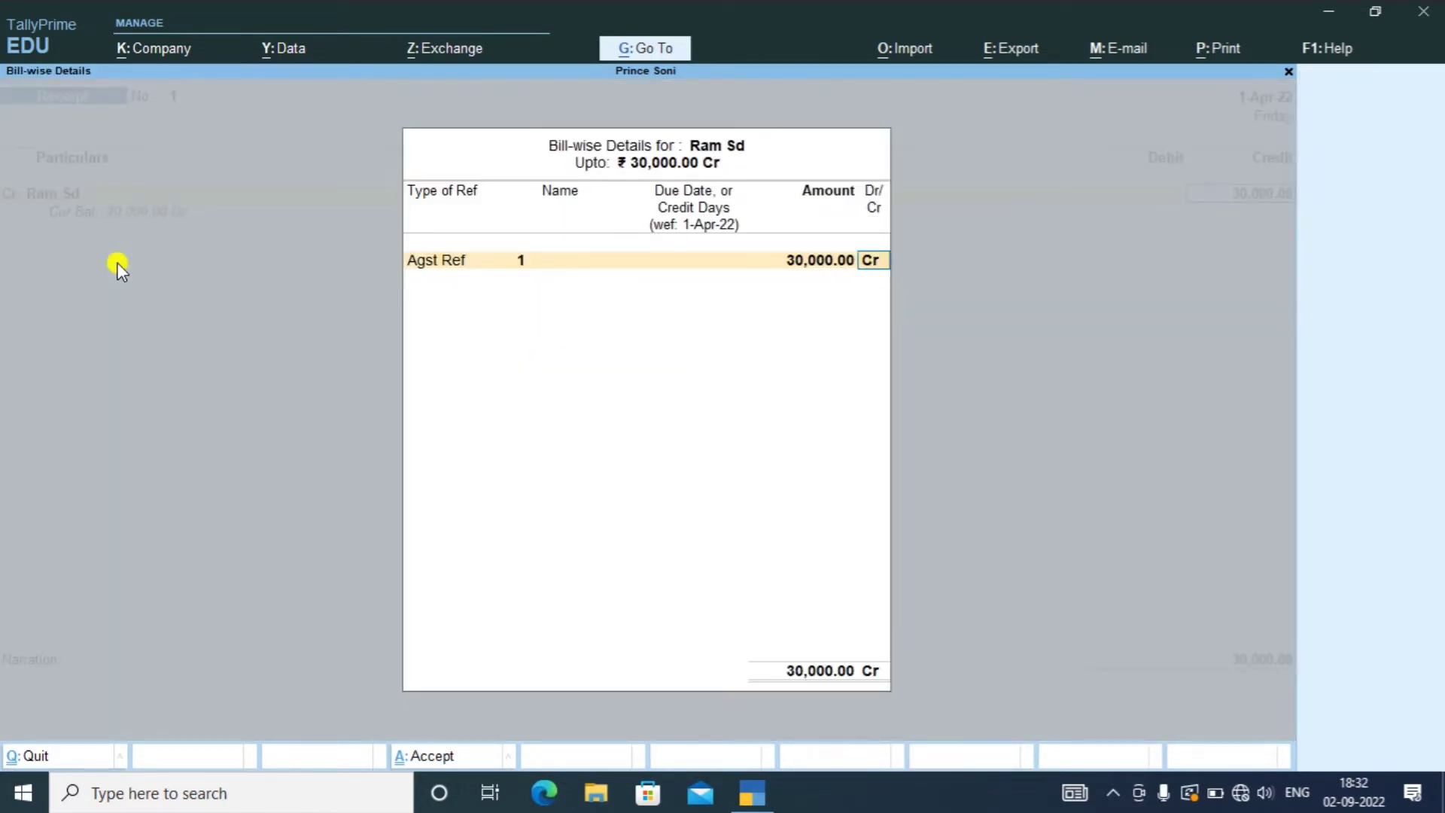
key("Return")
key("Return")
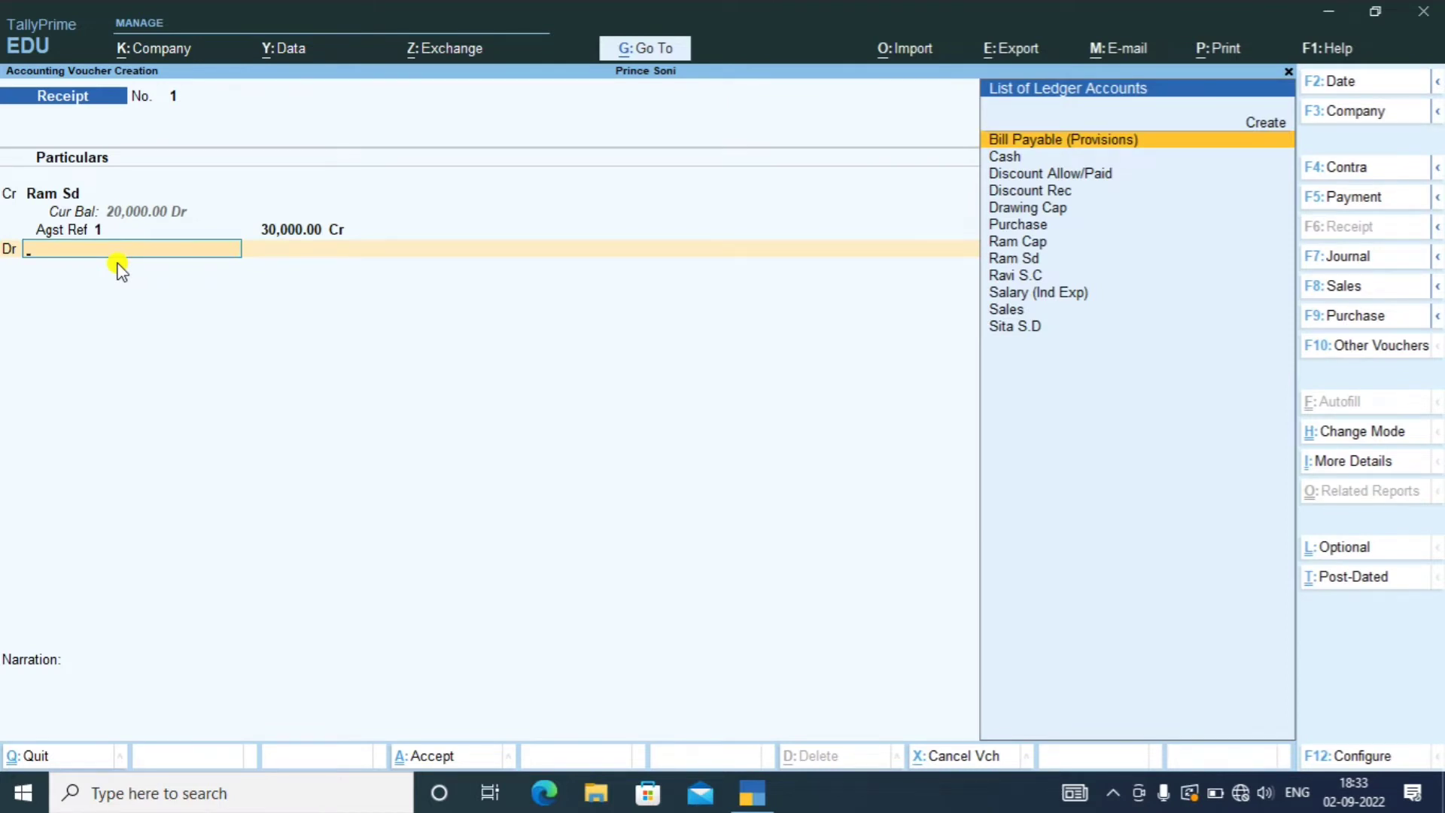
- Debit Cash 30,000 and save the receipt voucher with no narration
key("Down")
key("Return")
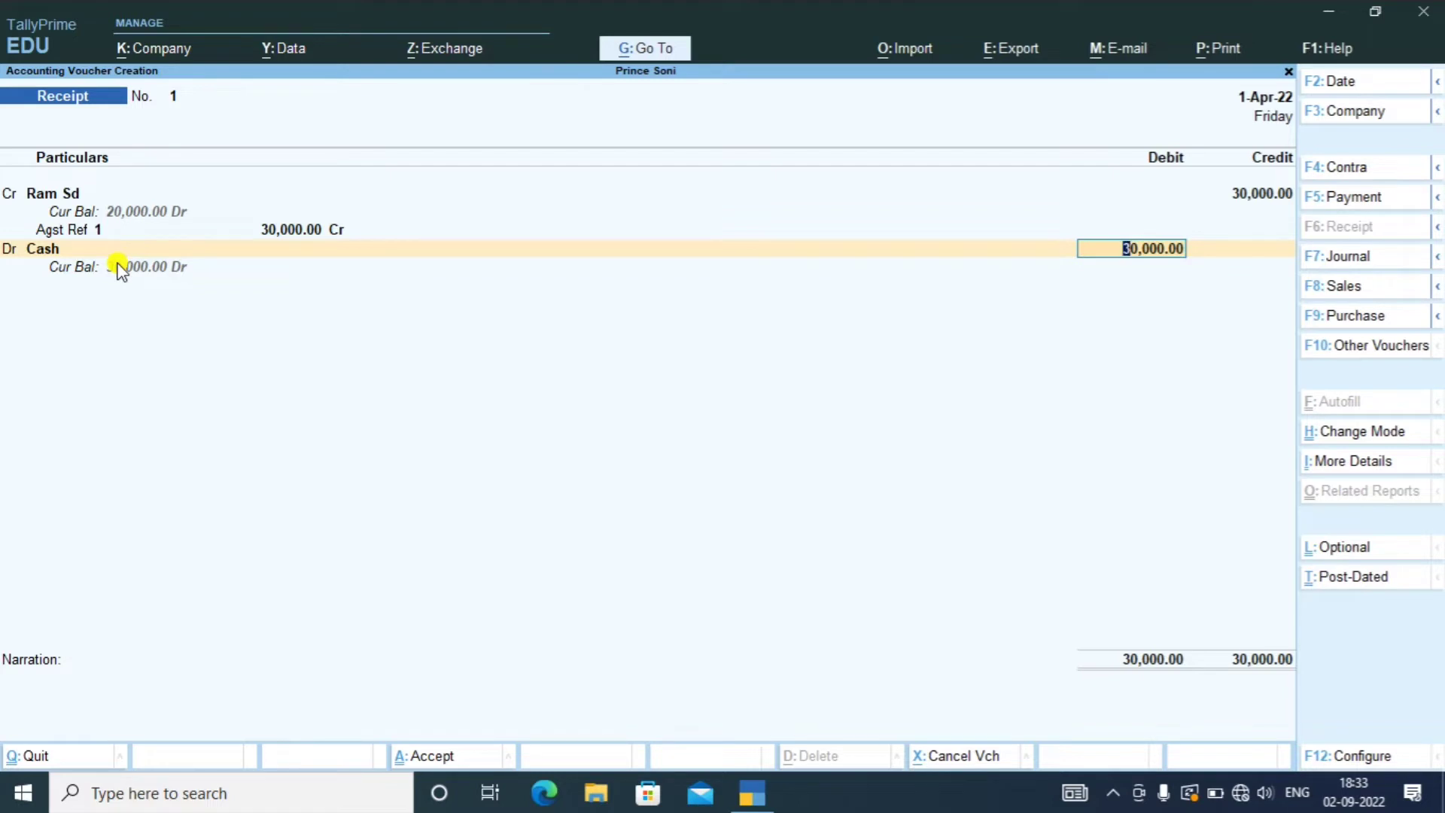
key("Return")
key("Return")
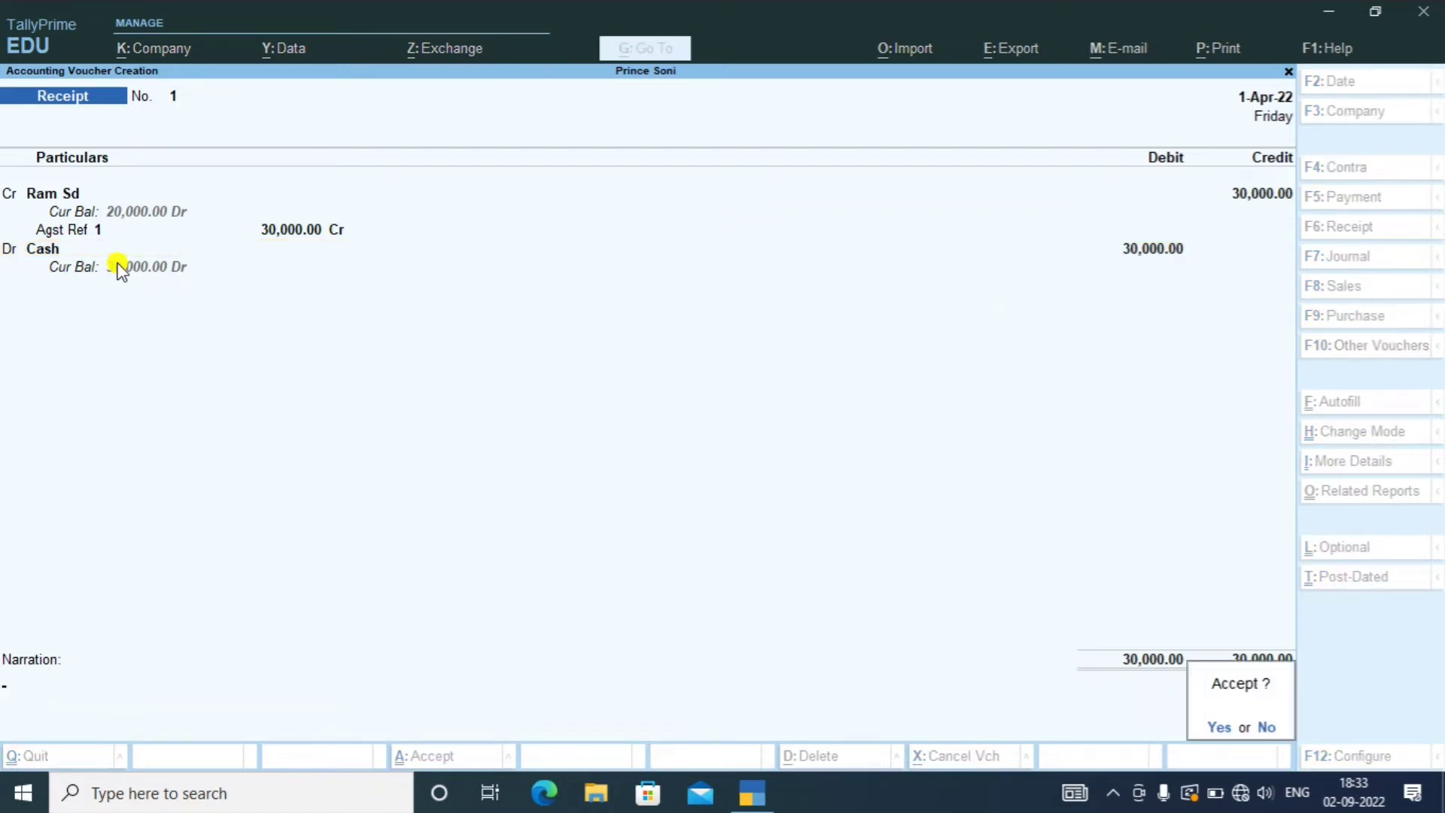
key("Return")
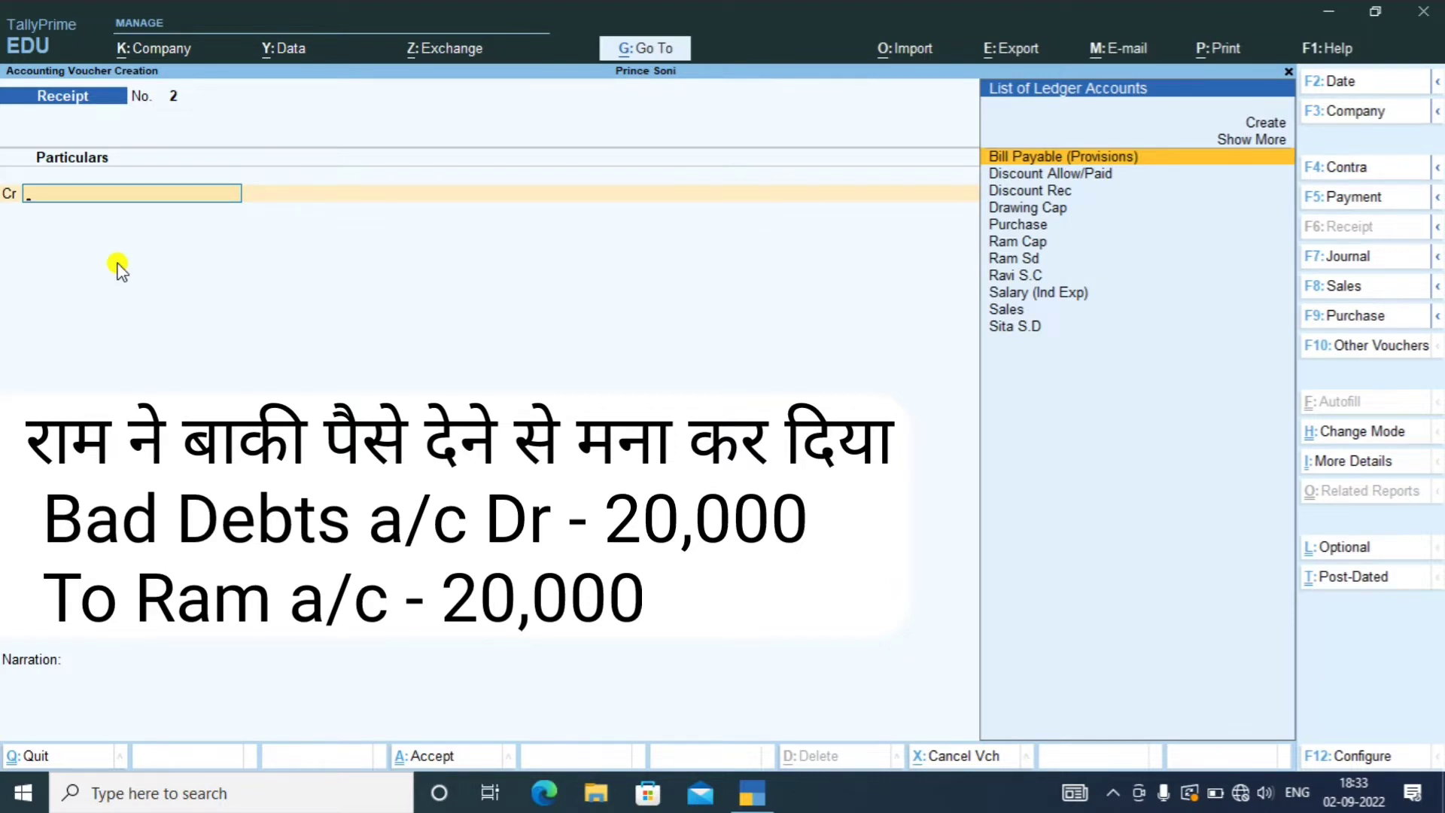
- Start a Journal voucher and create a Bad Debts ledger under Indirect Expenses, with type of ledger Not Applicable
key("F7")
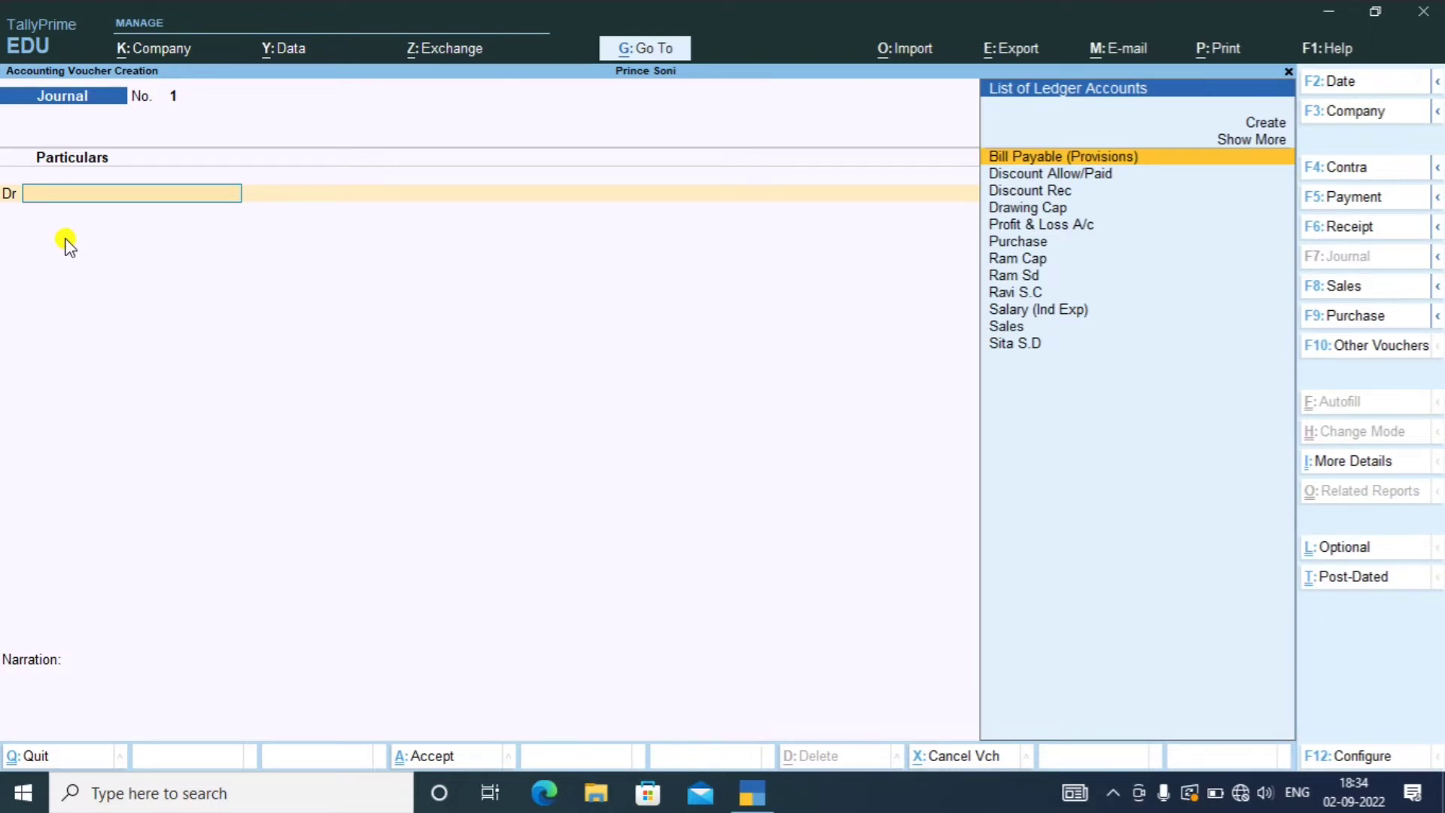
key("alt")
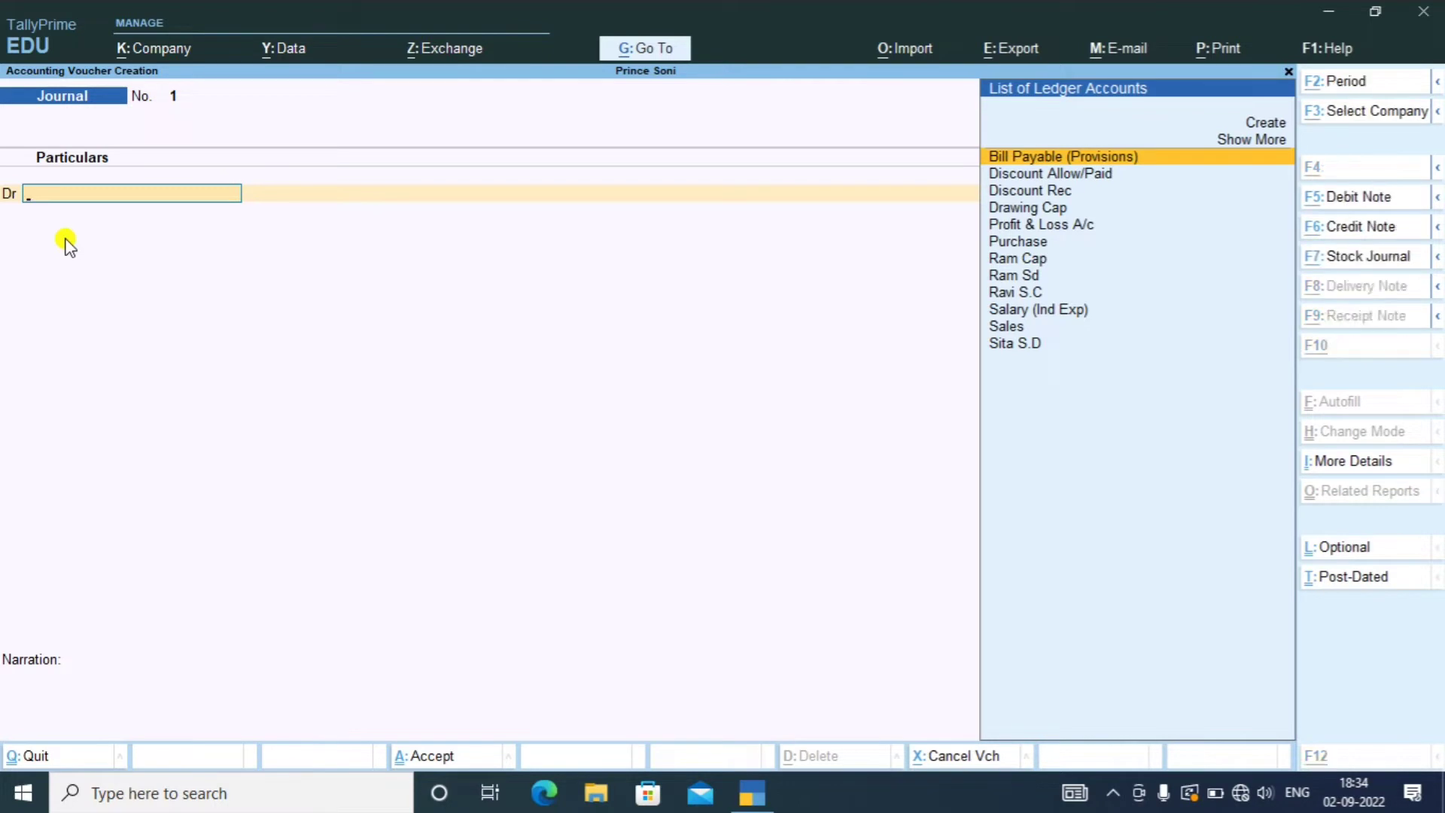
key("alt+c")
type("Bad")
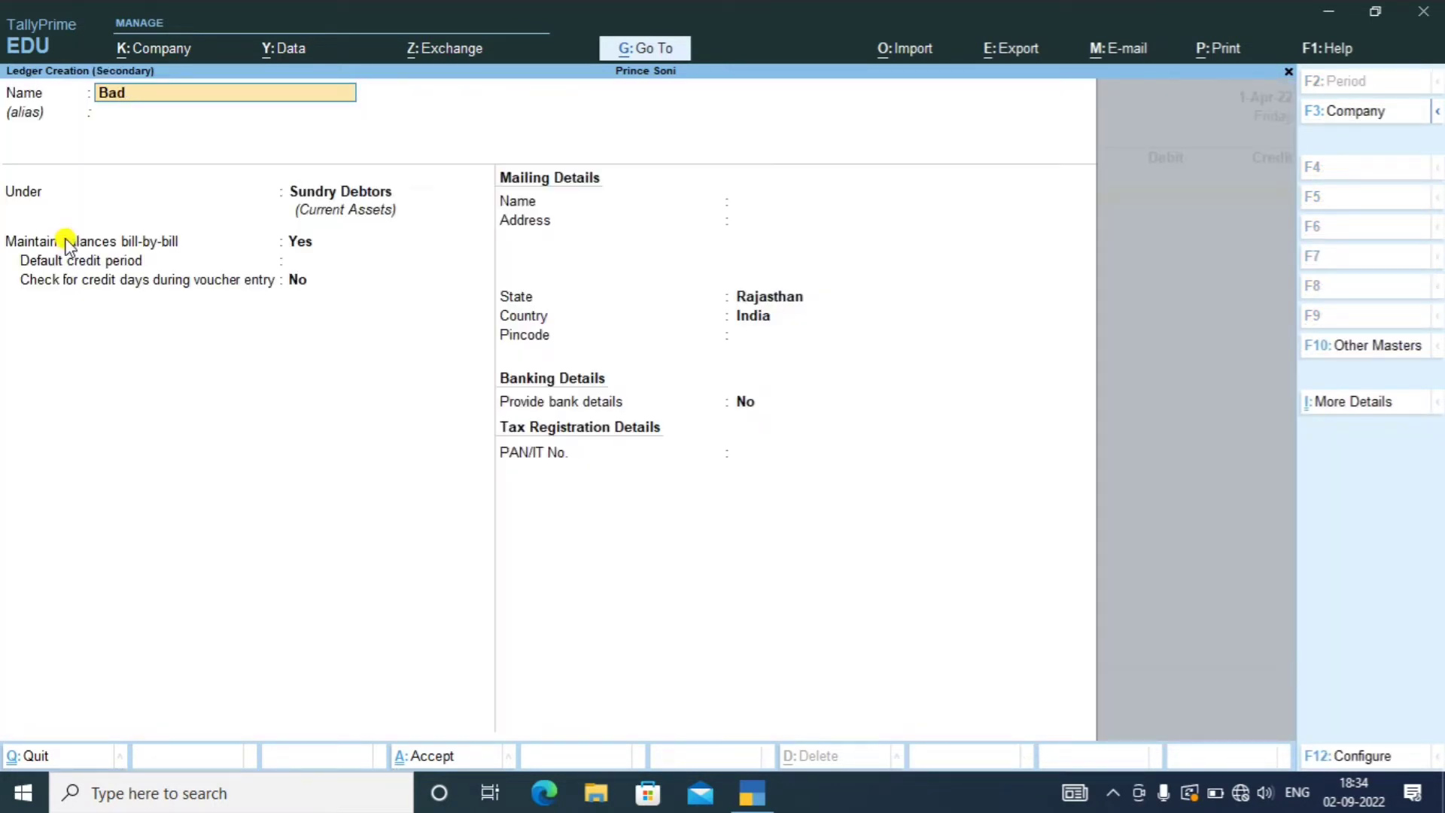
type(" Debts")
key("Return")
key("Return")
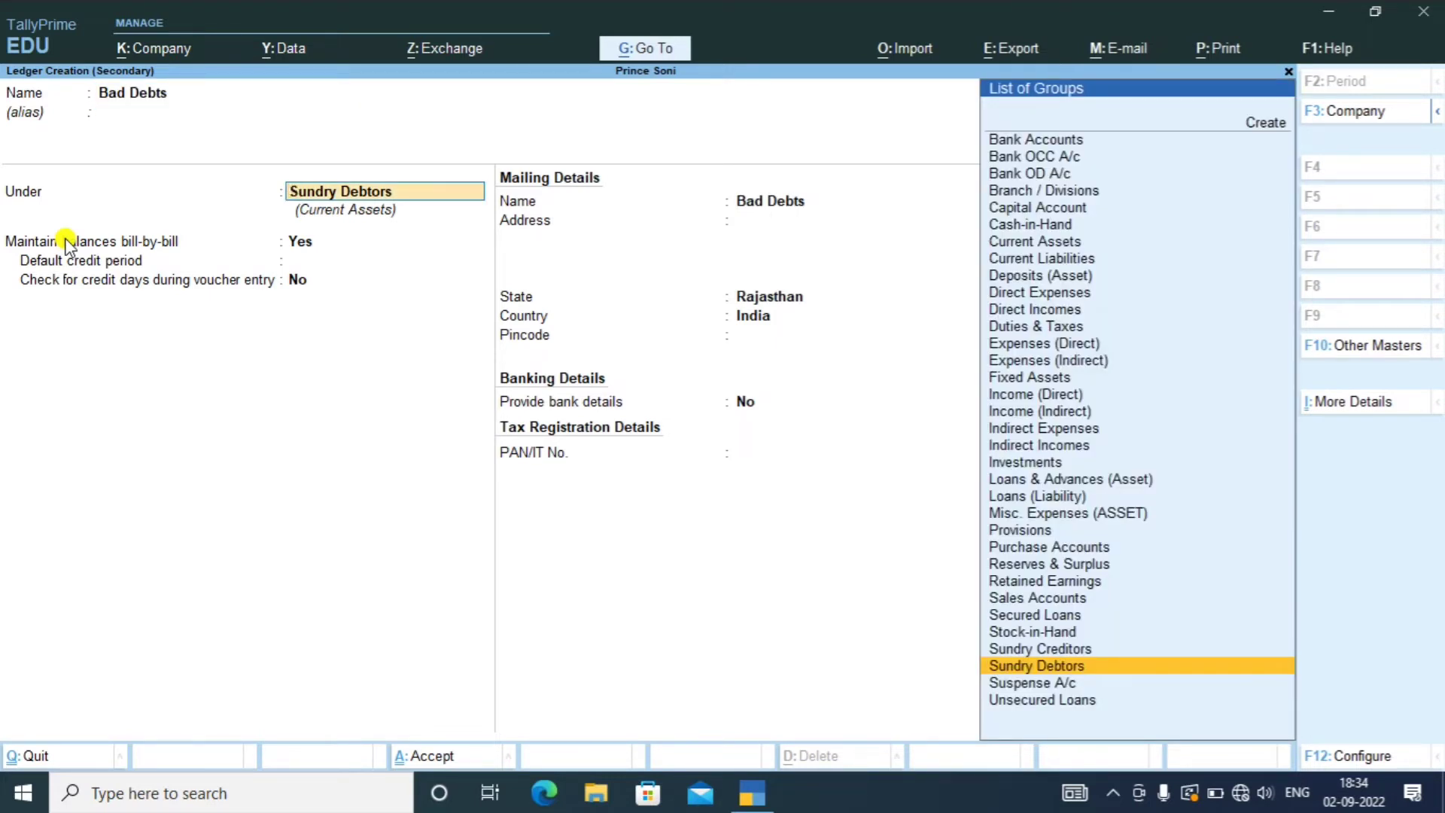
type("Ind")
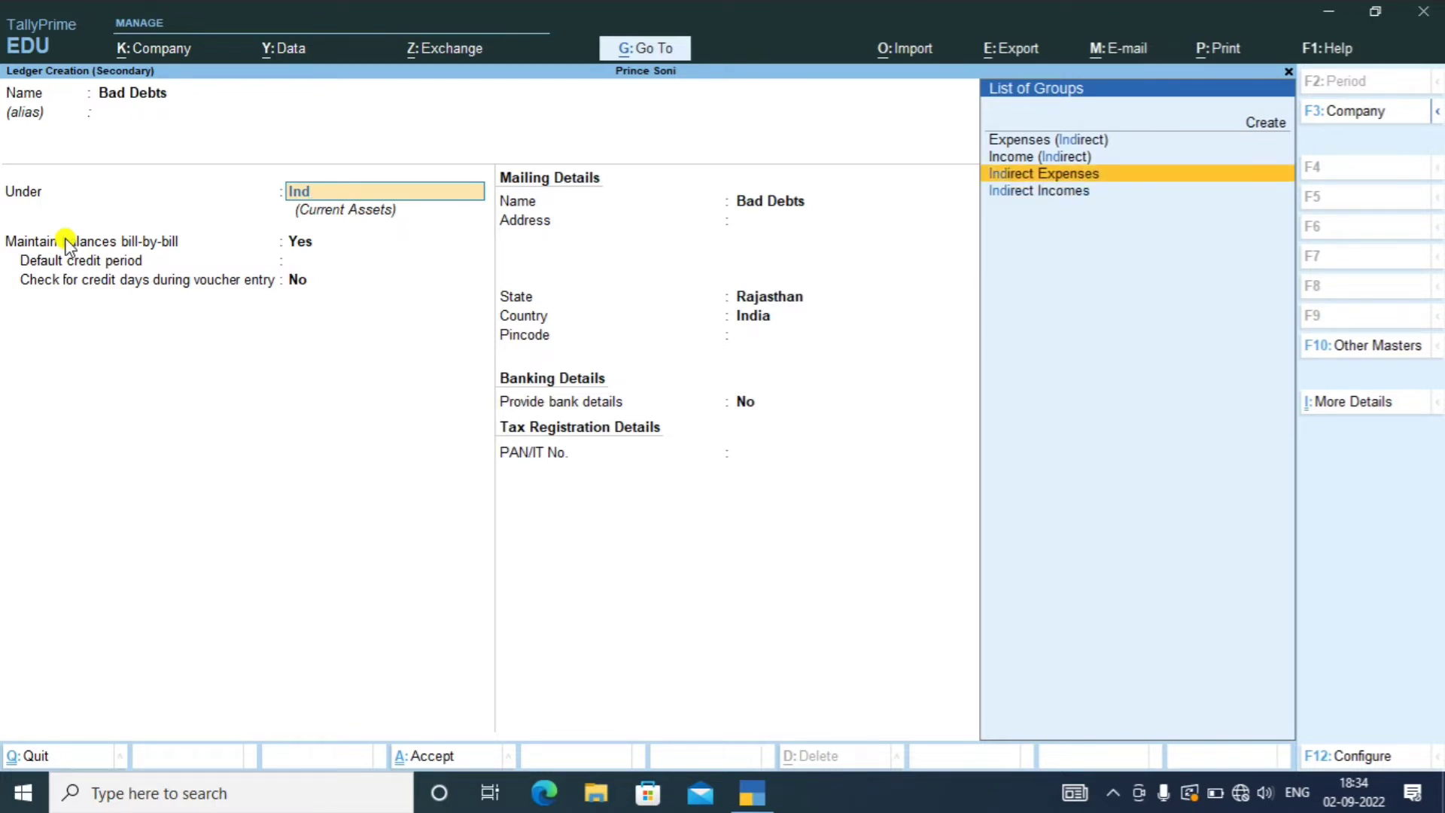
key("Return")
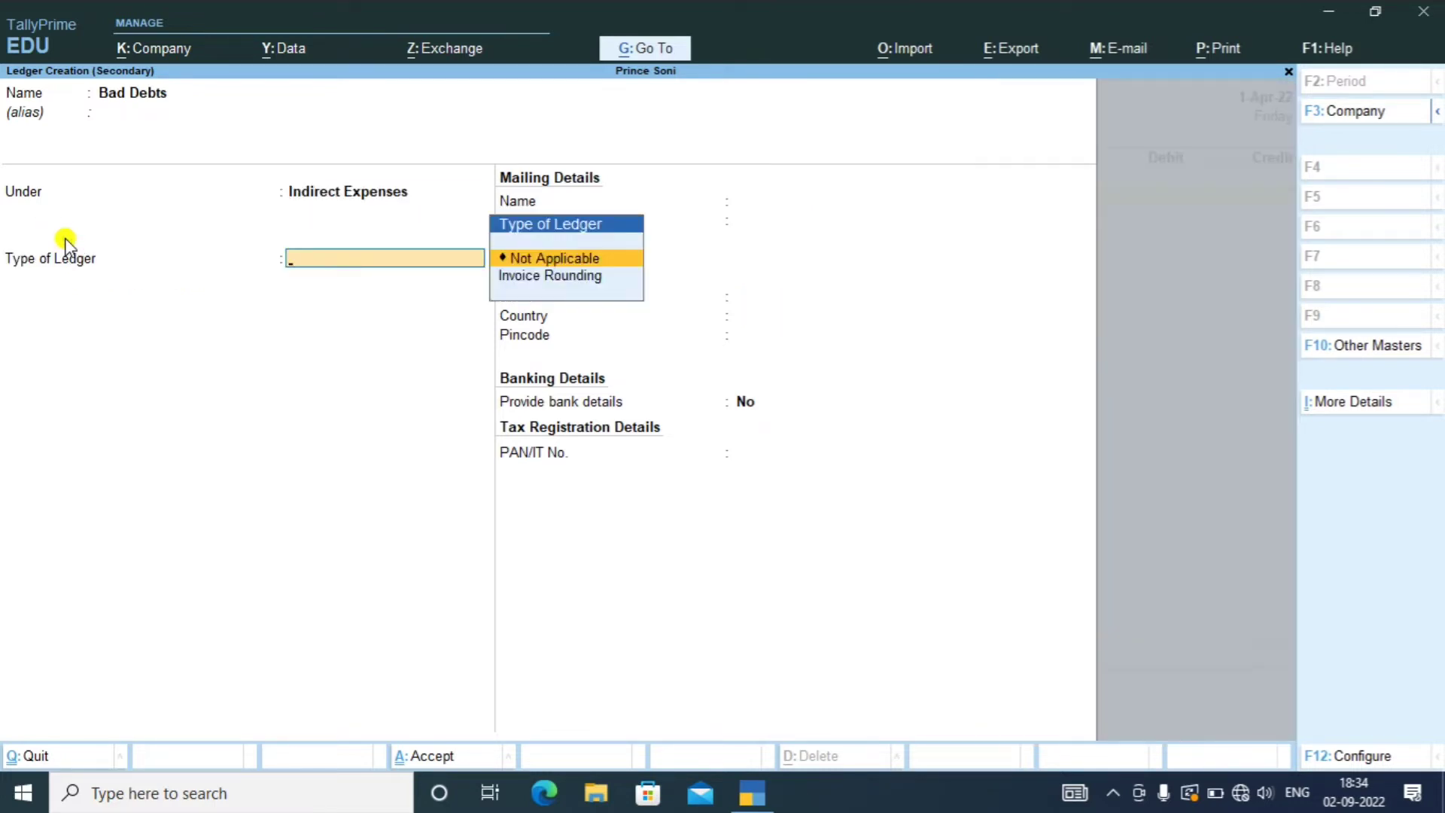
key("Return")
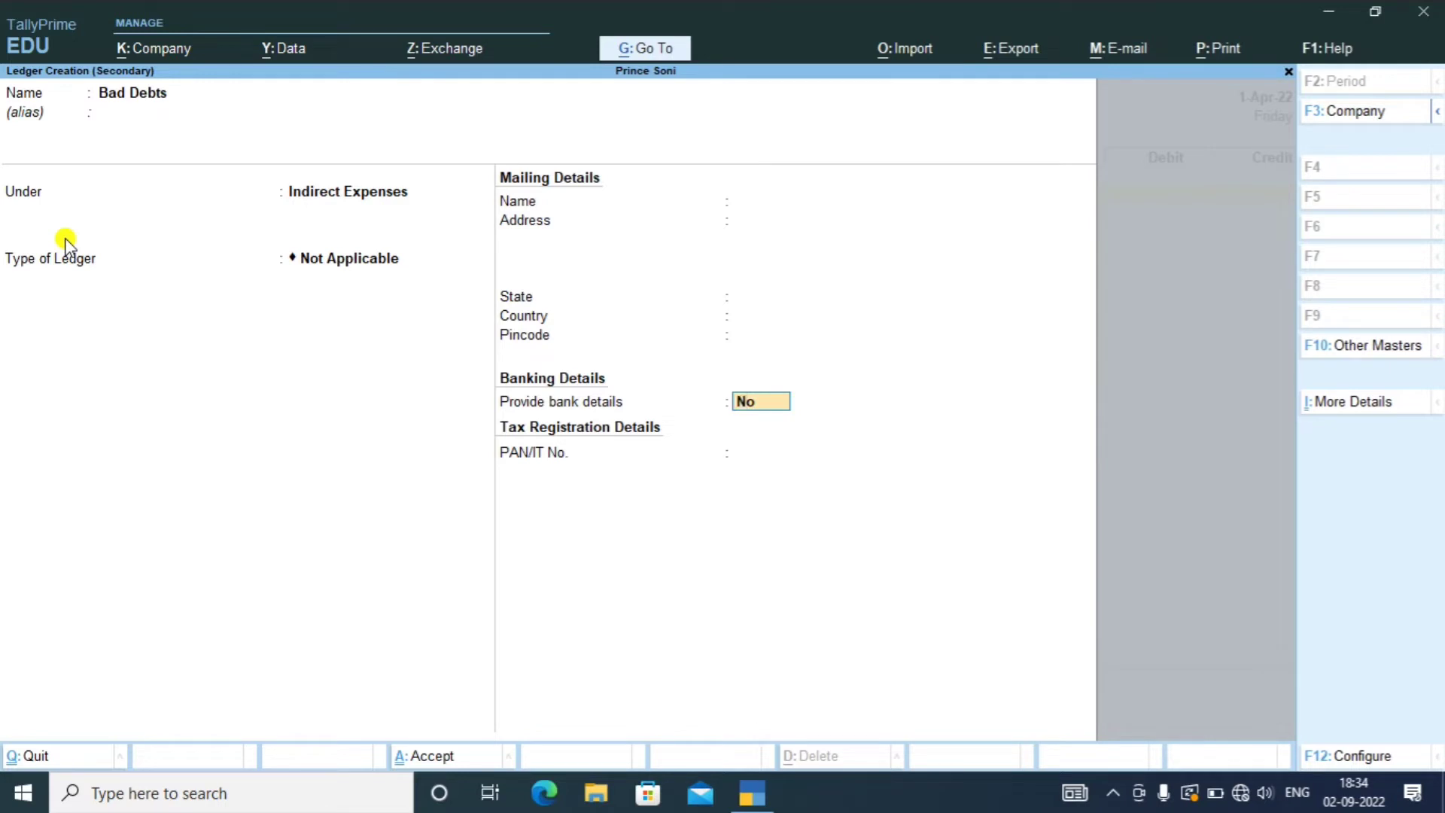
key("ctrl+a")
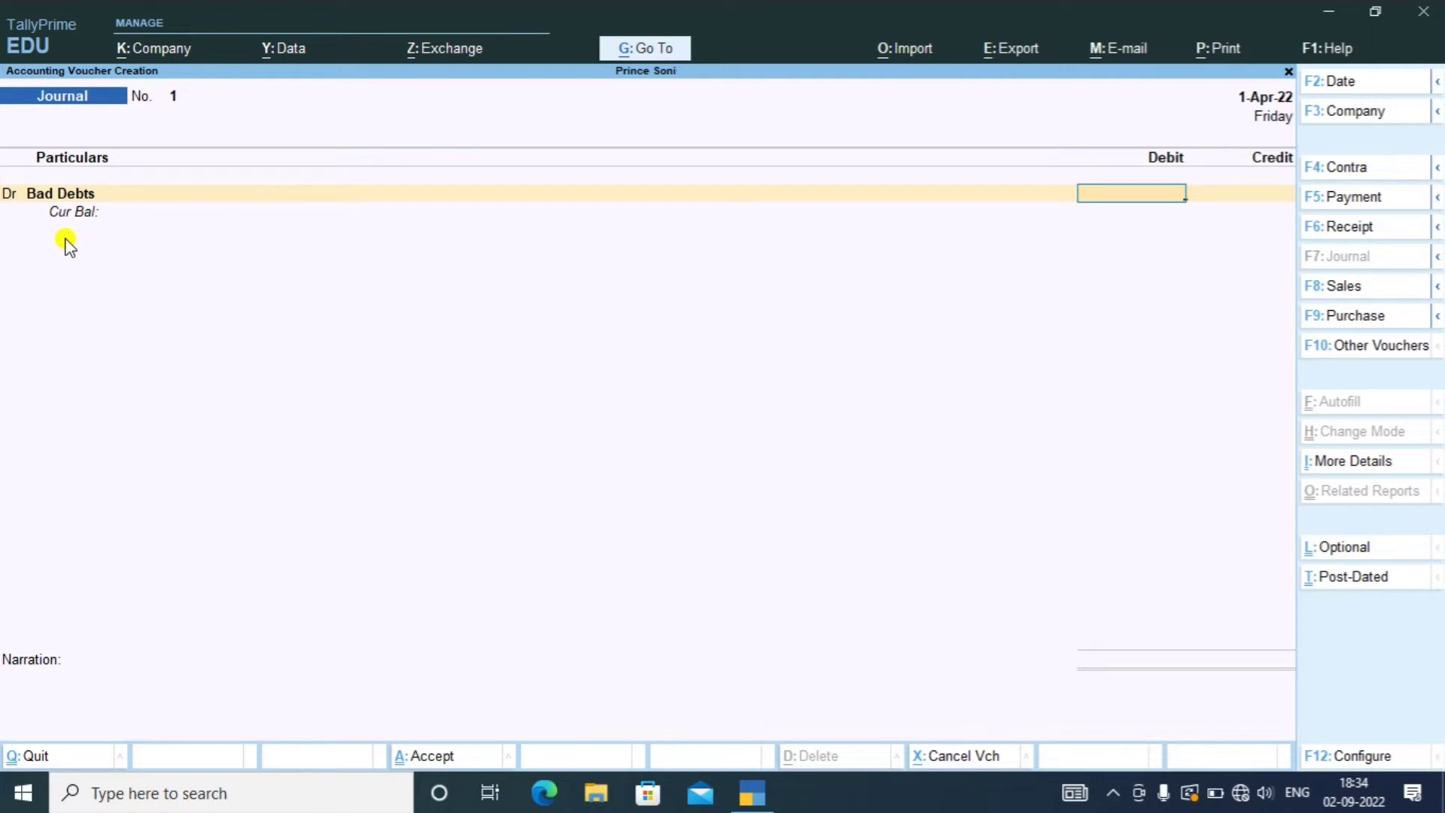
- Debit the Bad Debts ledger with 20,000 in the journal voucher
type("20000")
key("Return")
key("Return")
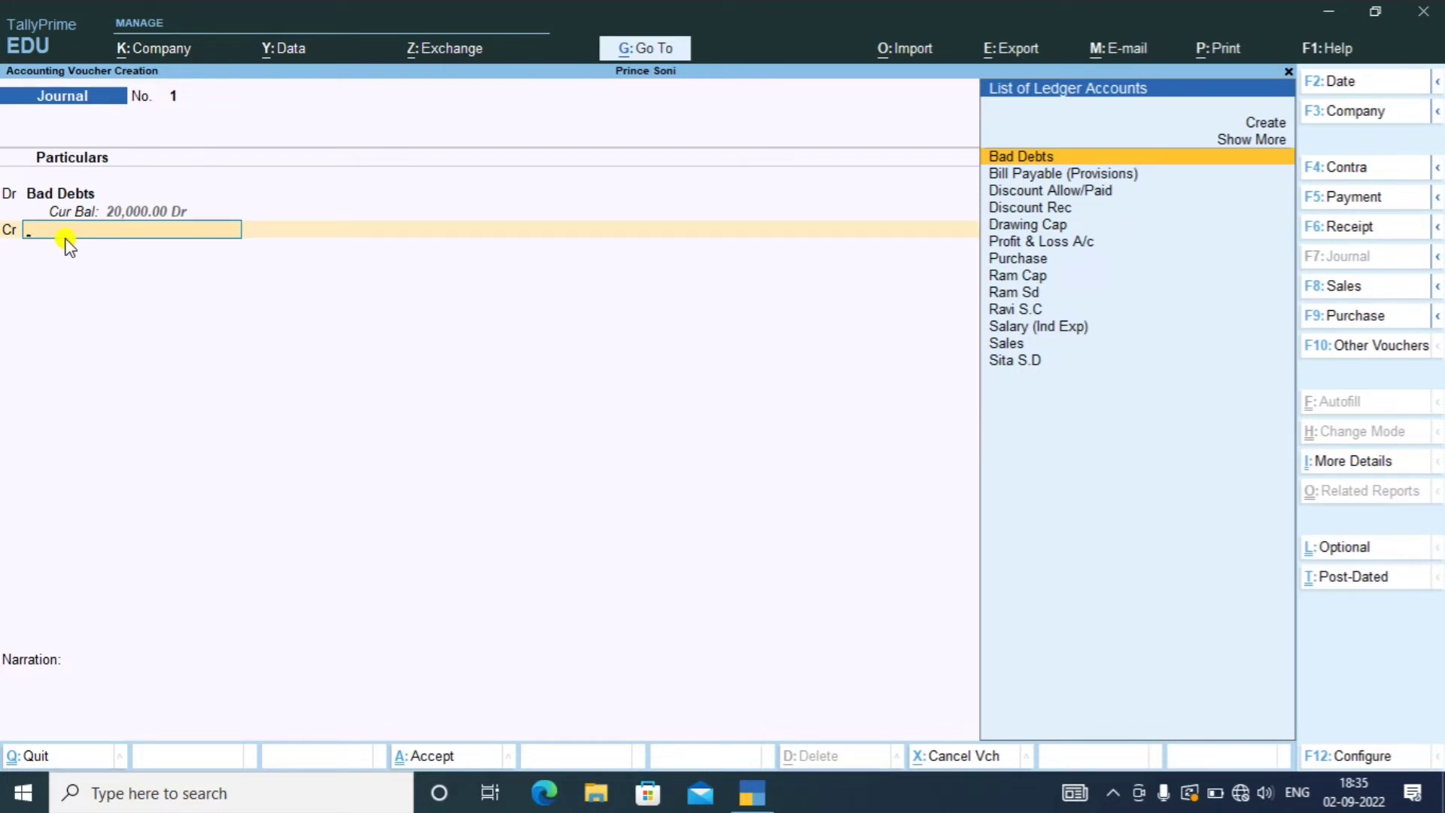
- Credit the first Sundry Debtors customer's ledger with 20,000
key("Down")
key("Down")
key("Down")
key("Down")
key("Down")
key("Down")
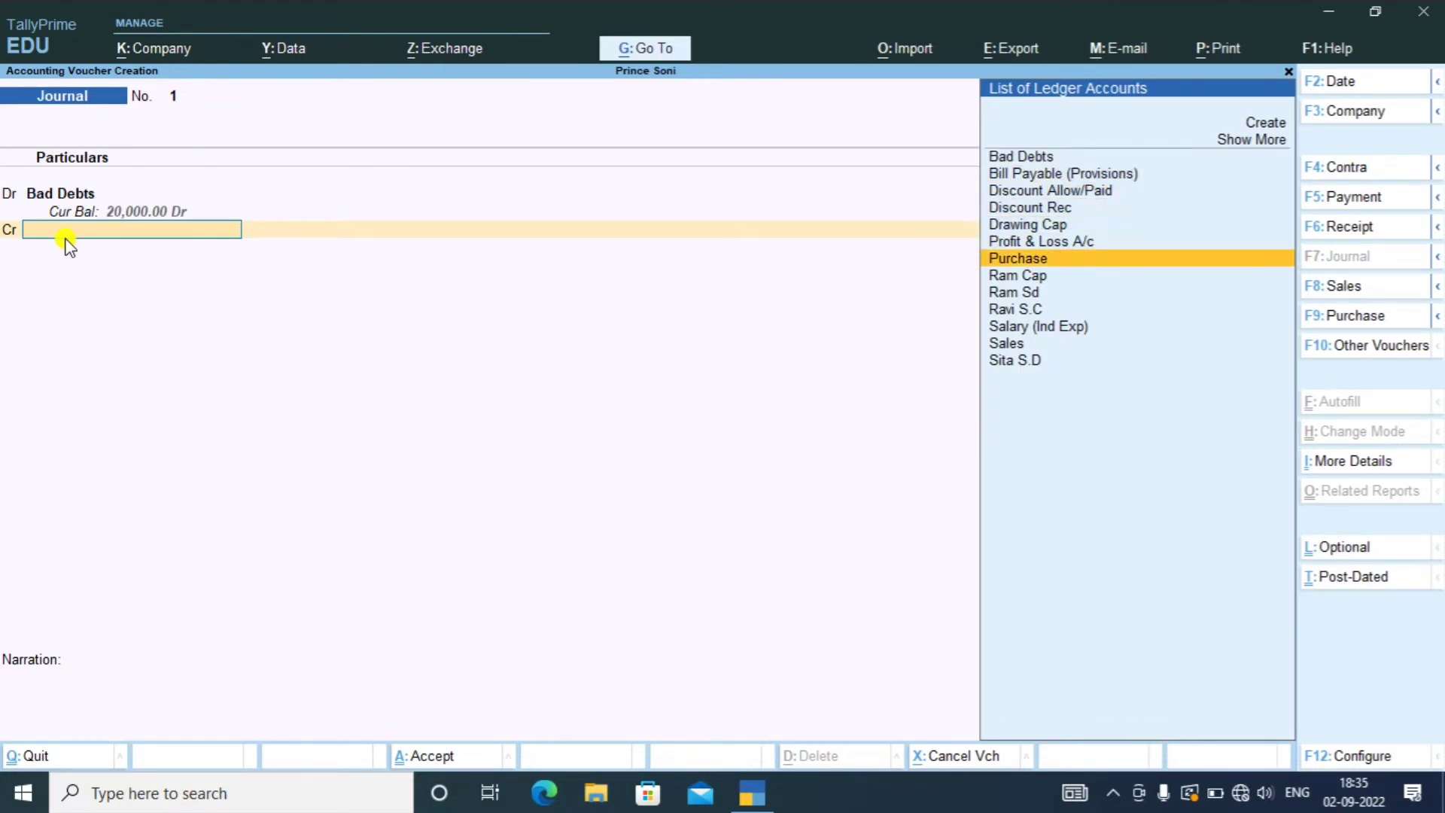
key("Down")
key("Down")
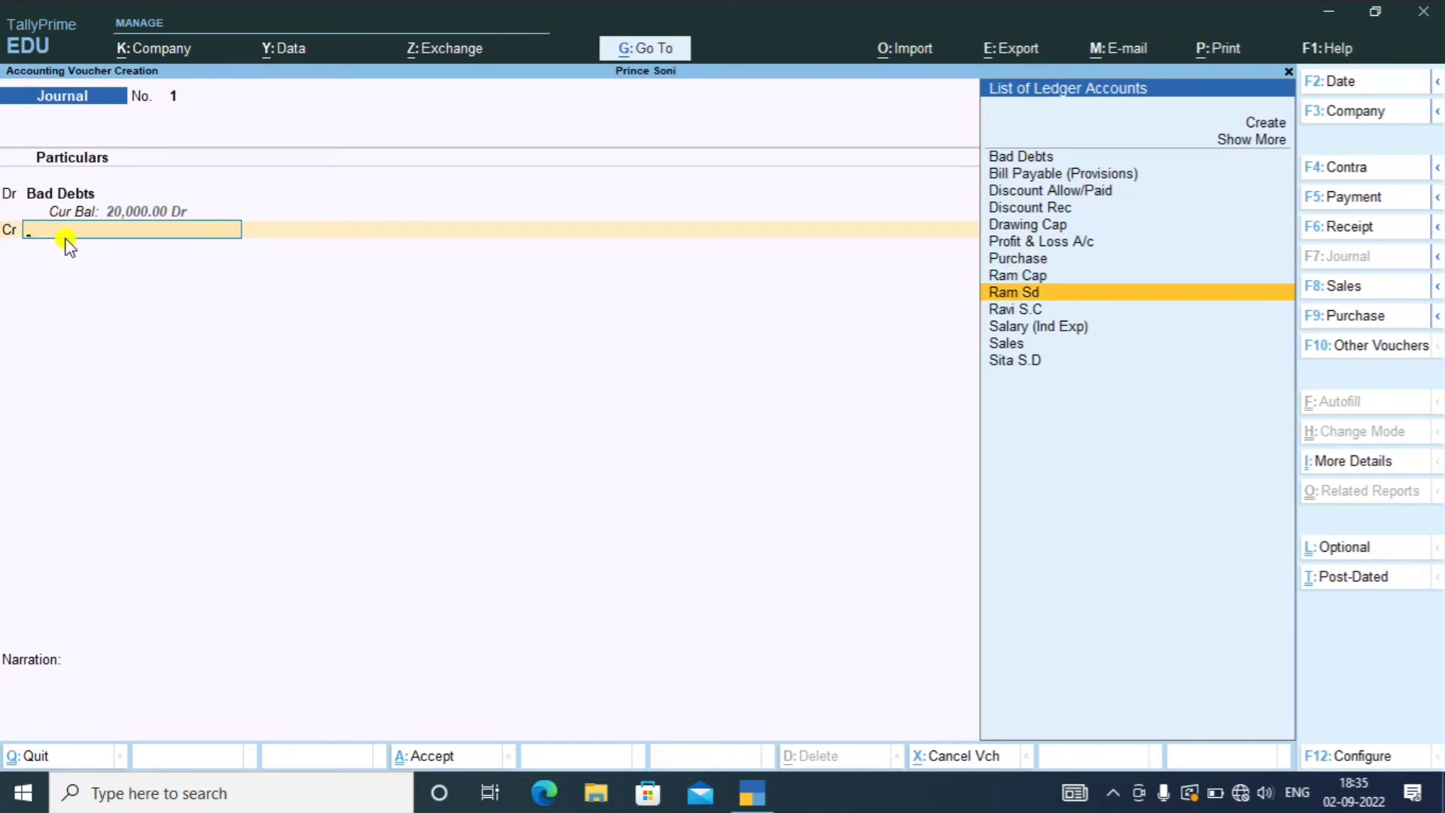
key("Return")
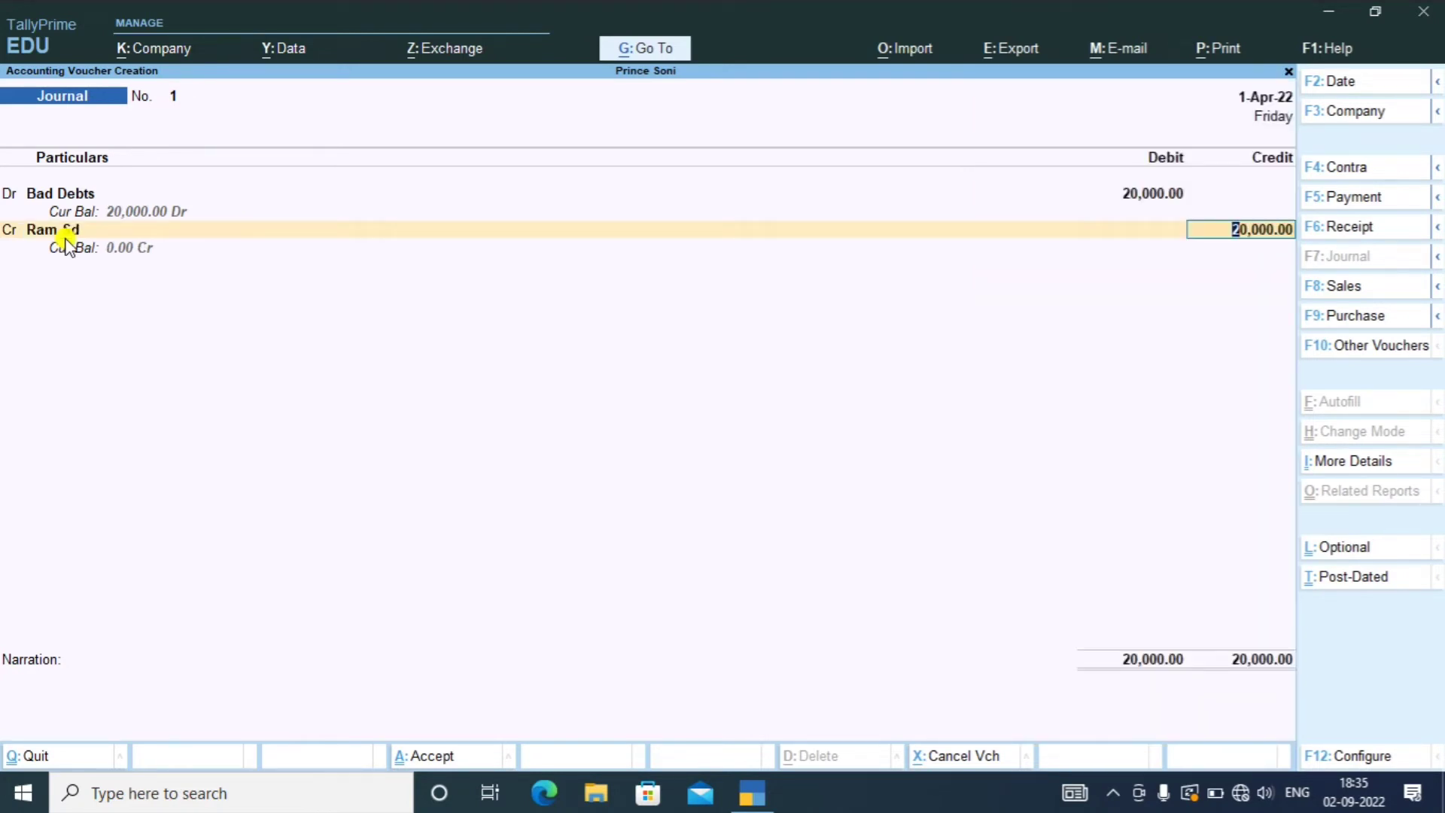
key("Return")
- Allocate the 20,000 credit as Agst Ref to the customer's bill 1 and save the journal voucher with no narration
key("Return")
key("Return")
key("Return")
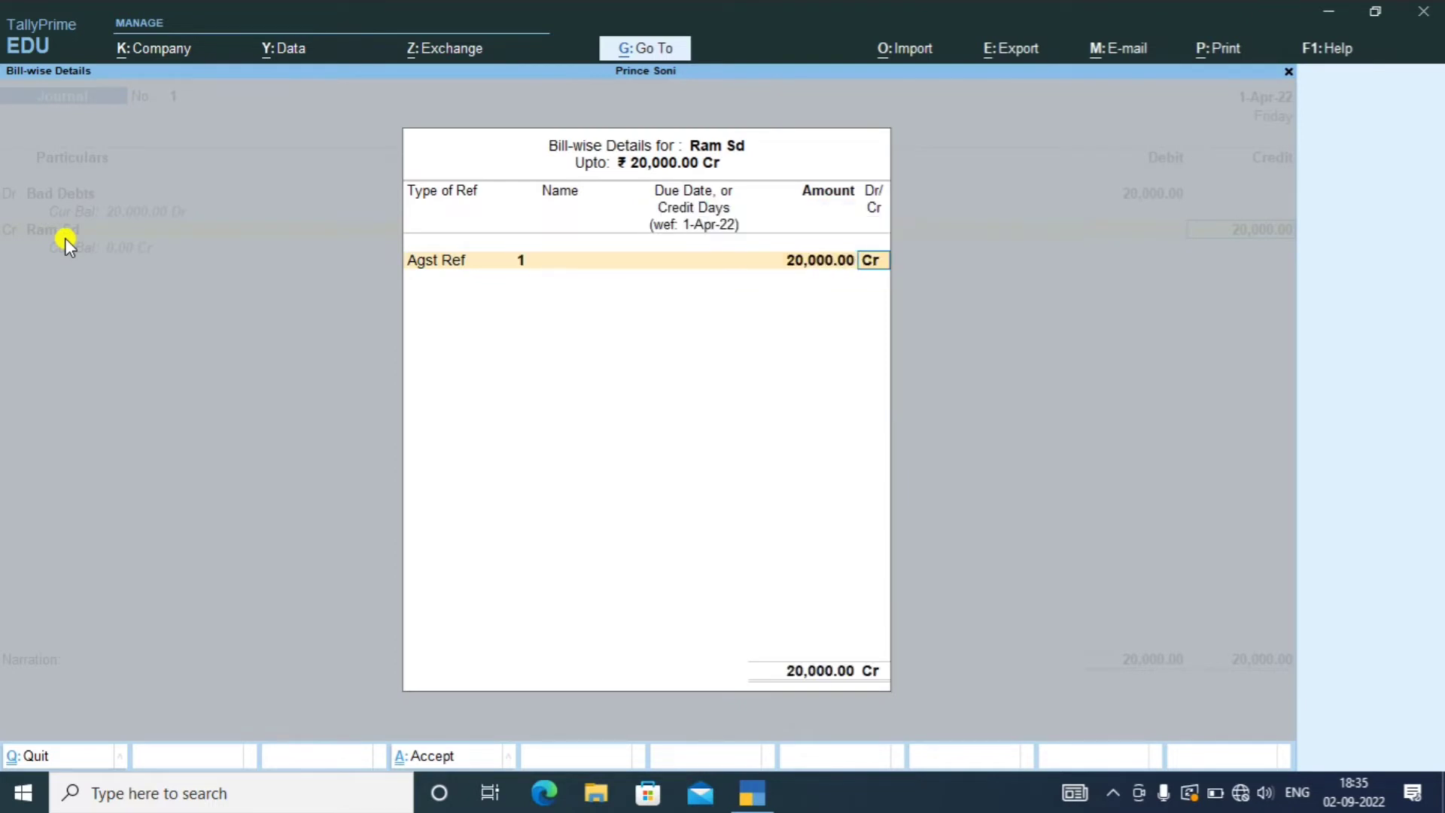
key("Return")
key("Return")
key("Return")
key("Return")
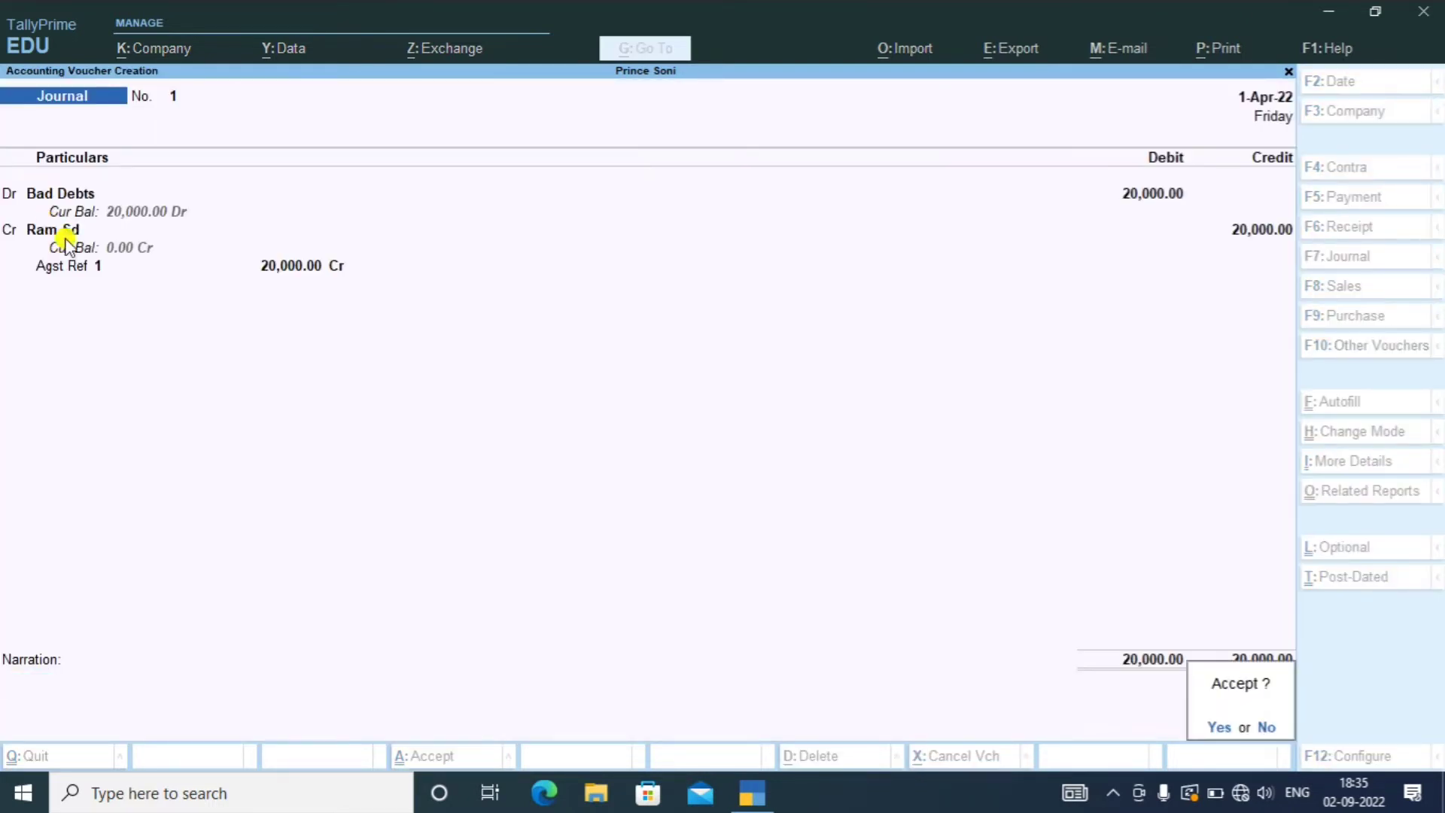
key("Return")
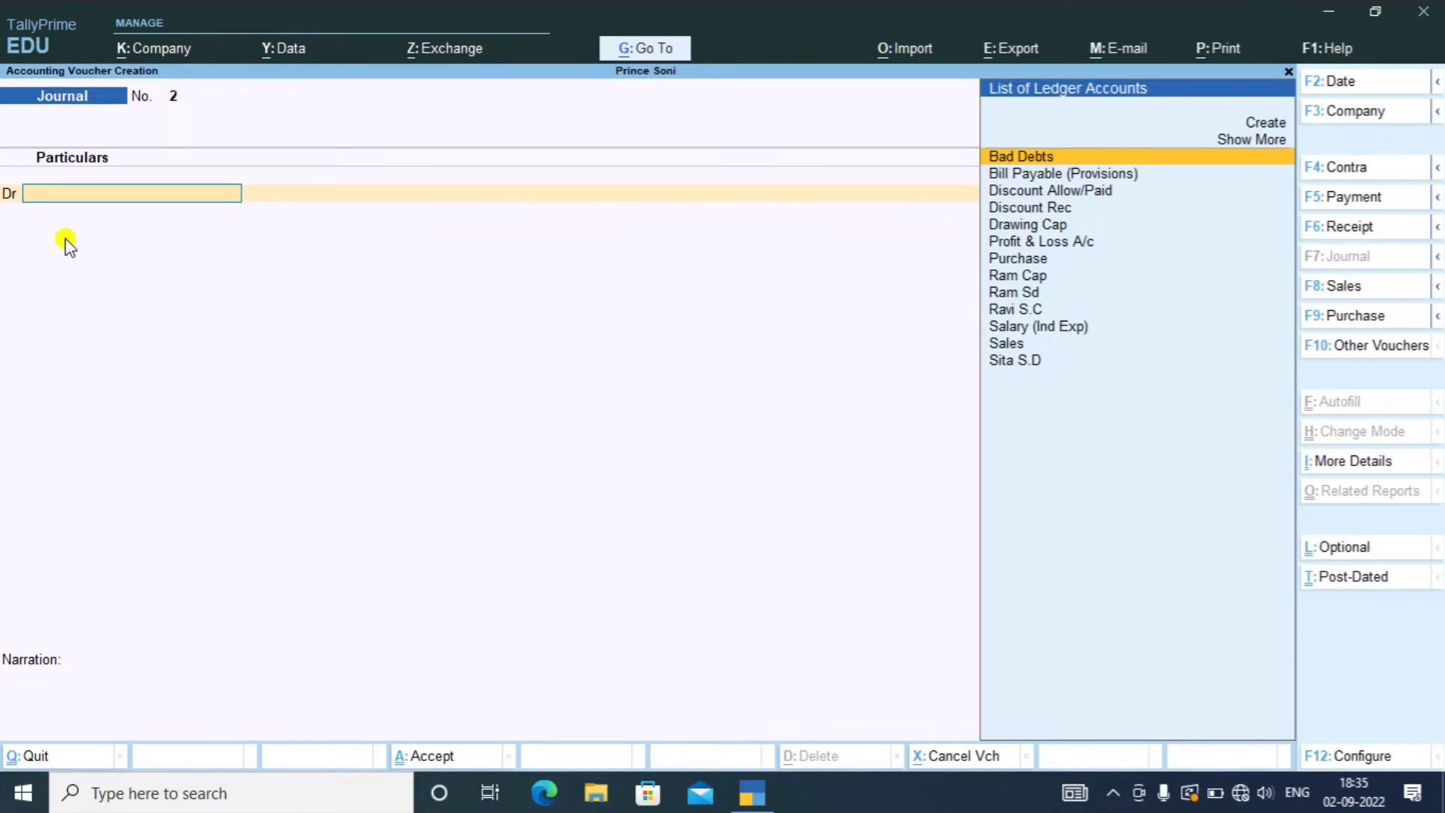
- Leave voucher entry and examine the receipt, journal and sales vouchers in the Day Book
key("Escape")
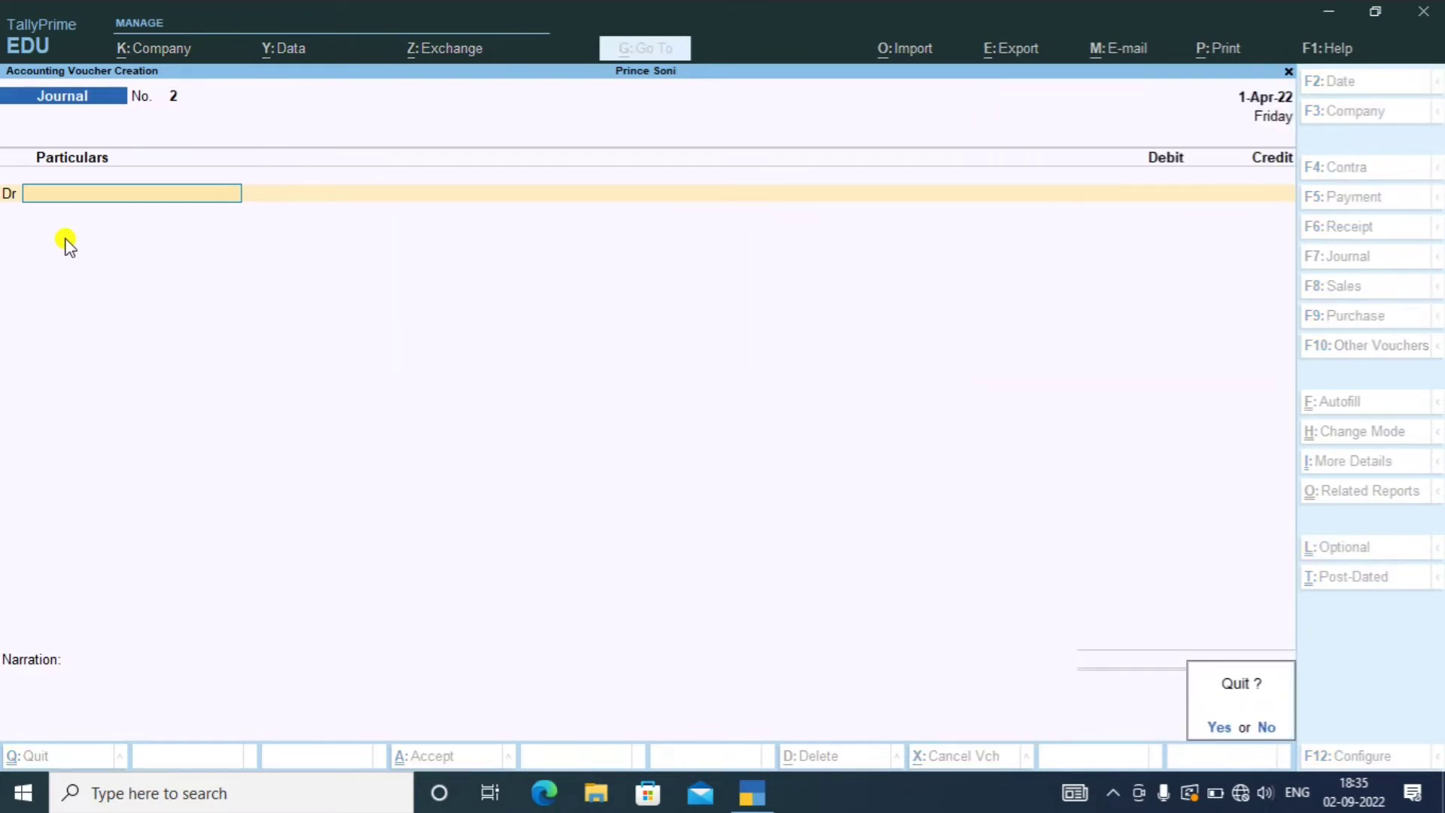
key("y")
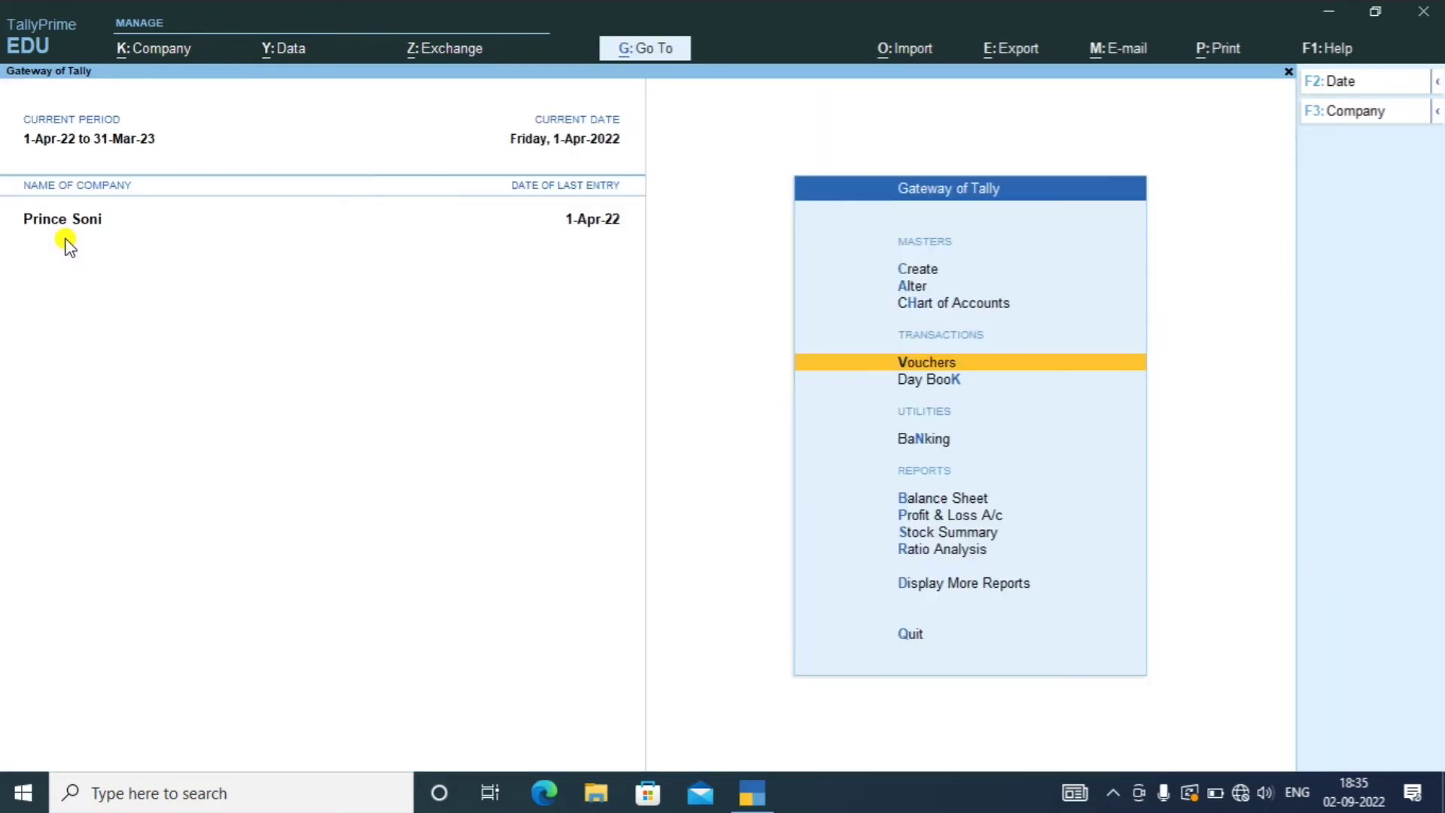
key("Down")
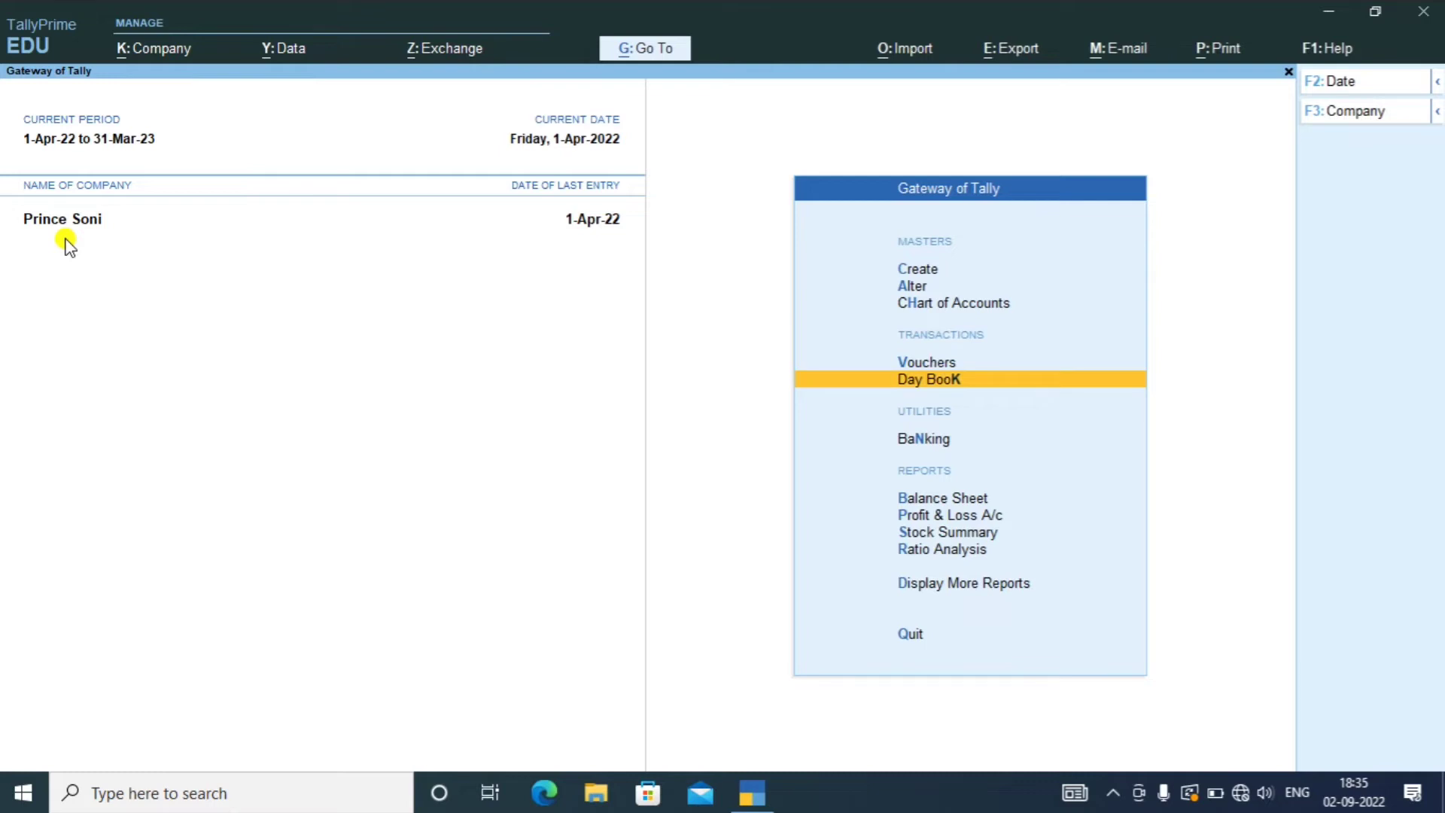
key("Return")
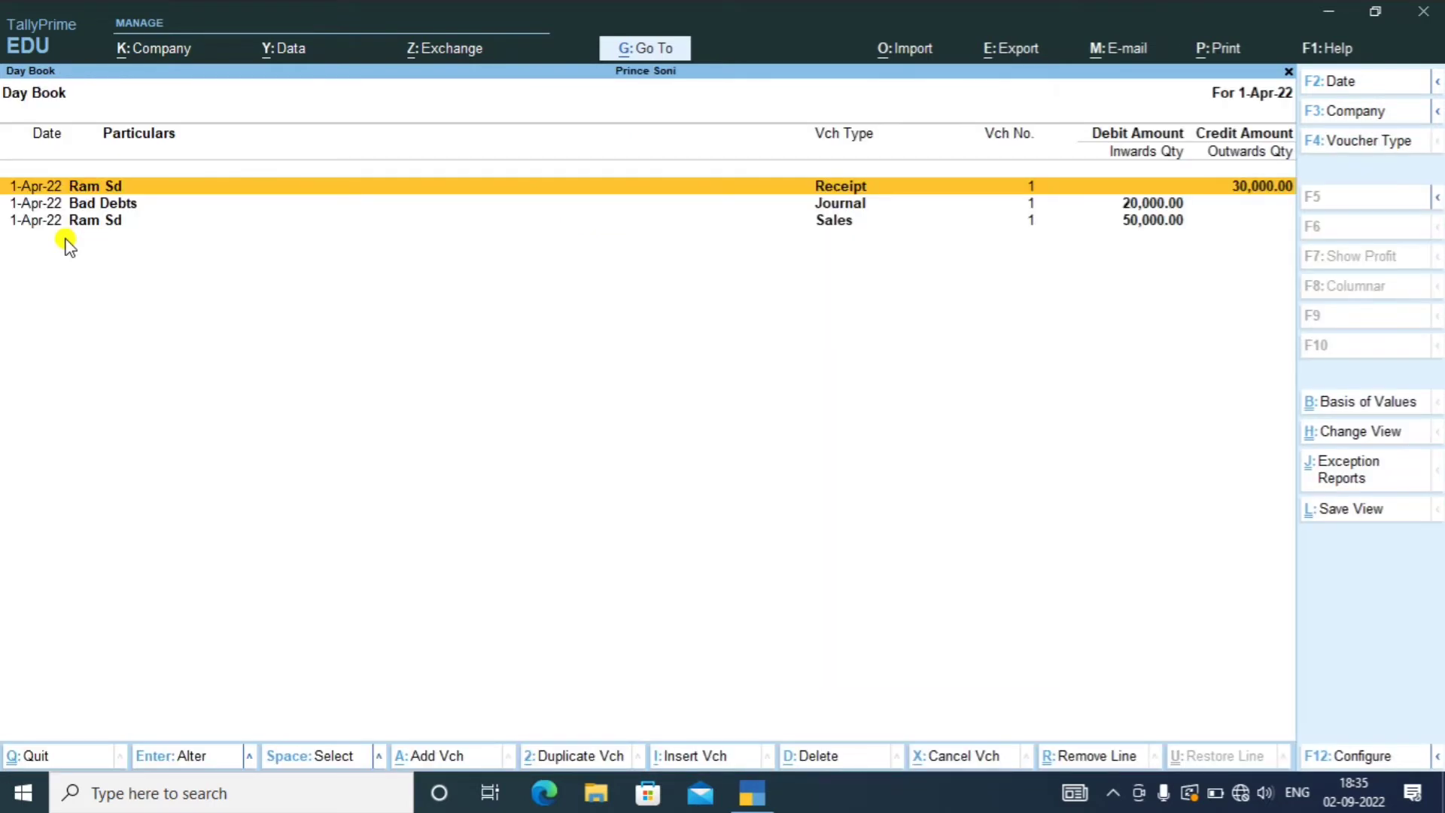
key("Down")
key("Down")
key("Up")
key("Up")
key("Down")
key("Down")
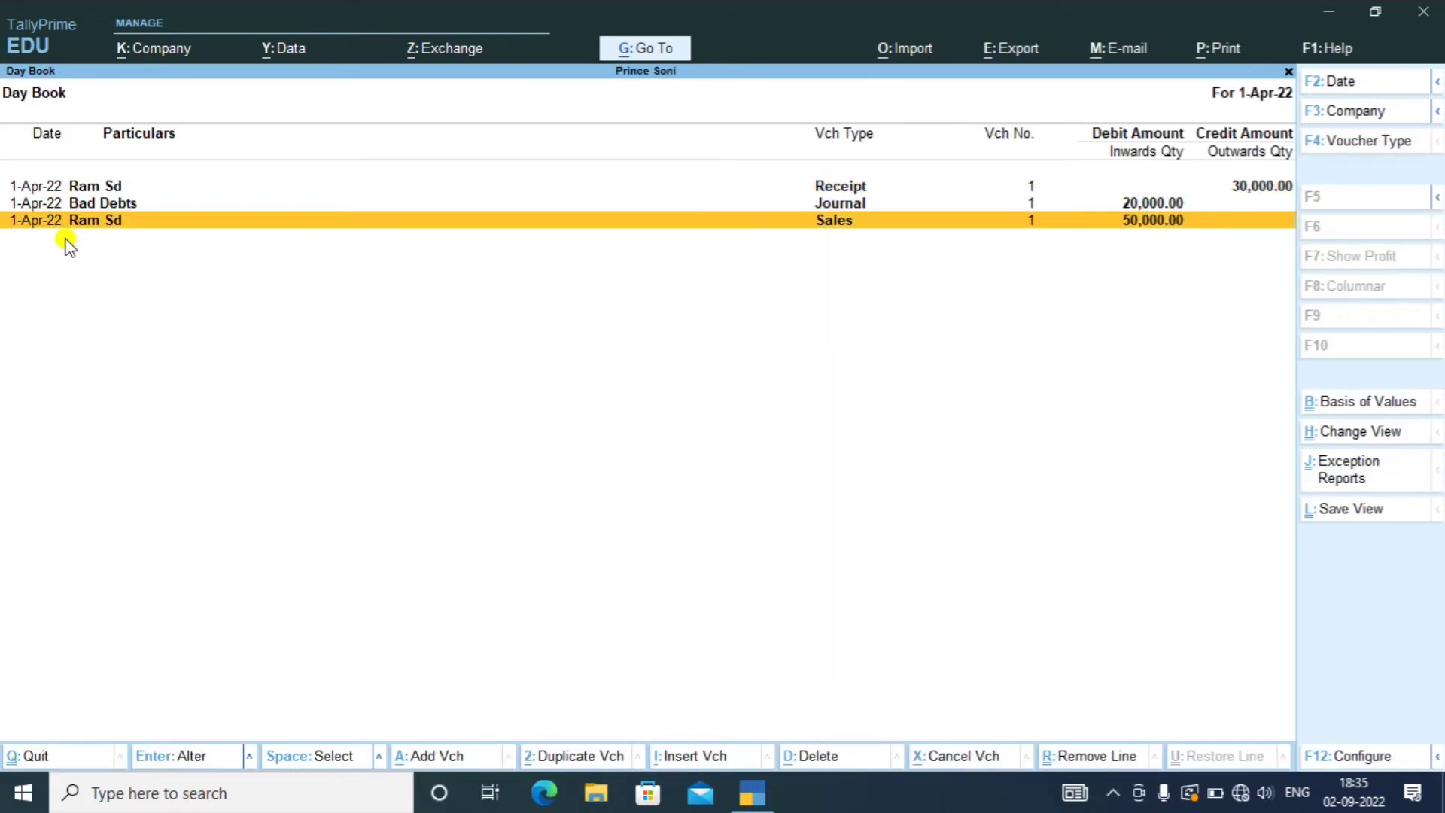
key("Up")
key("Up")
key("Down")
key("Down")
key("Up")
key("Up")
key("Down")
key("Up")
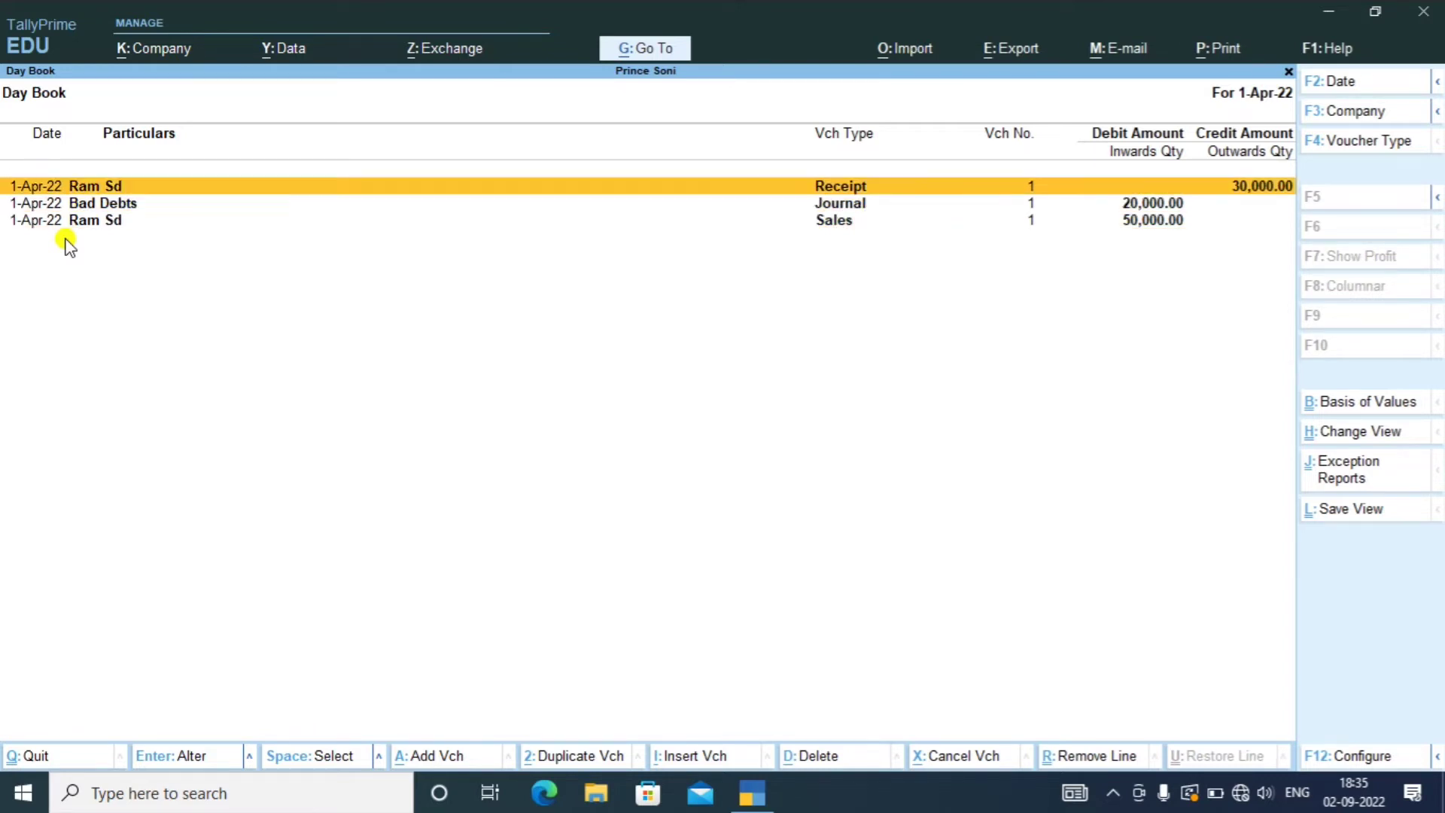
key("Down")
key("Down")
key("Up")
key("Down")
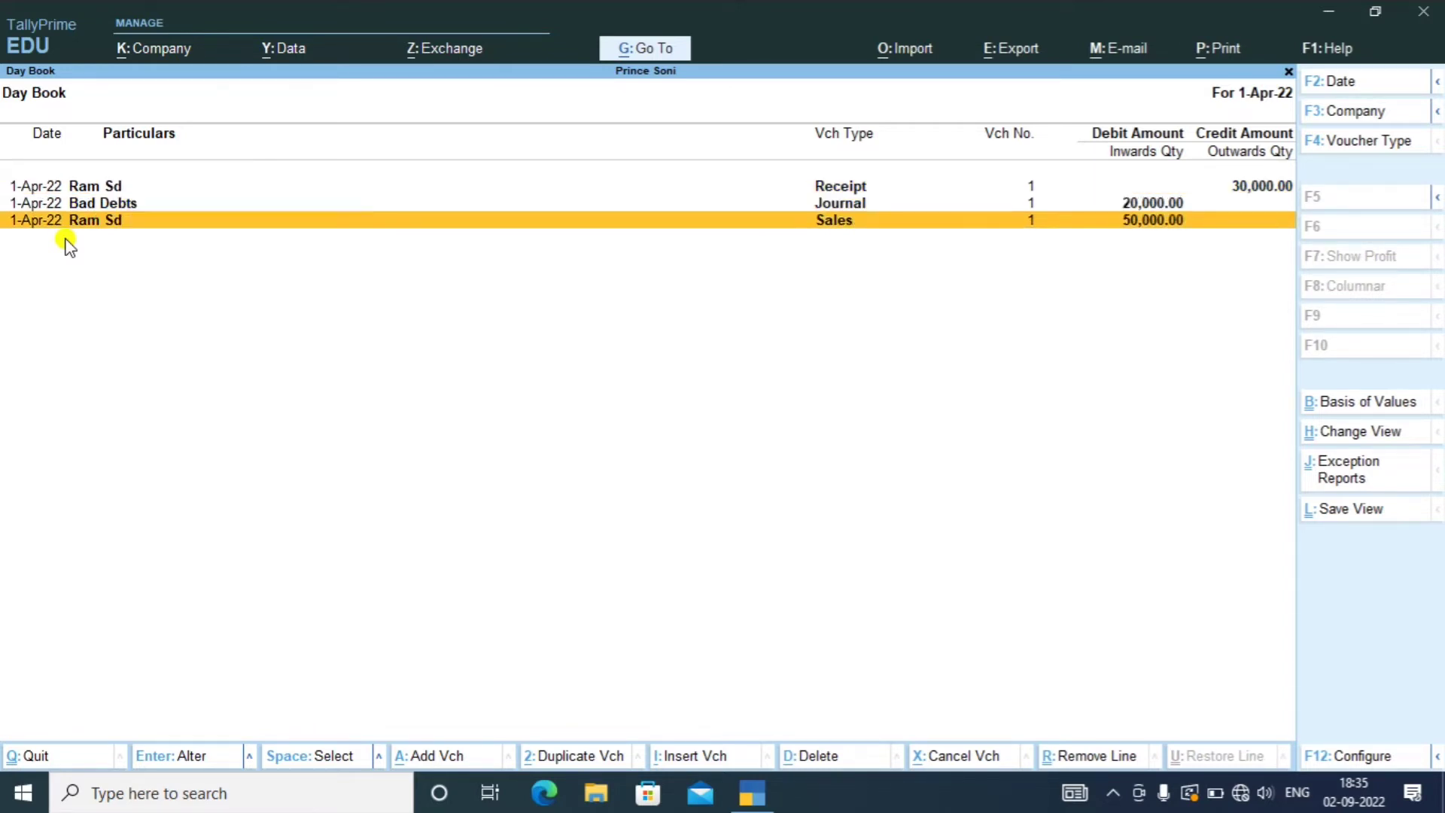
key("Up")
key("Up")
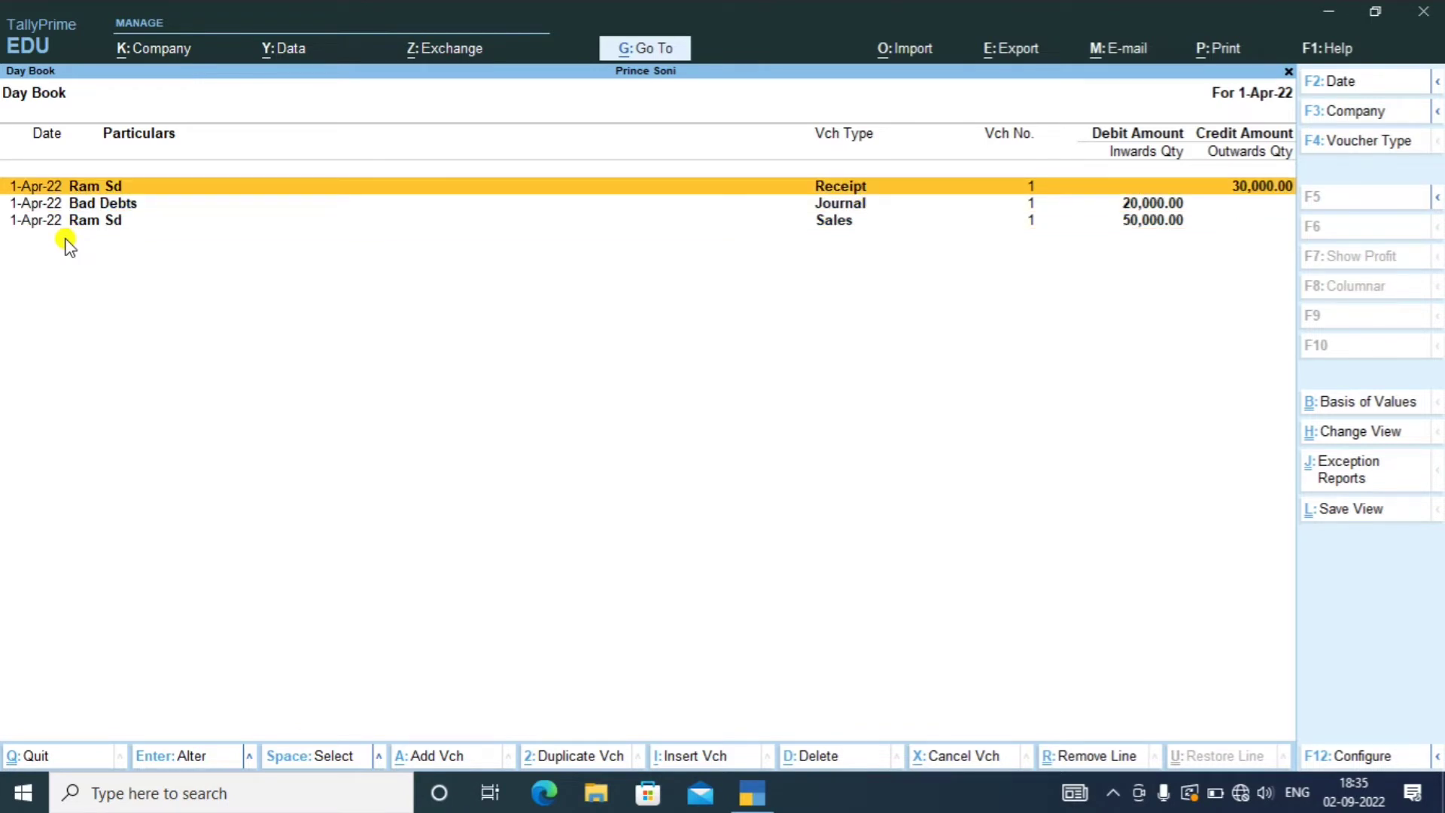
- Inspect the entries of the 30,000 receipt voucher, quit it without saving and leave the Day Book
key("Return")
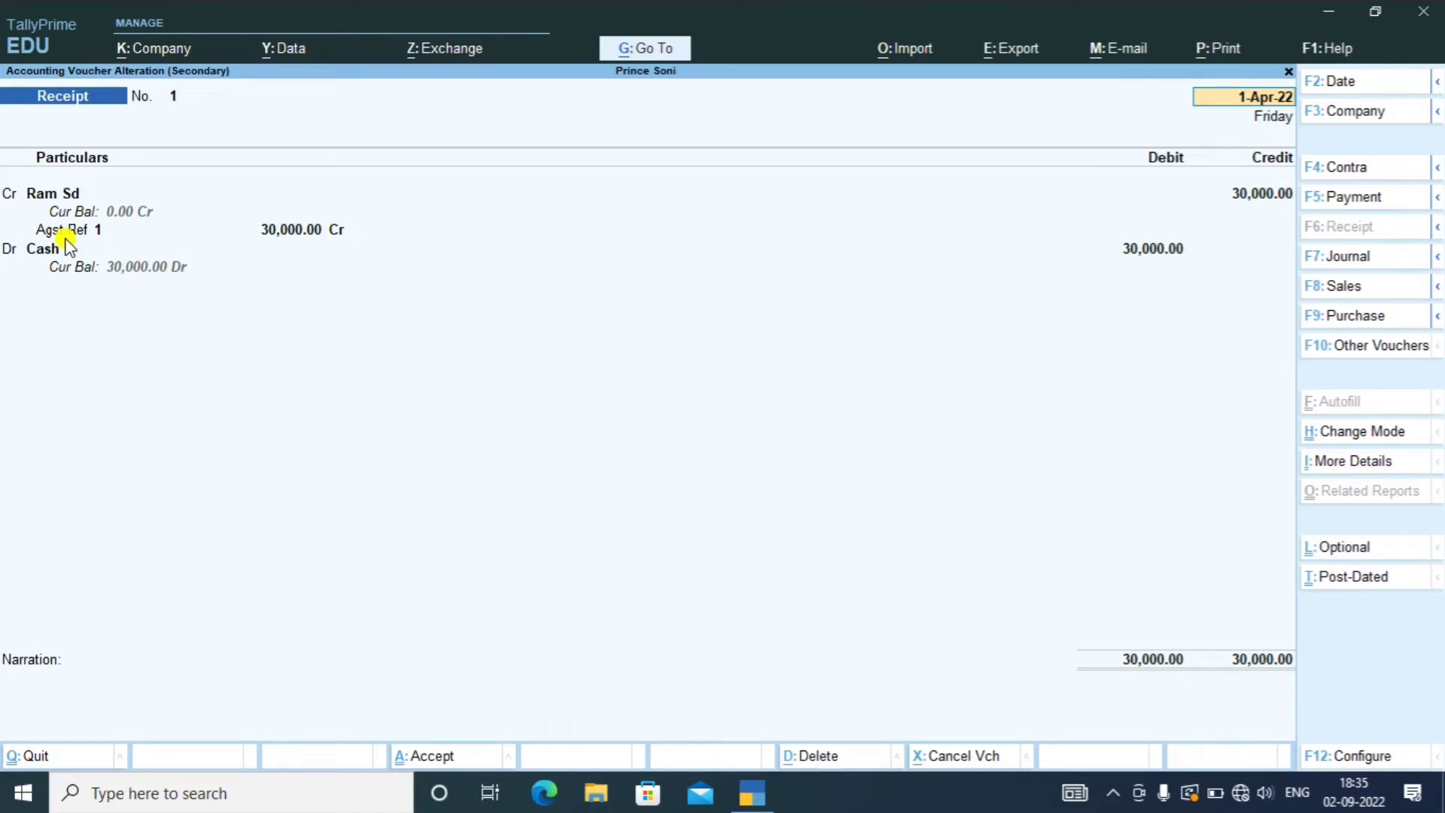
key("BackSpace")
key("Escape")
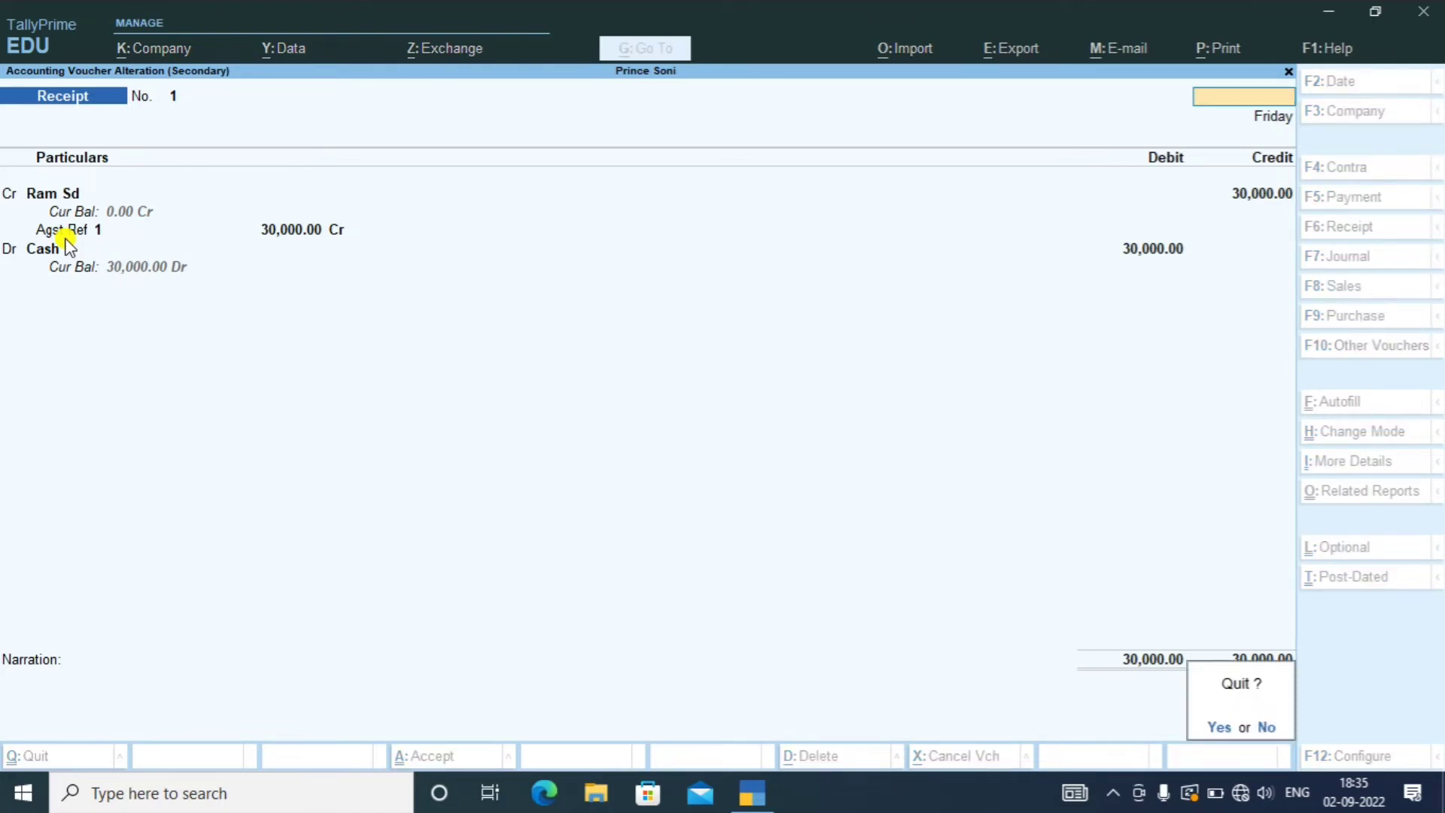
key("y")
key("Escape")
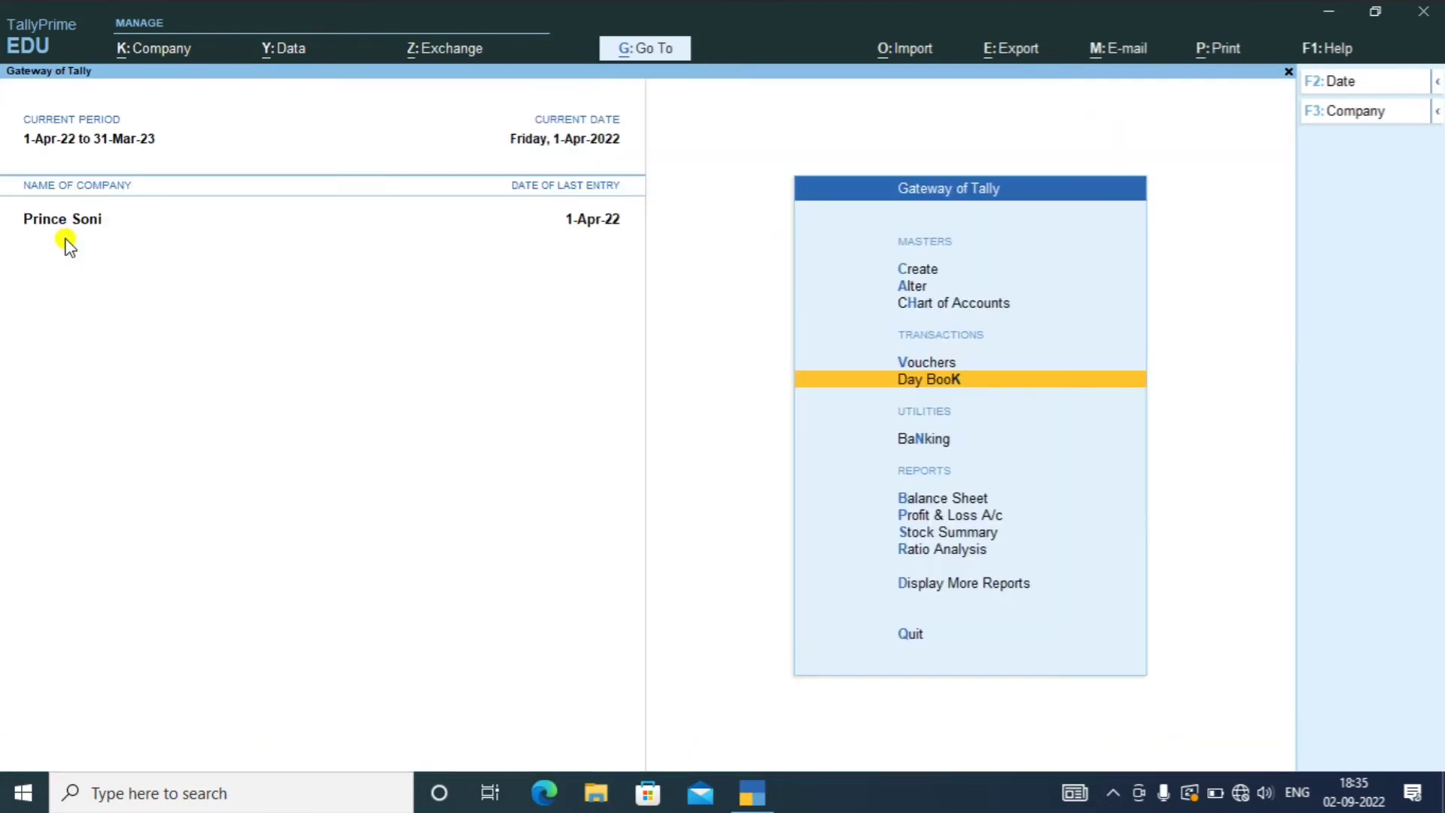
- Start a new Sales voucher and change its mode to As Voucher
key("Up")
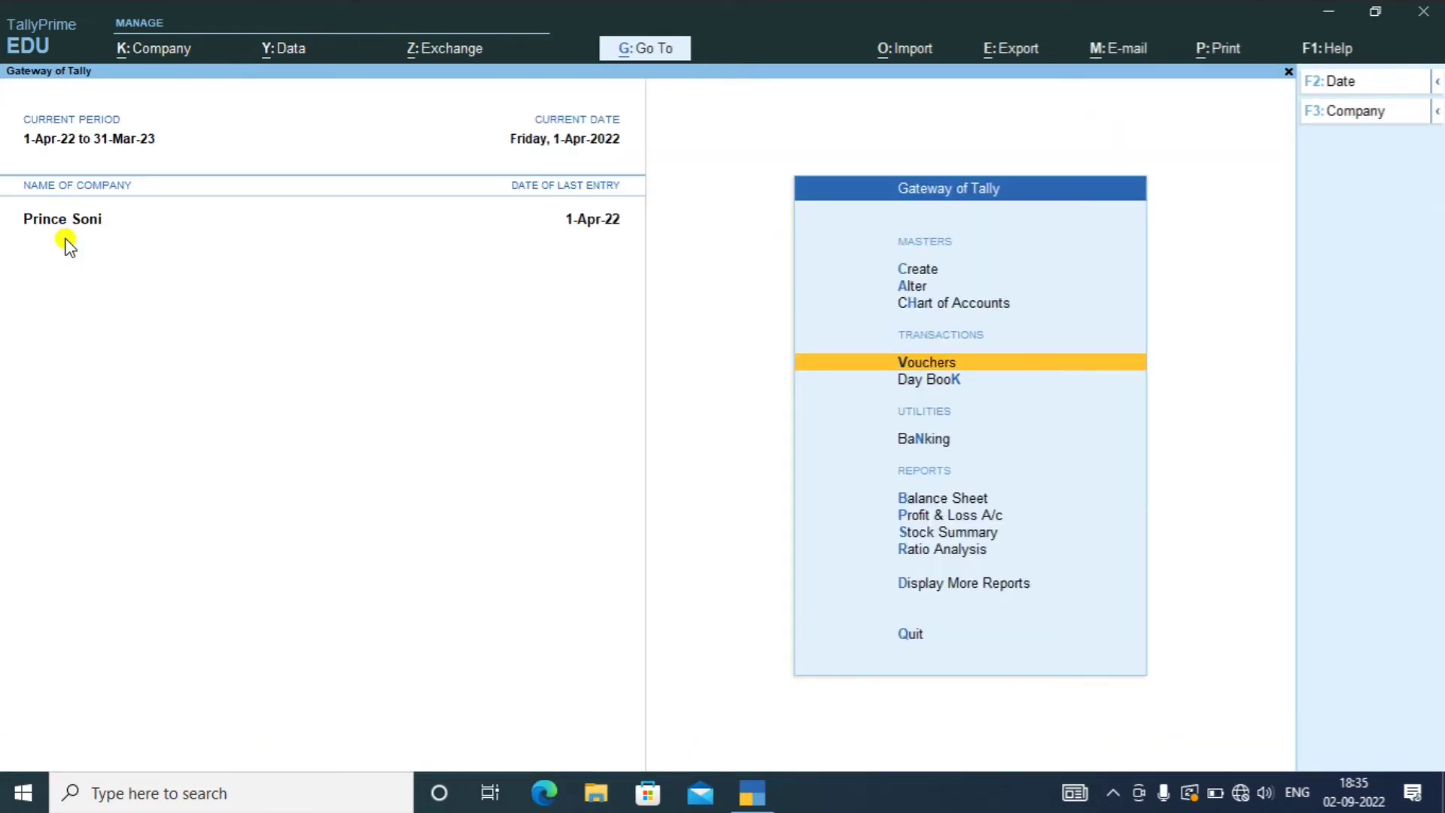
key("Return")
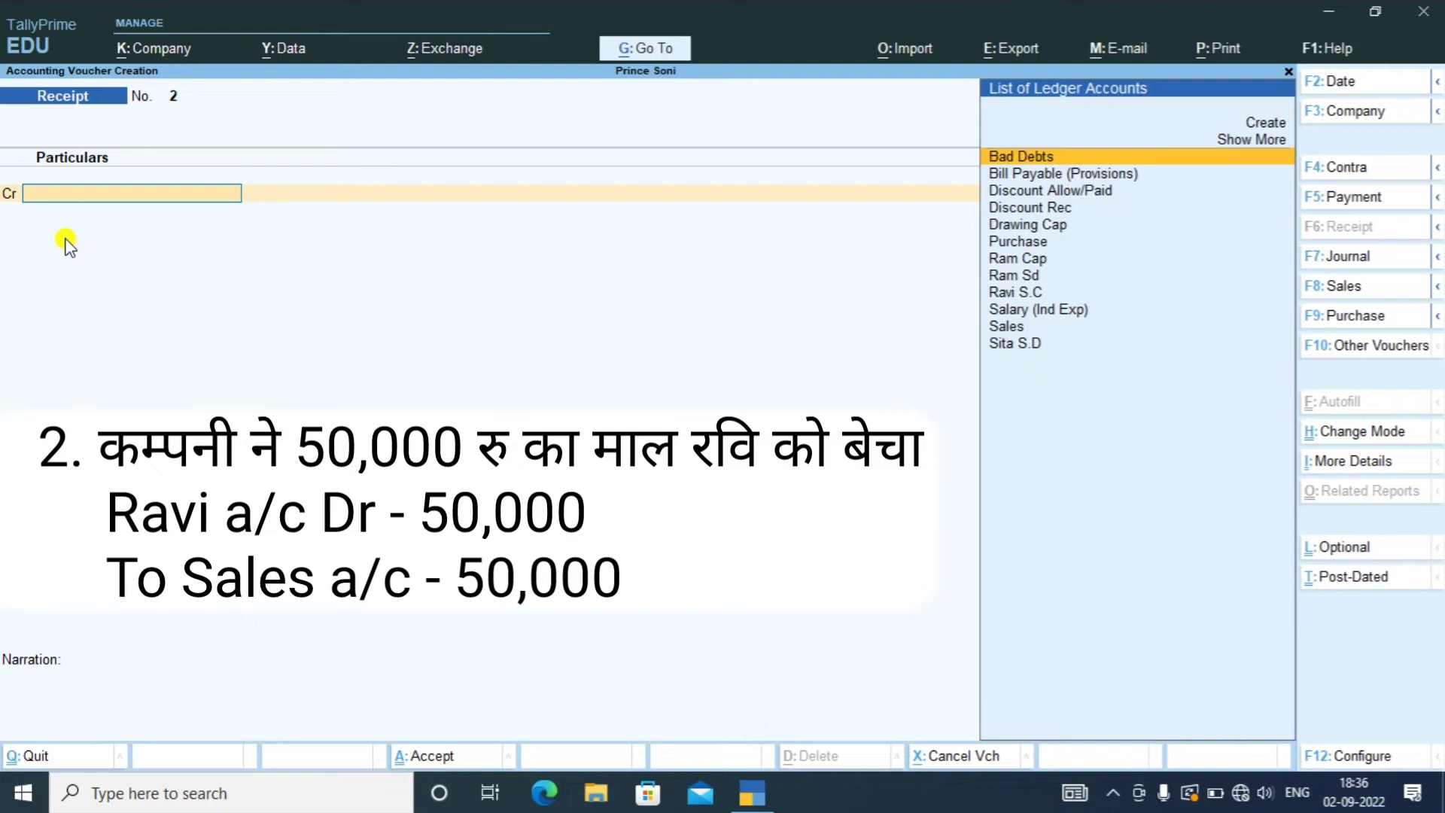
key("F8")
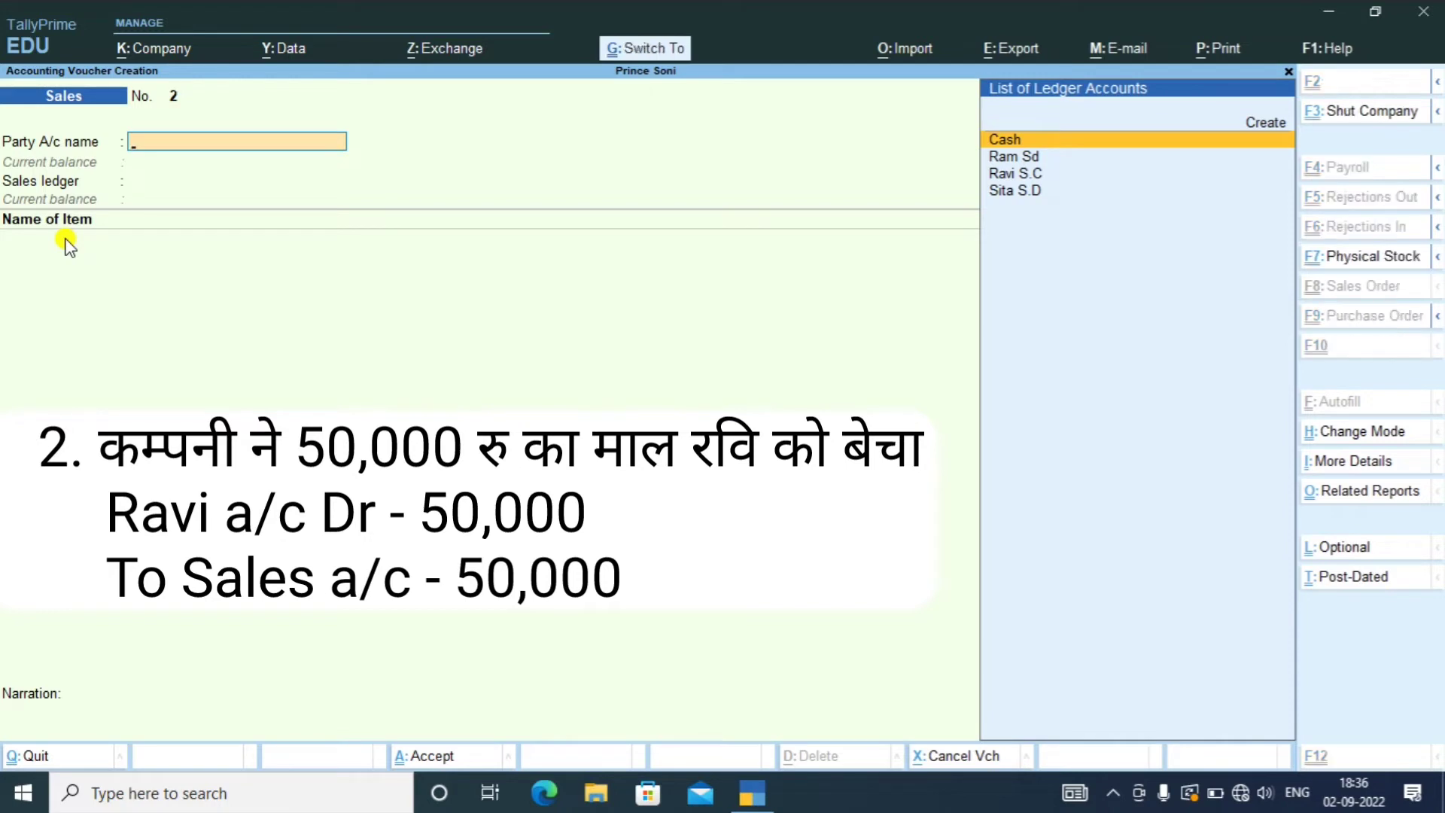
key("ctrl+h")
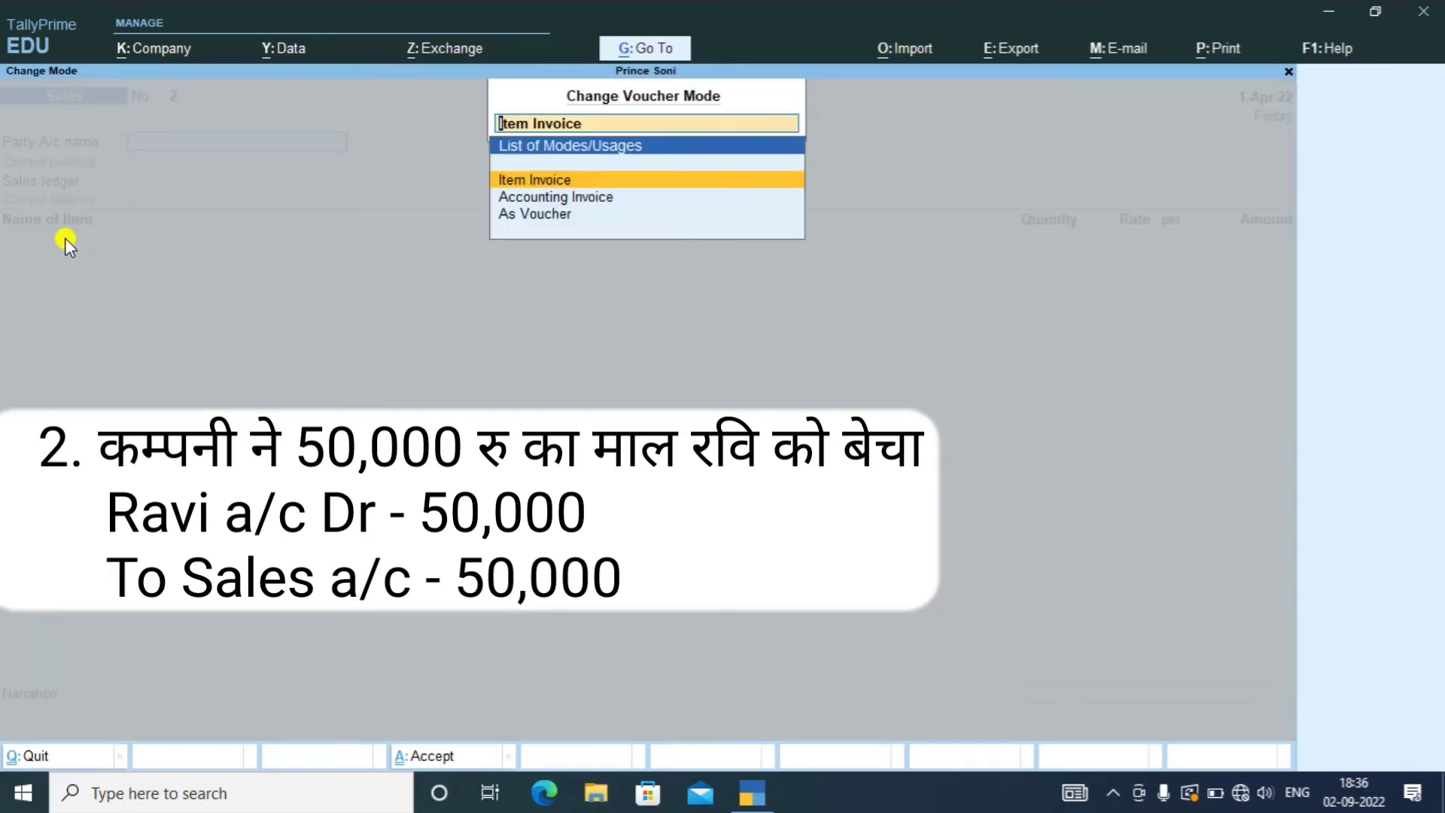
key("Down")
key("Down")
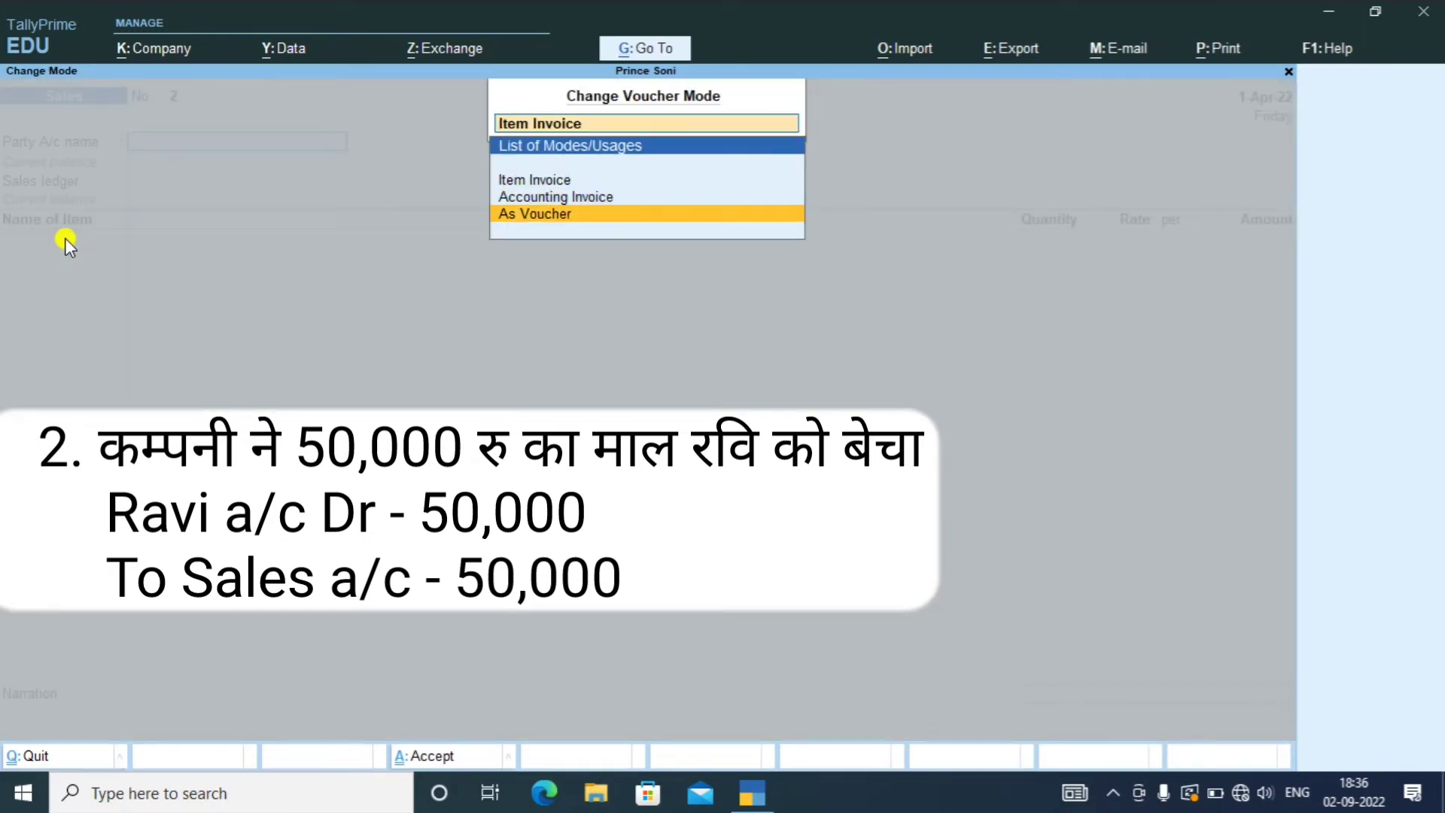
key("Return")
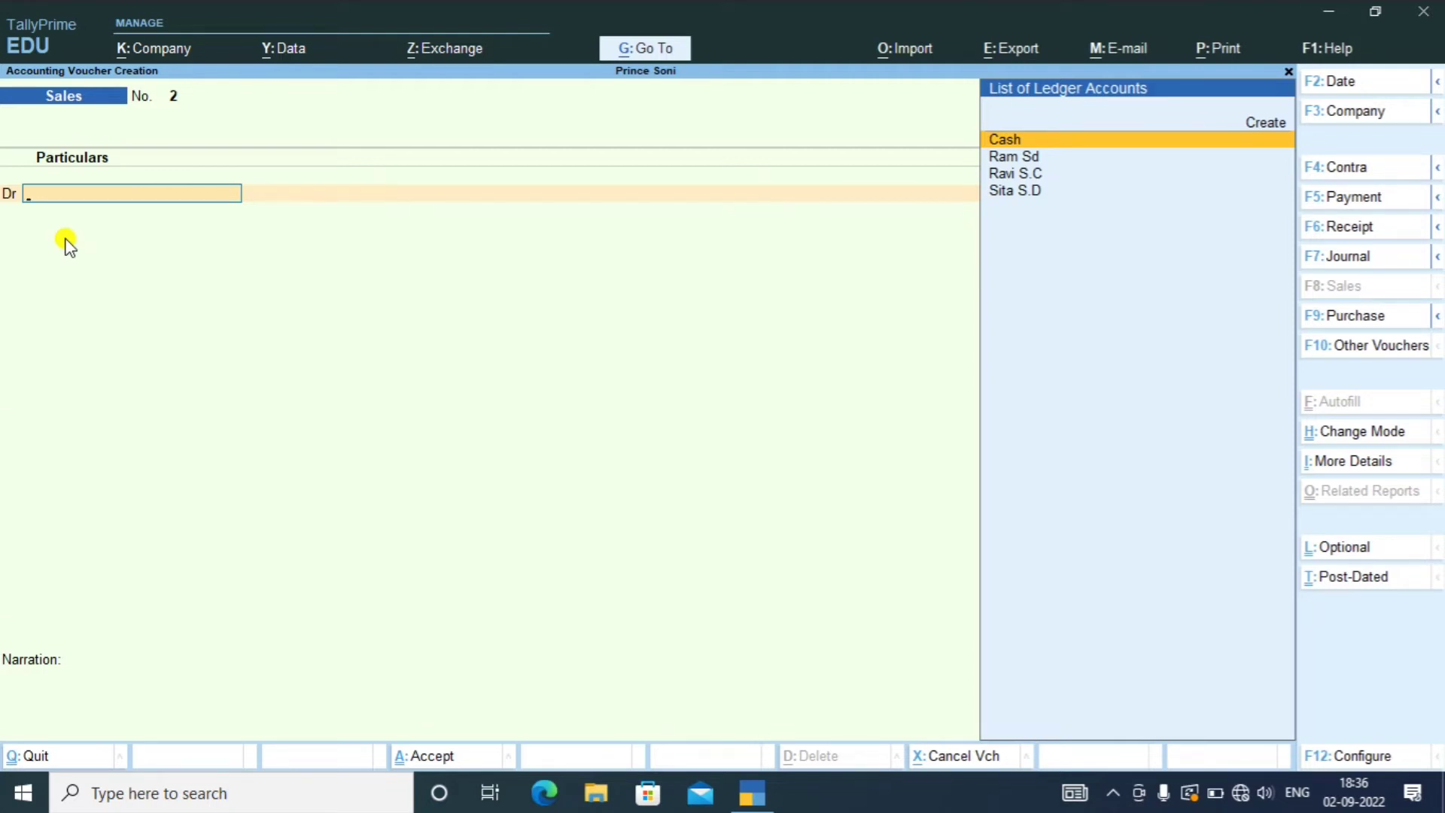
- Create the new customer's ledger under Sundry Debtors from the debit line, keeping bill-by-bill balances on, and save it
key("alt+c")
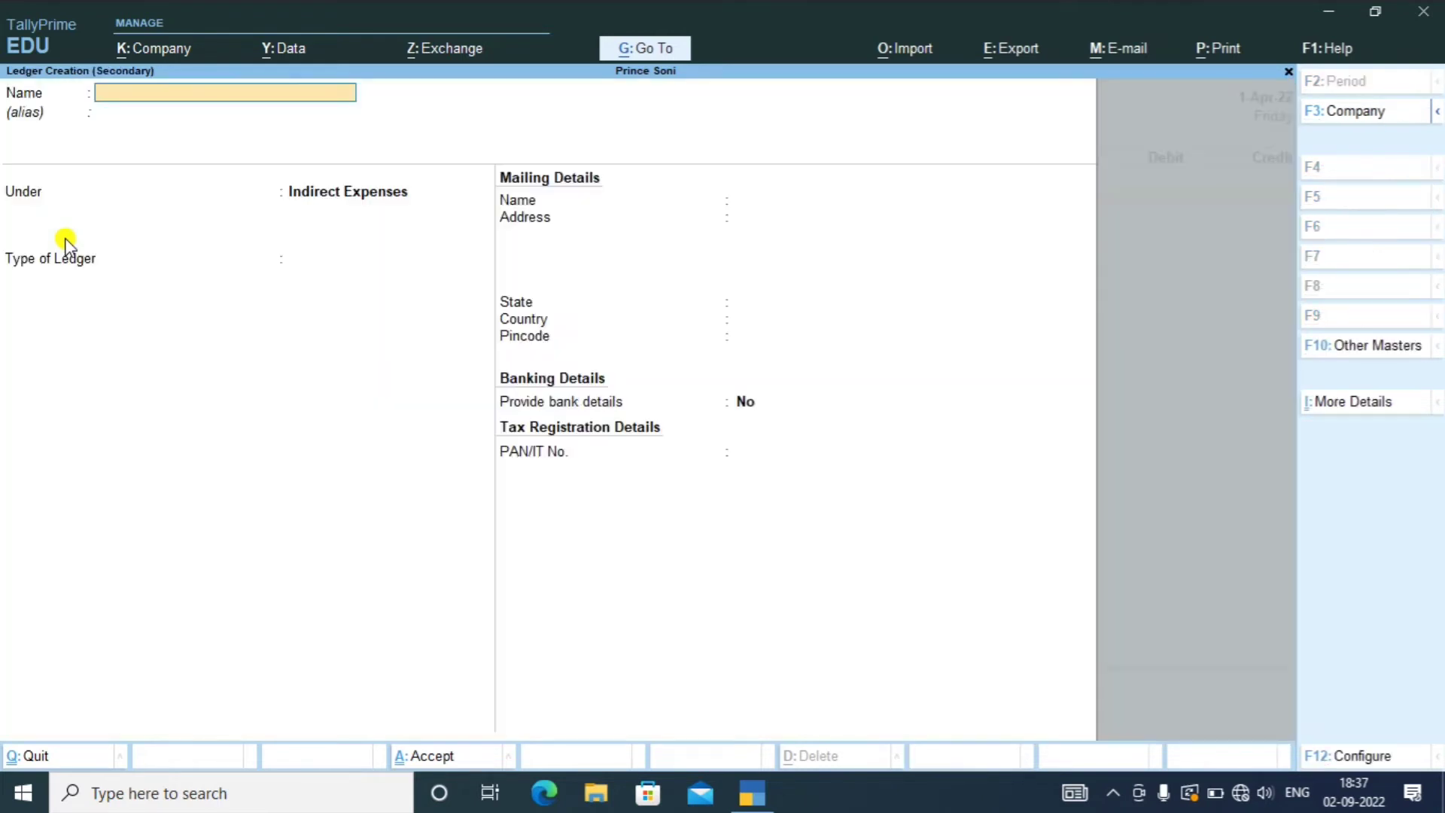
type("Ravi Sd")
key("Return")
type("Sund")
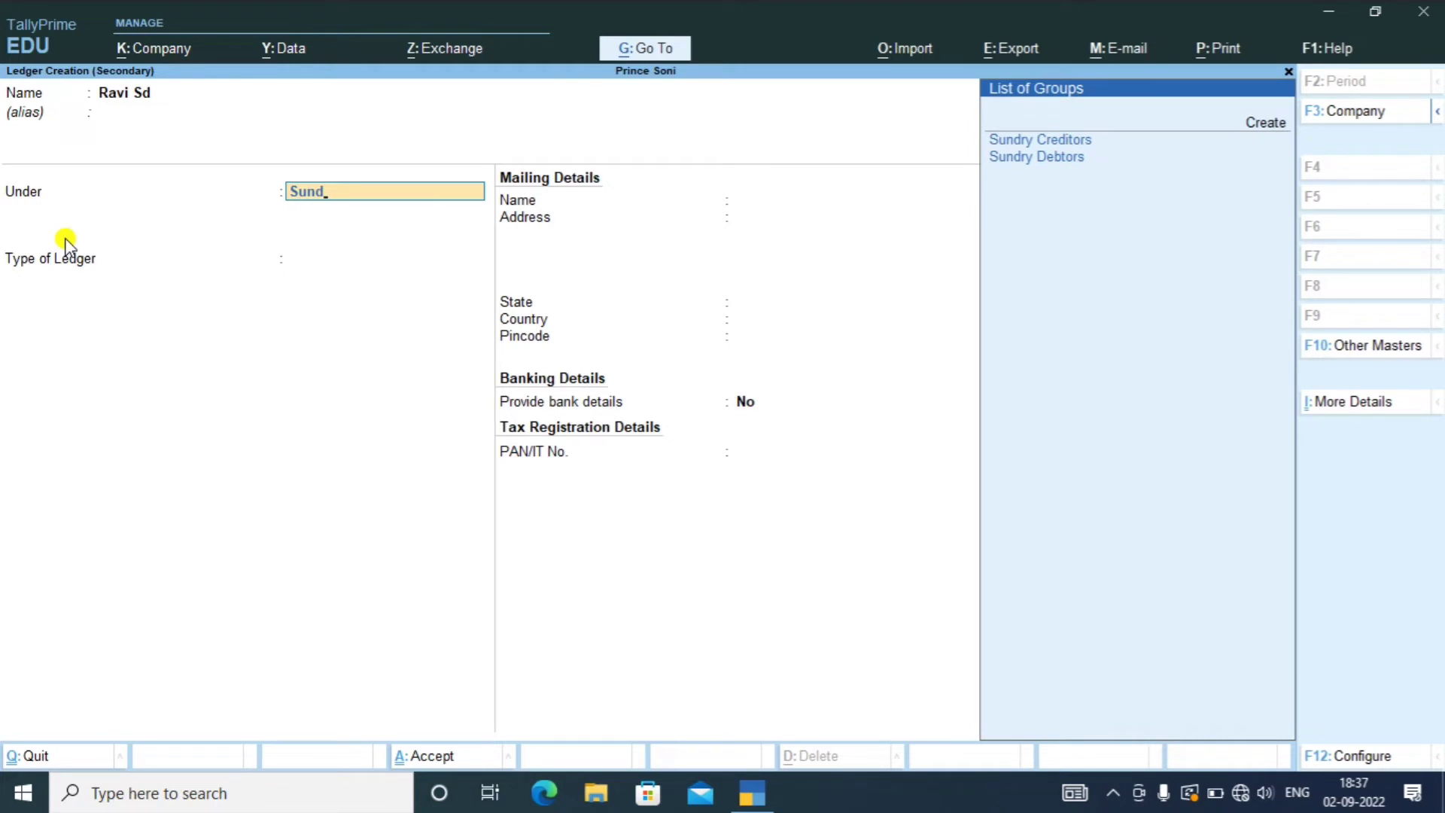
key("Down")
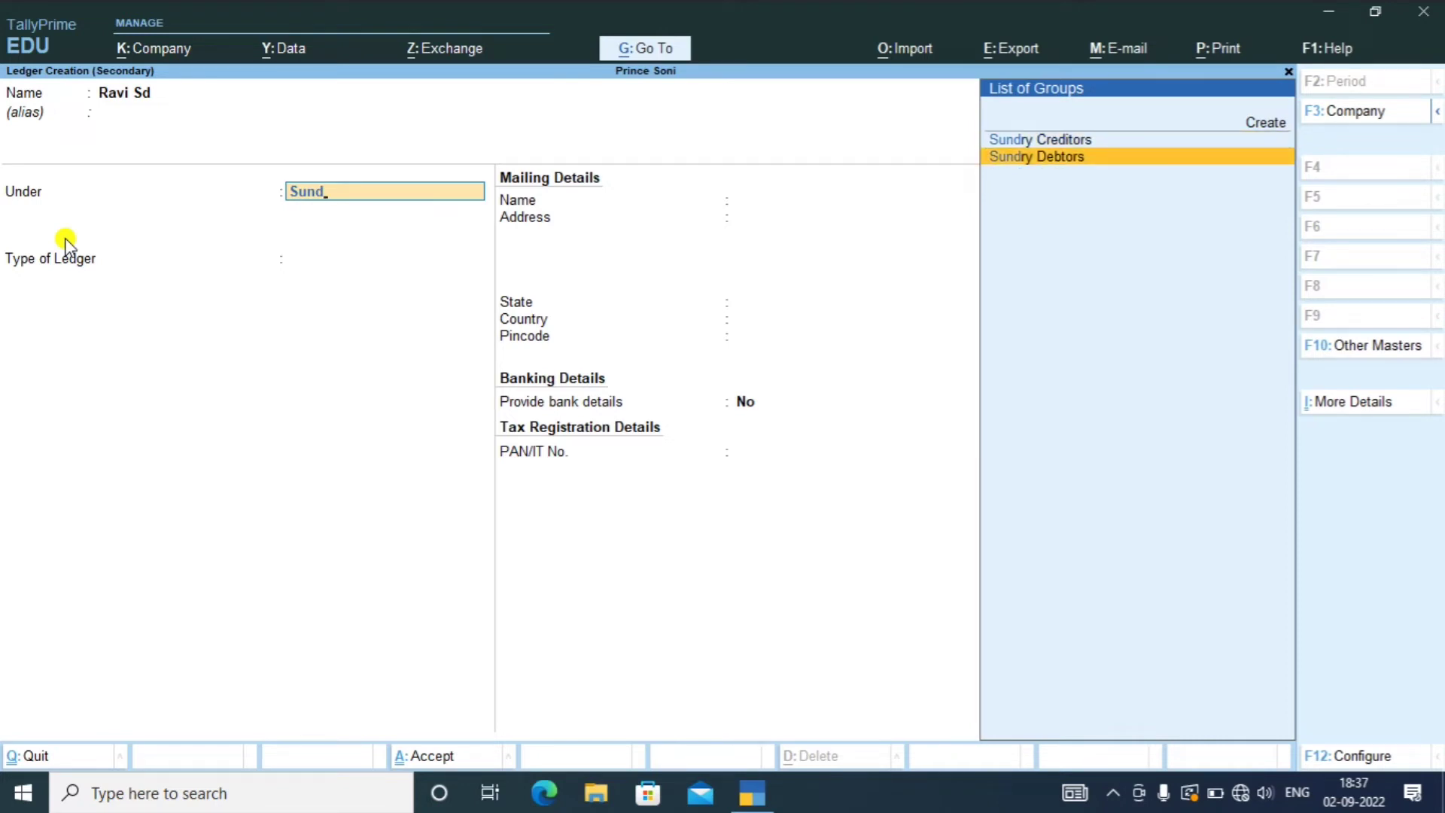
key("Return")
key("ctrl")
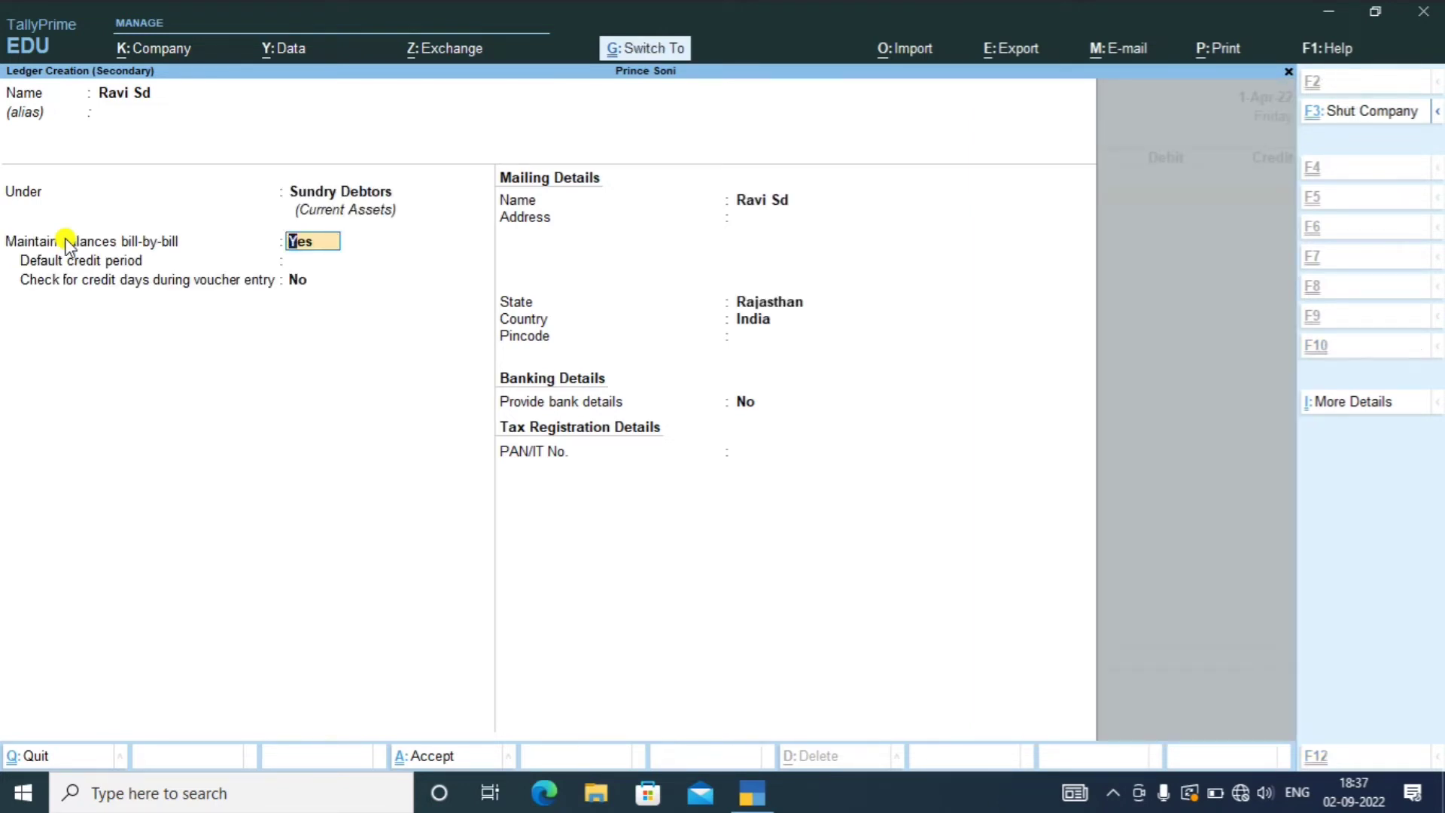
key("ctrl+a")
key("Return")
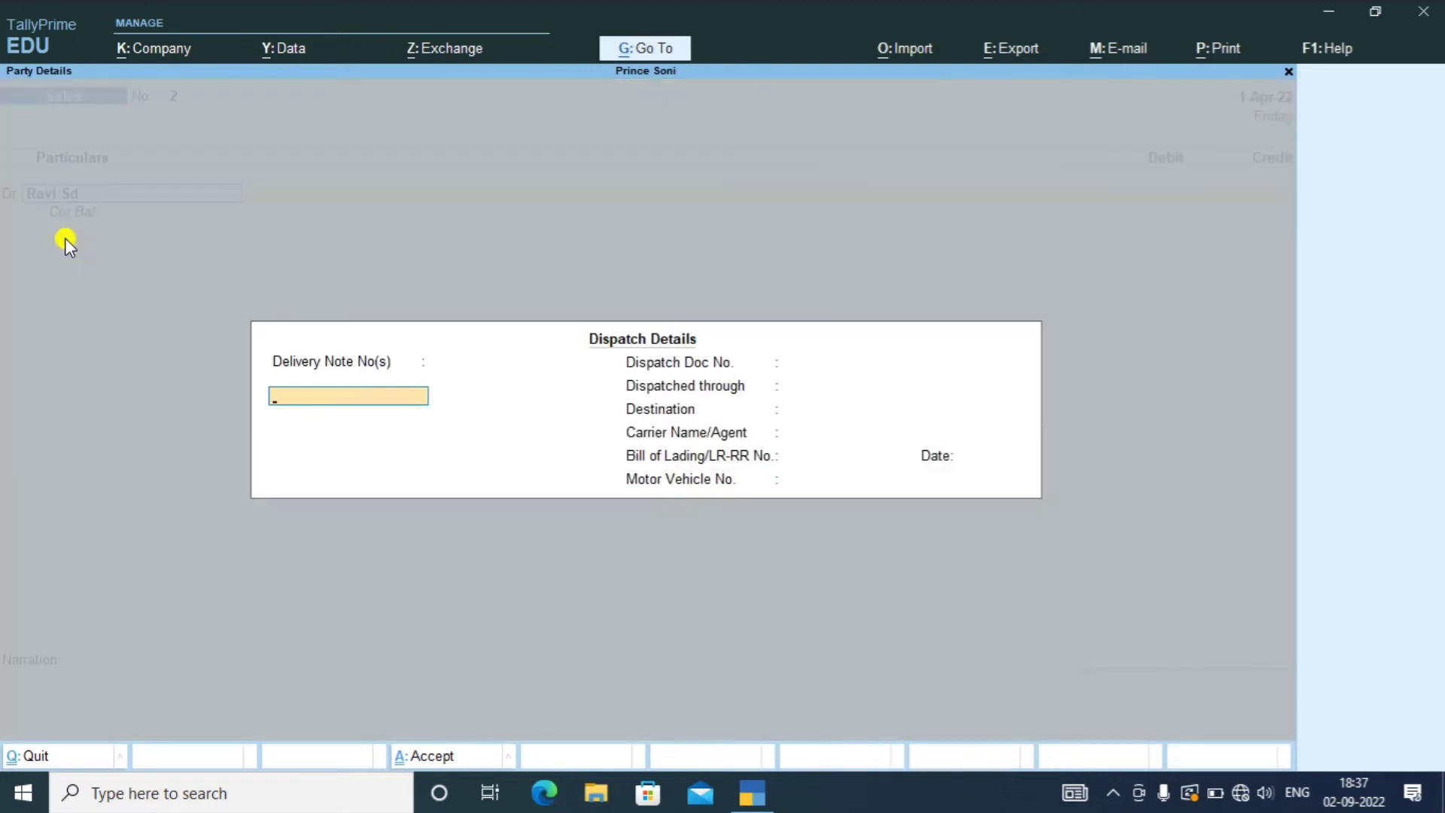
- Leave the dispatch details blank and accept the default party details for the sale
key("Return")
key("Return")
key("Return")
key("Return")
key("Return")
key("Return")
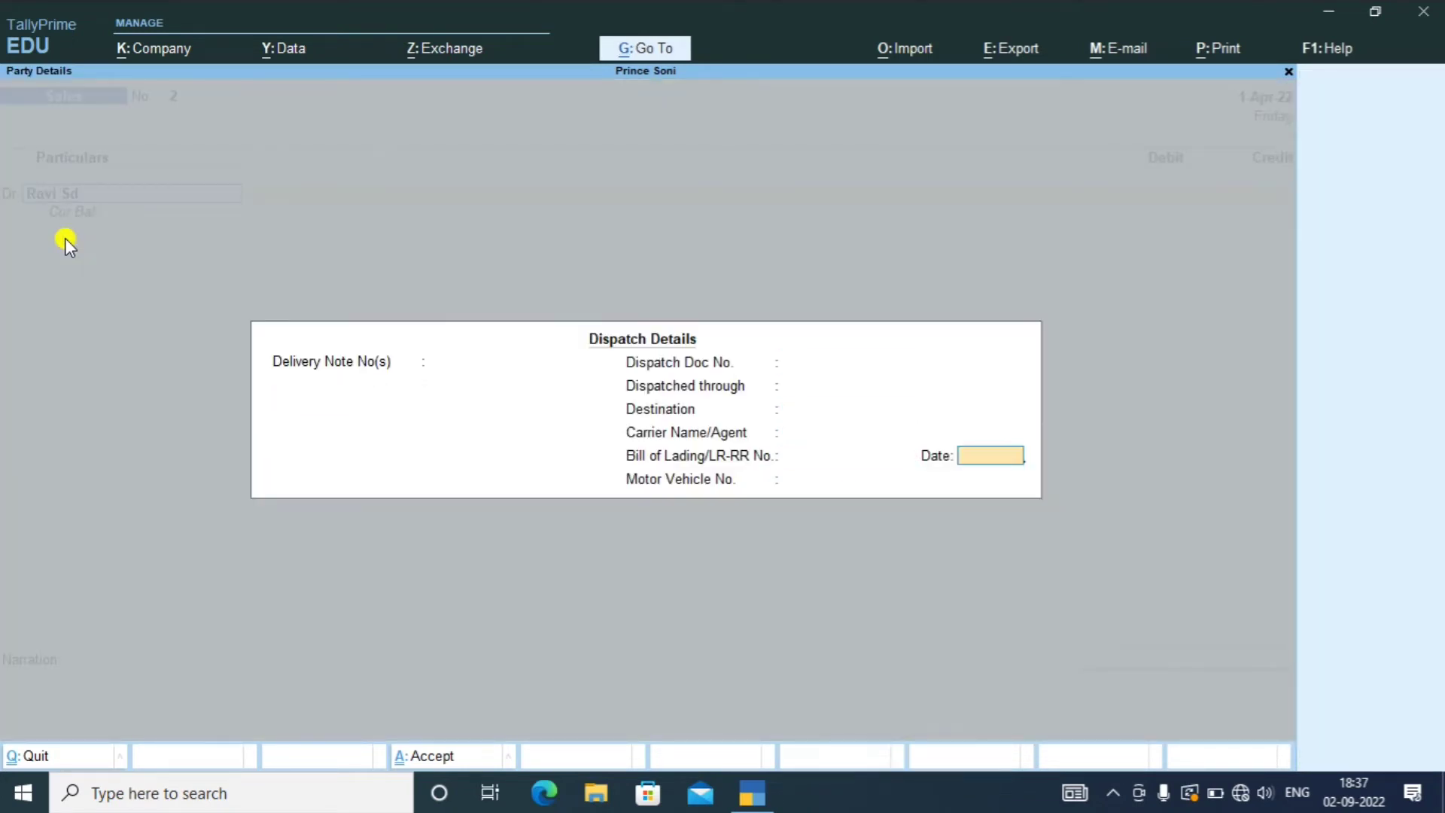
key("Return")
key("Return")
key("Return")
key("Return")
key("Return")
key("Return")
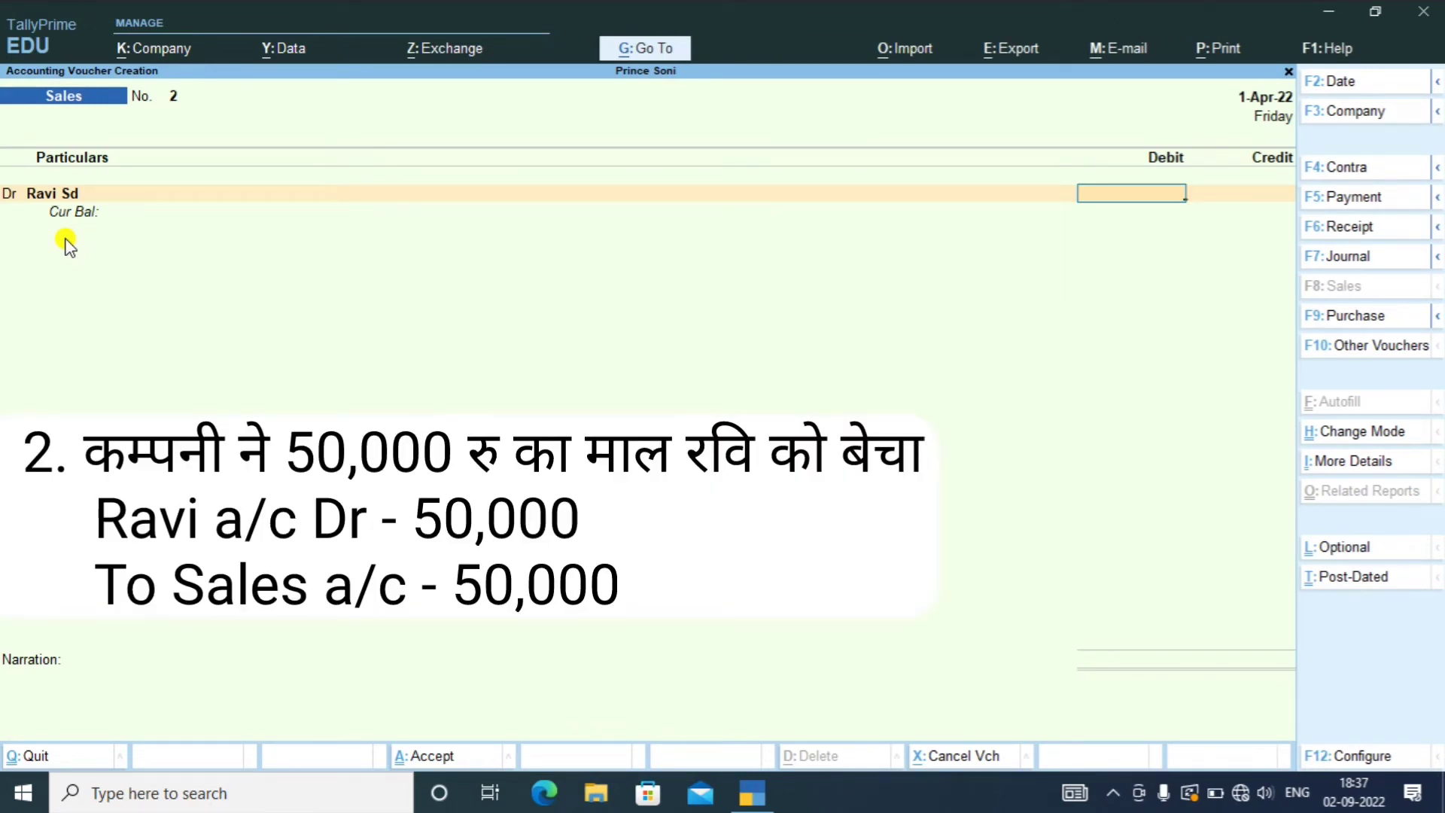
- Debit the customer 50,000 and allocate the full amount as New Ref under bill 2
type("50000")
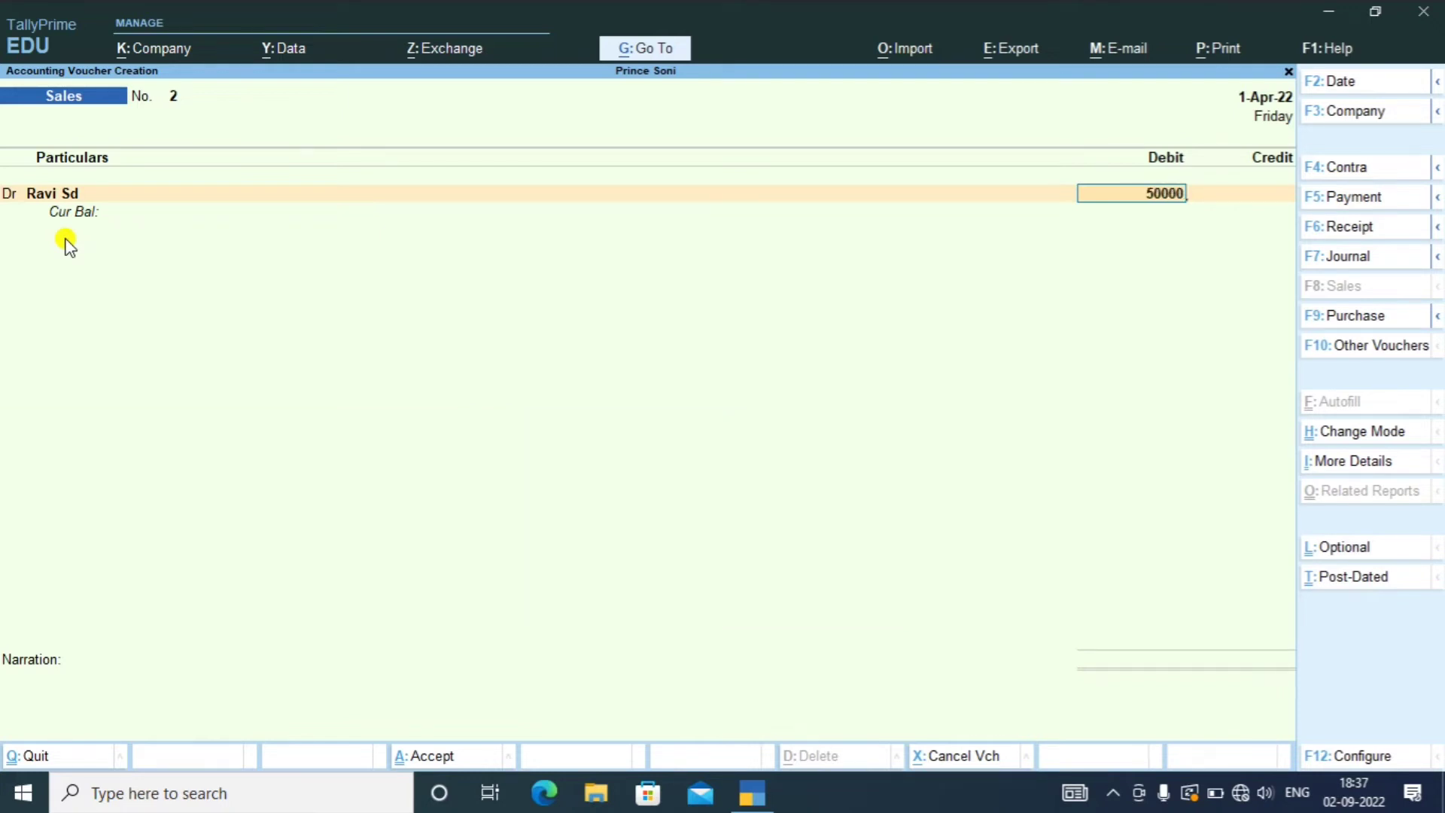
key("Return")
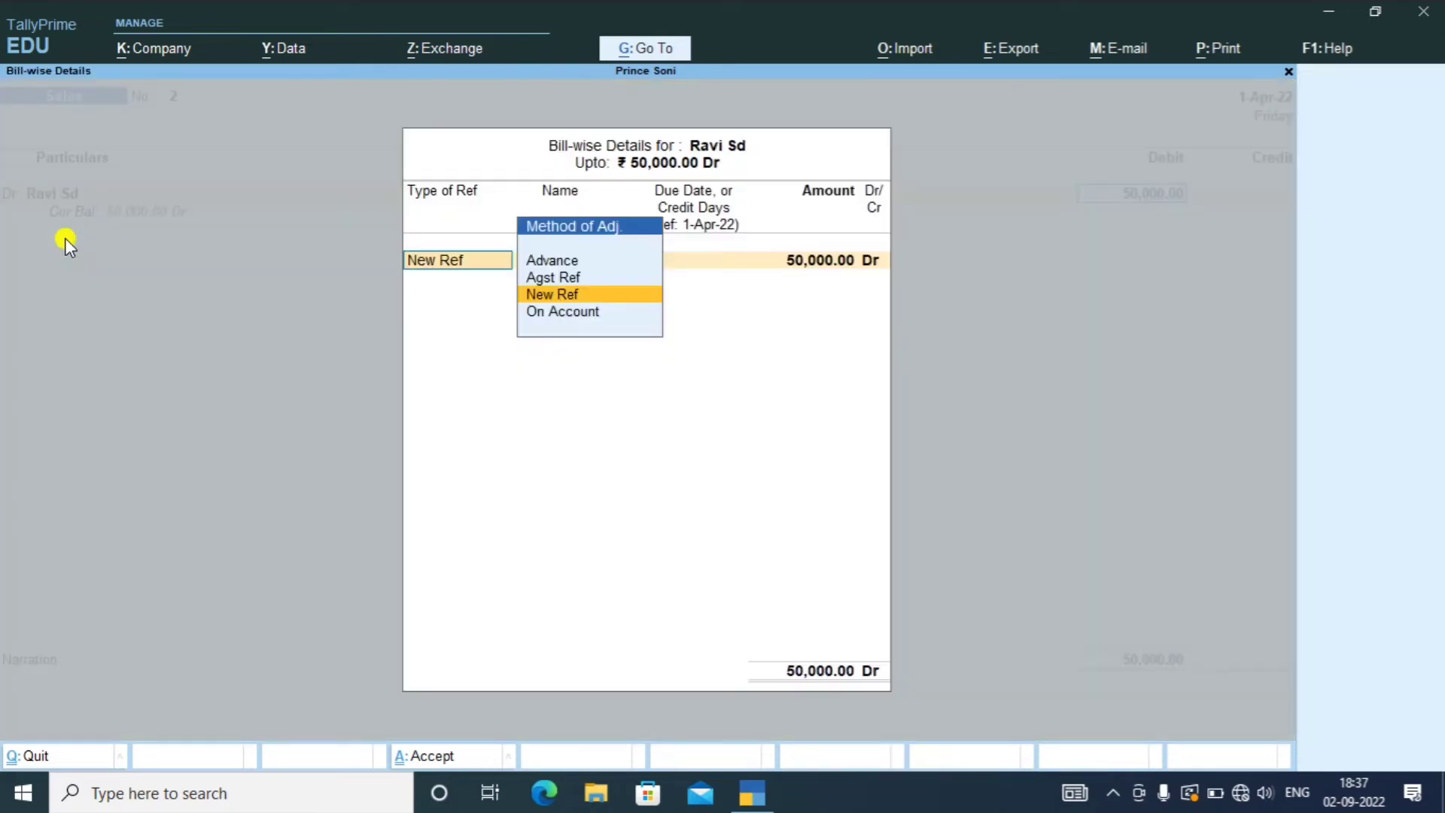
key("Return")
key("Return")
key("Return")
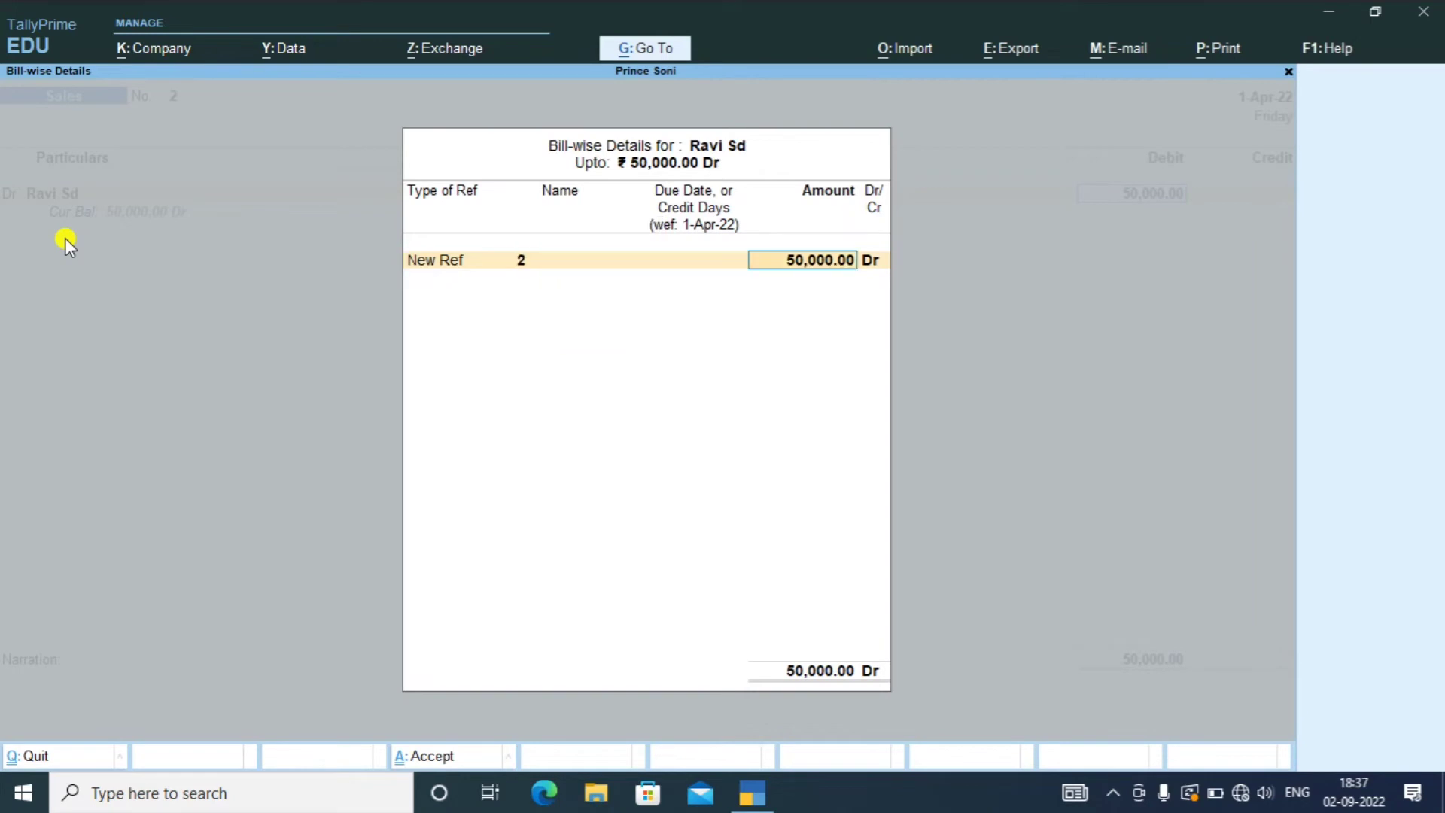
key("Return")
key("Return")
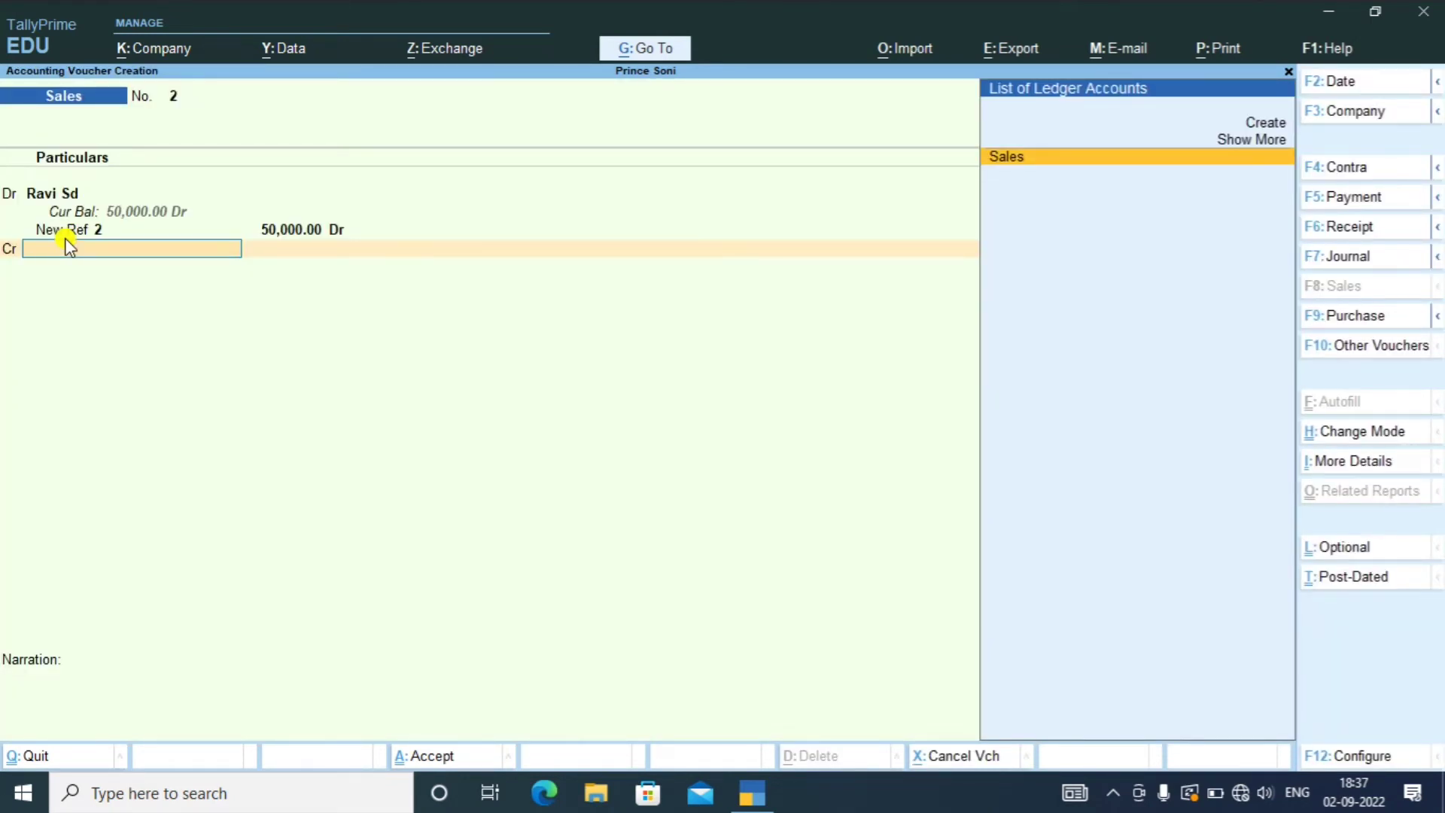
- Credit the Sales ledger with 50,000 and save the sales voucher with no narration
key("Return")
key("Return")
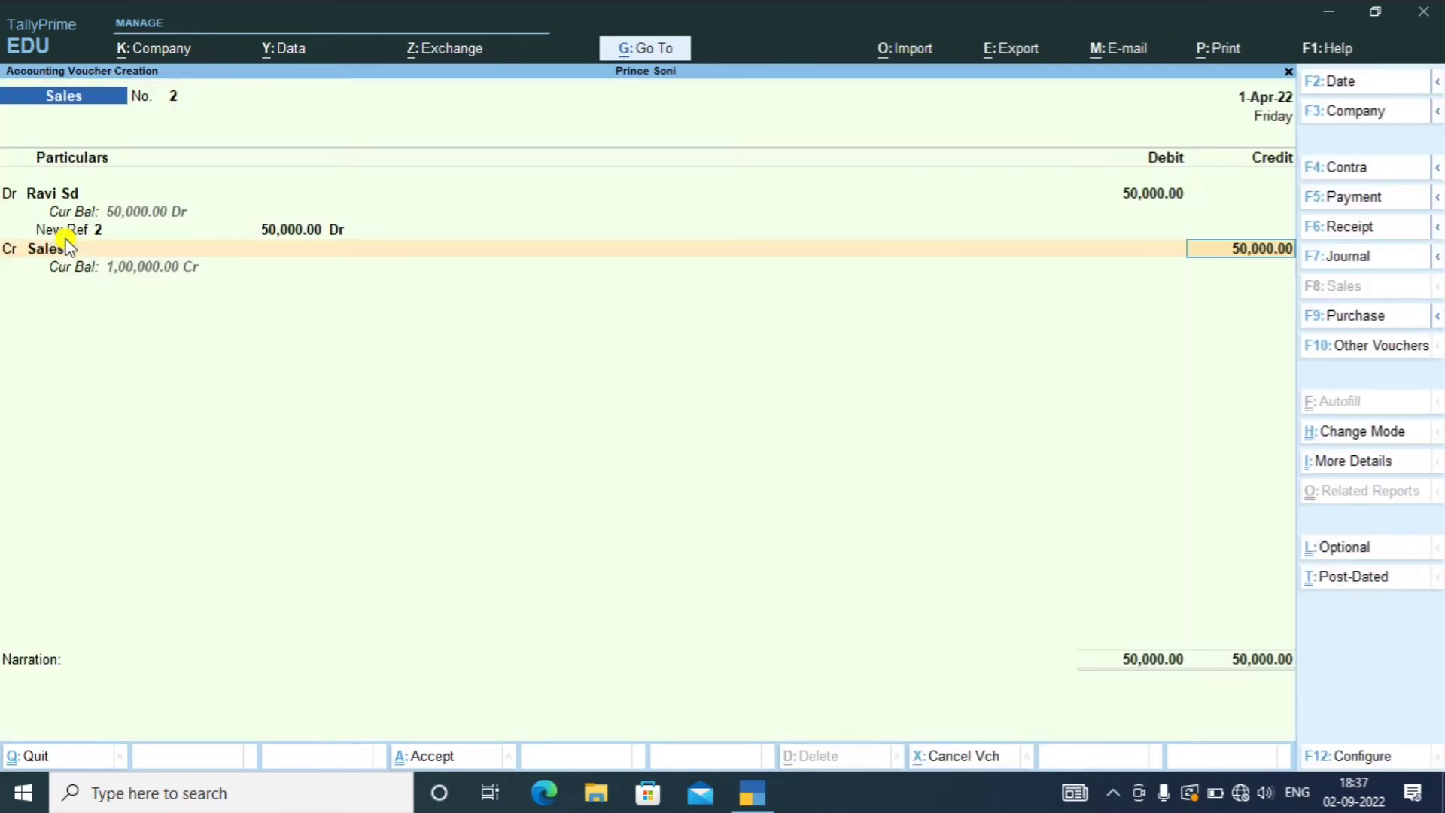
key("Return")
key("Return")
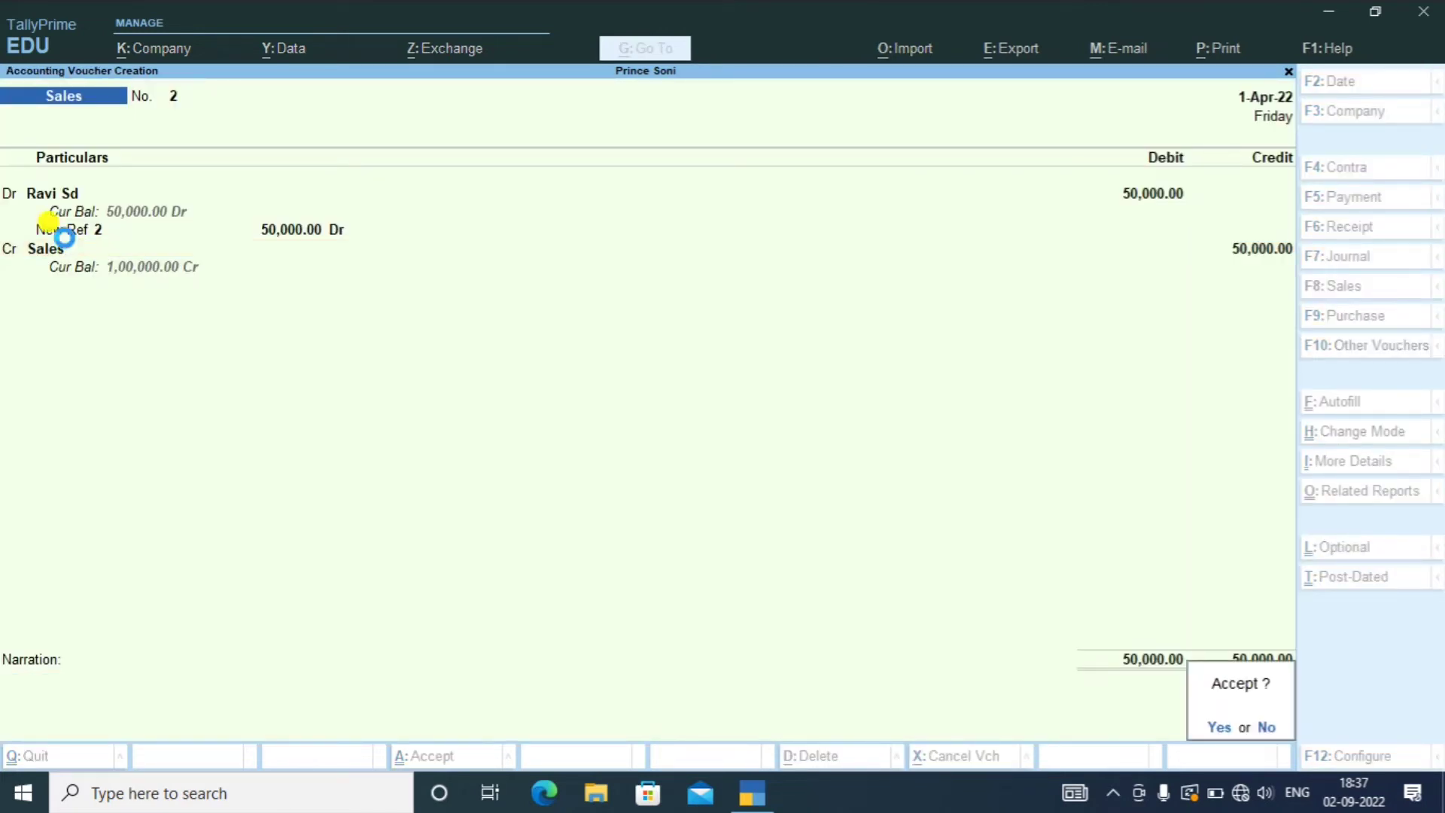
key("Return")
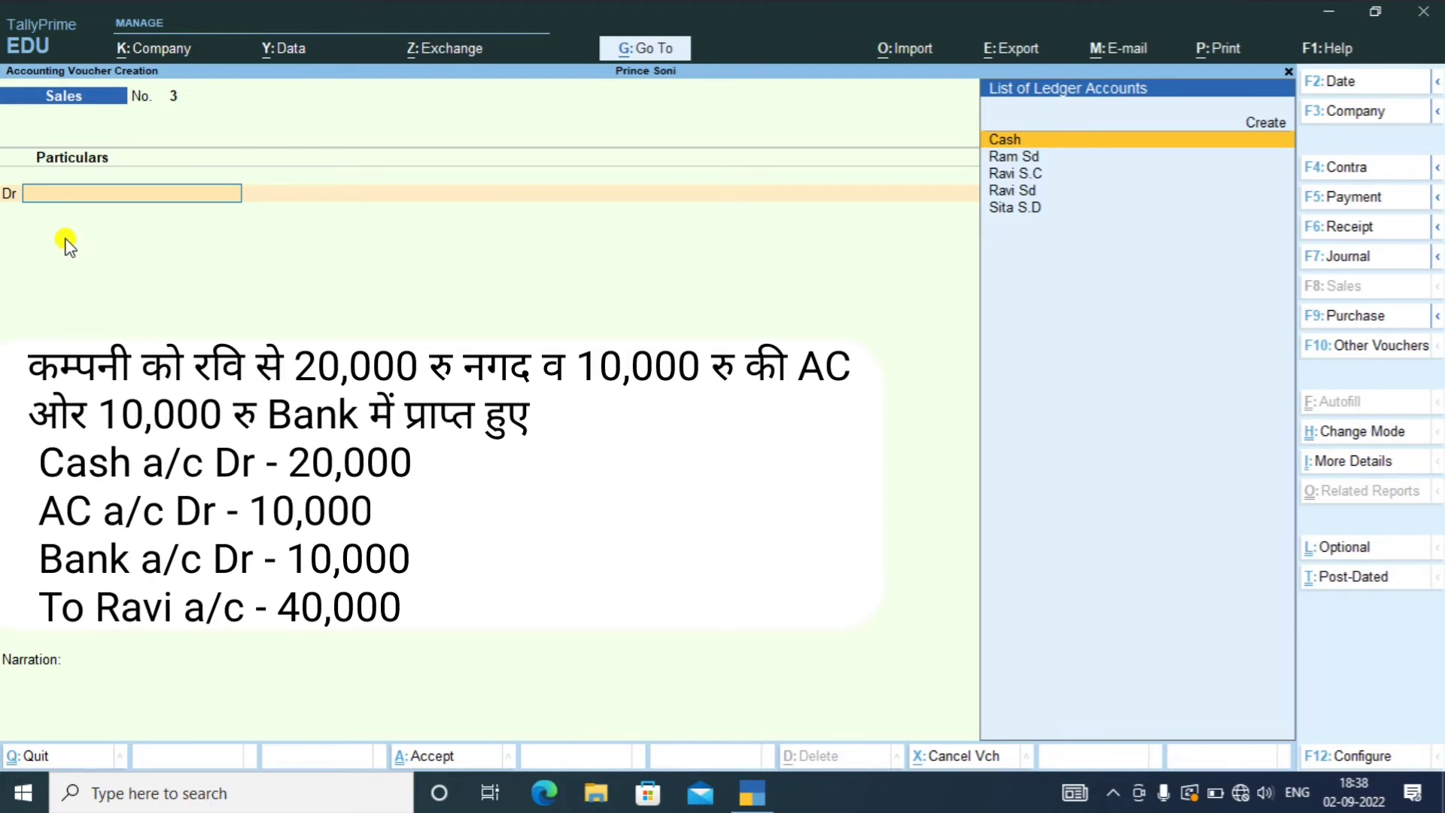
- Start a Receipt voucher and choose the new customer's Sd ledger as the account to credit
key("F6")
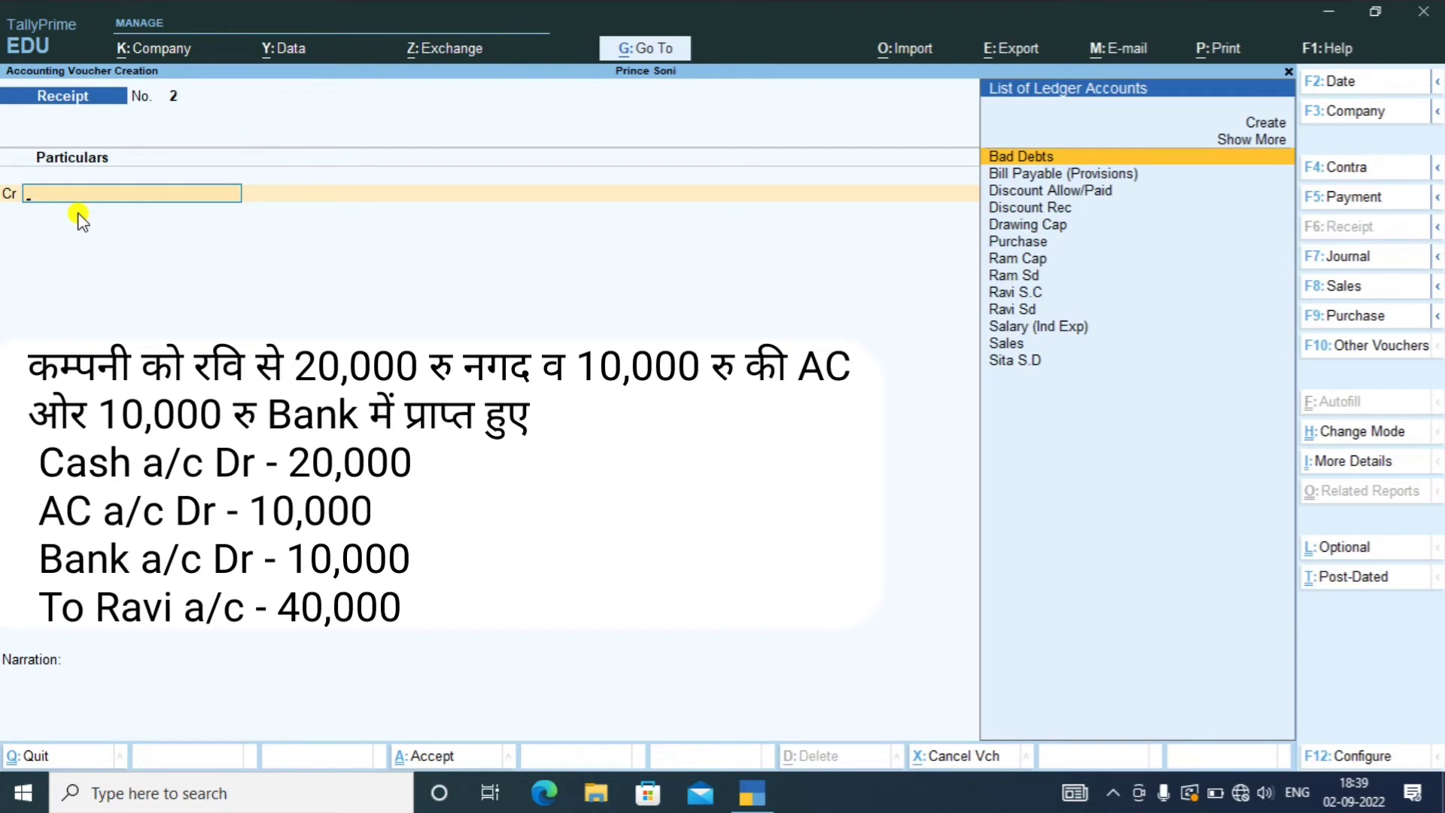
key("Down")
key("Down")
key("Down")
key("Down")
key("Down")
key("Down")
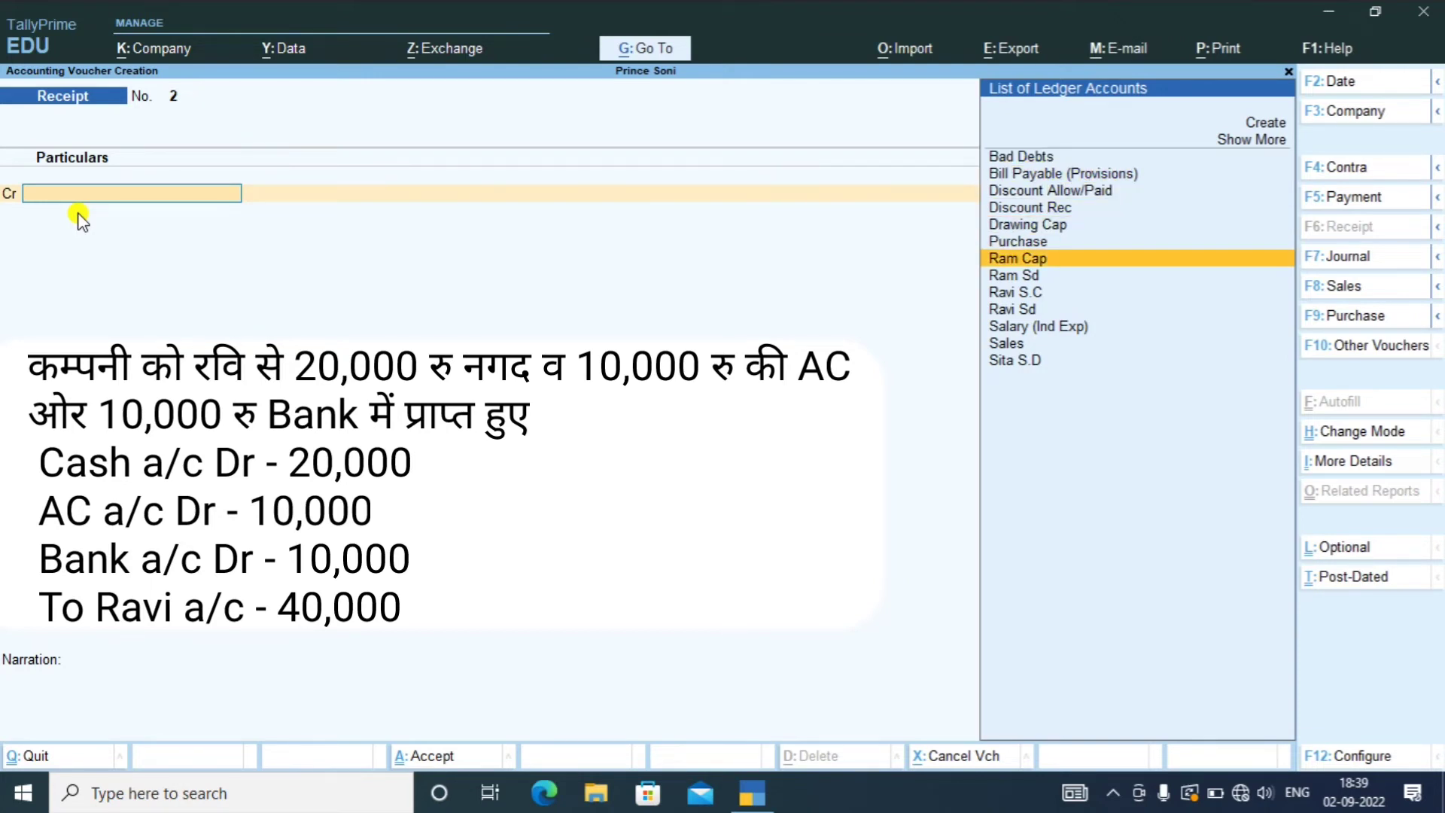
key("Down")
key("Down")
key("Down")
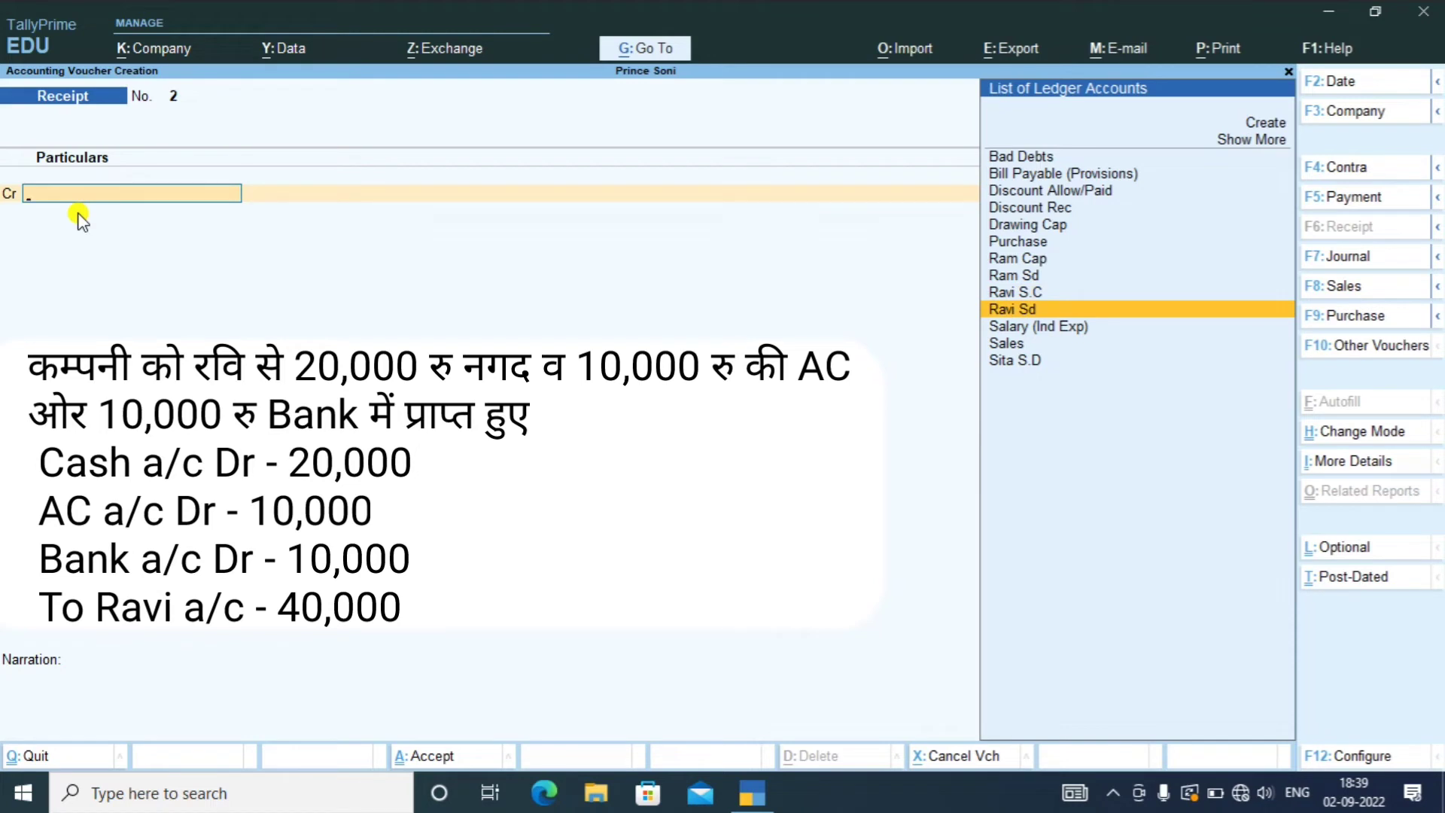
key("Return")
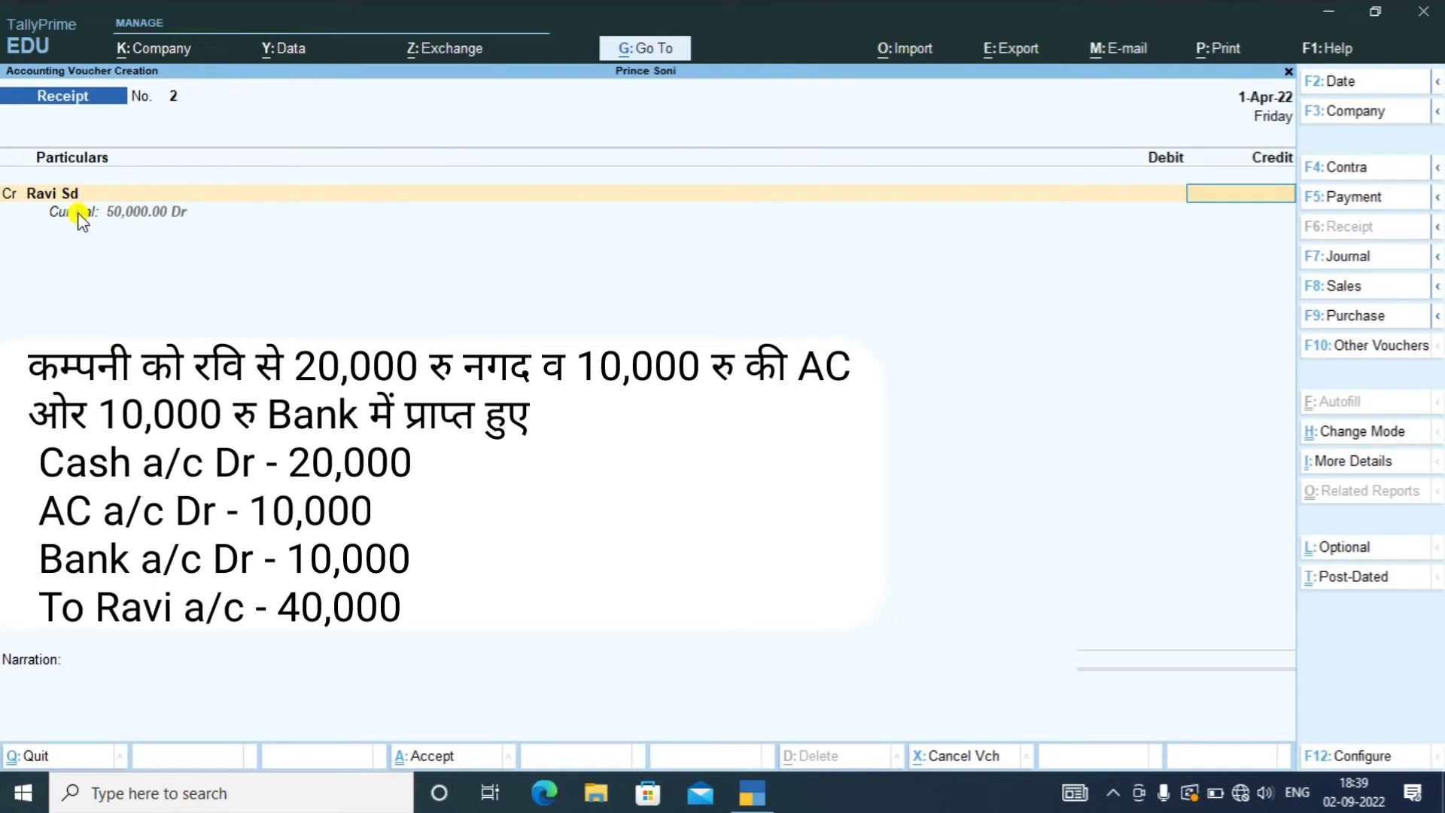
- Credit the customer 40,000 and allocate it as Agst Ref to pending bill 2
type("40000")
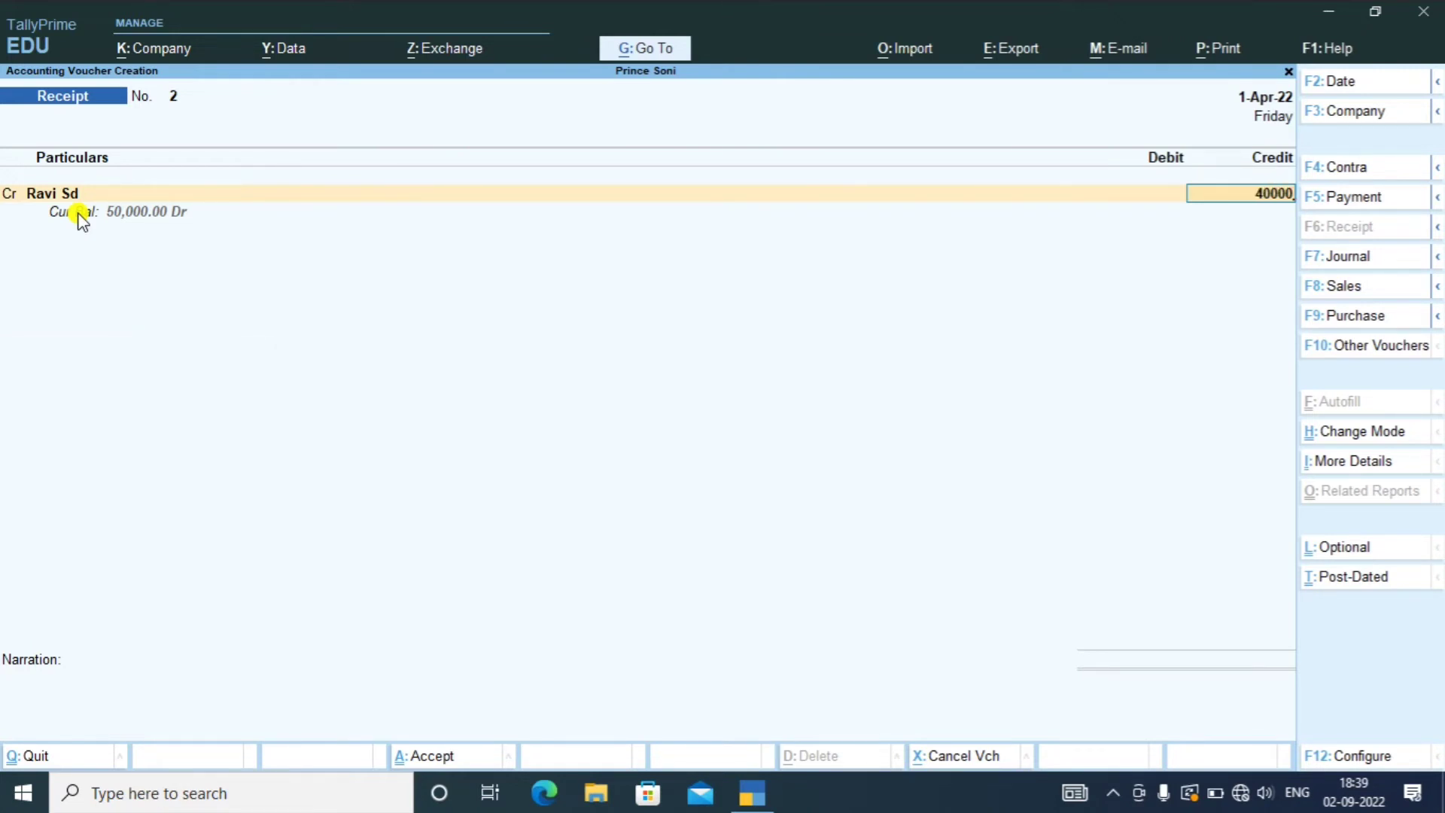
key("Return")
key("Return")
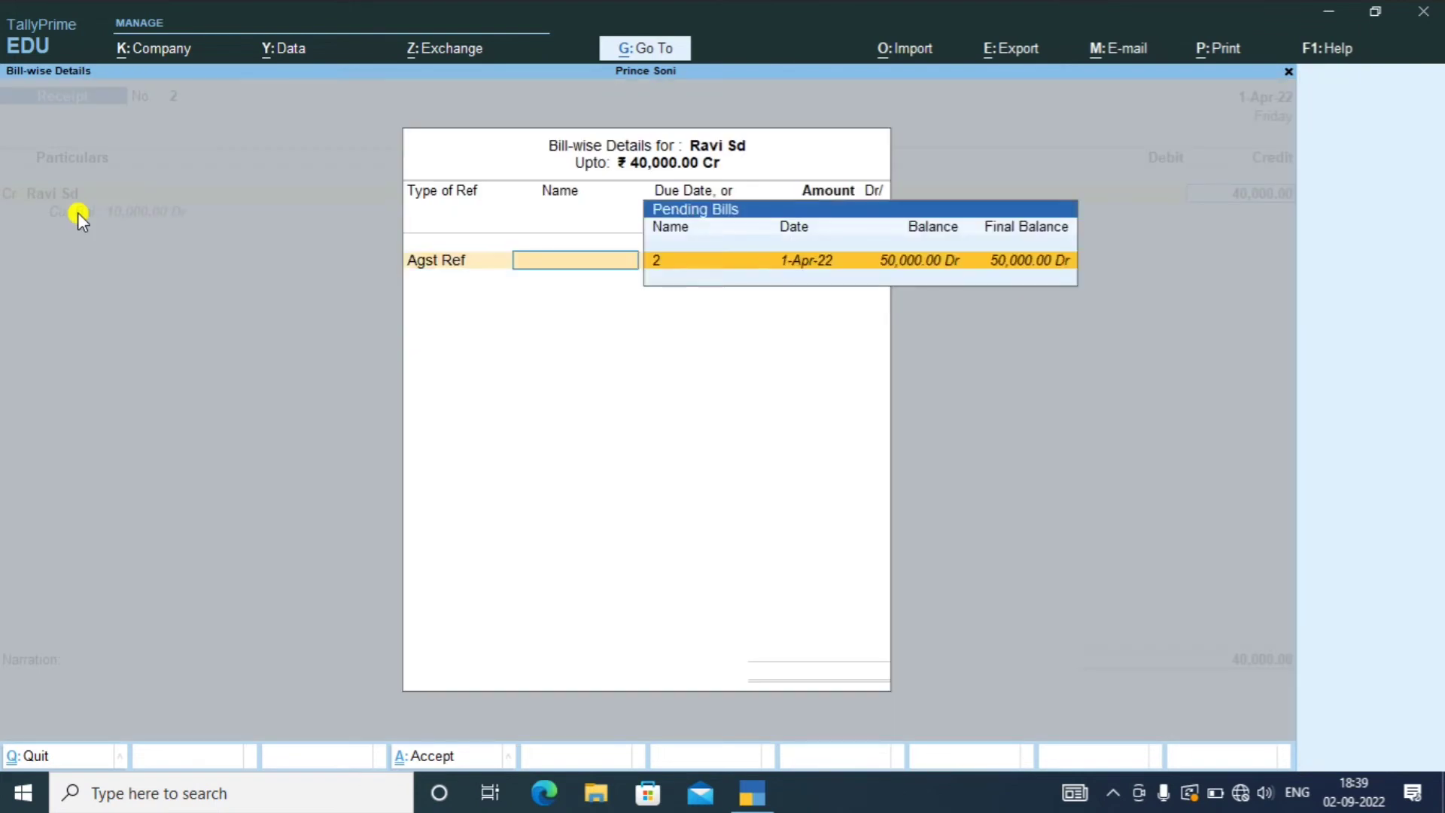
key("Return")
key("Return")
key("Return")
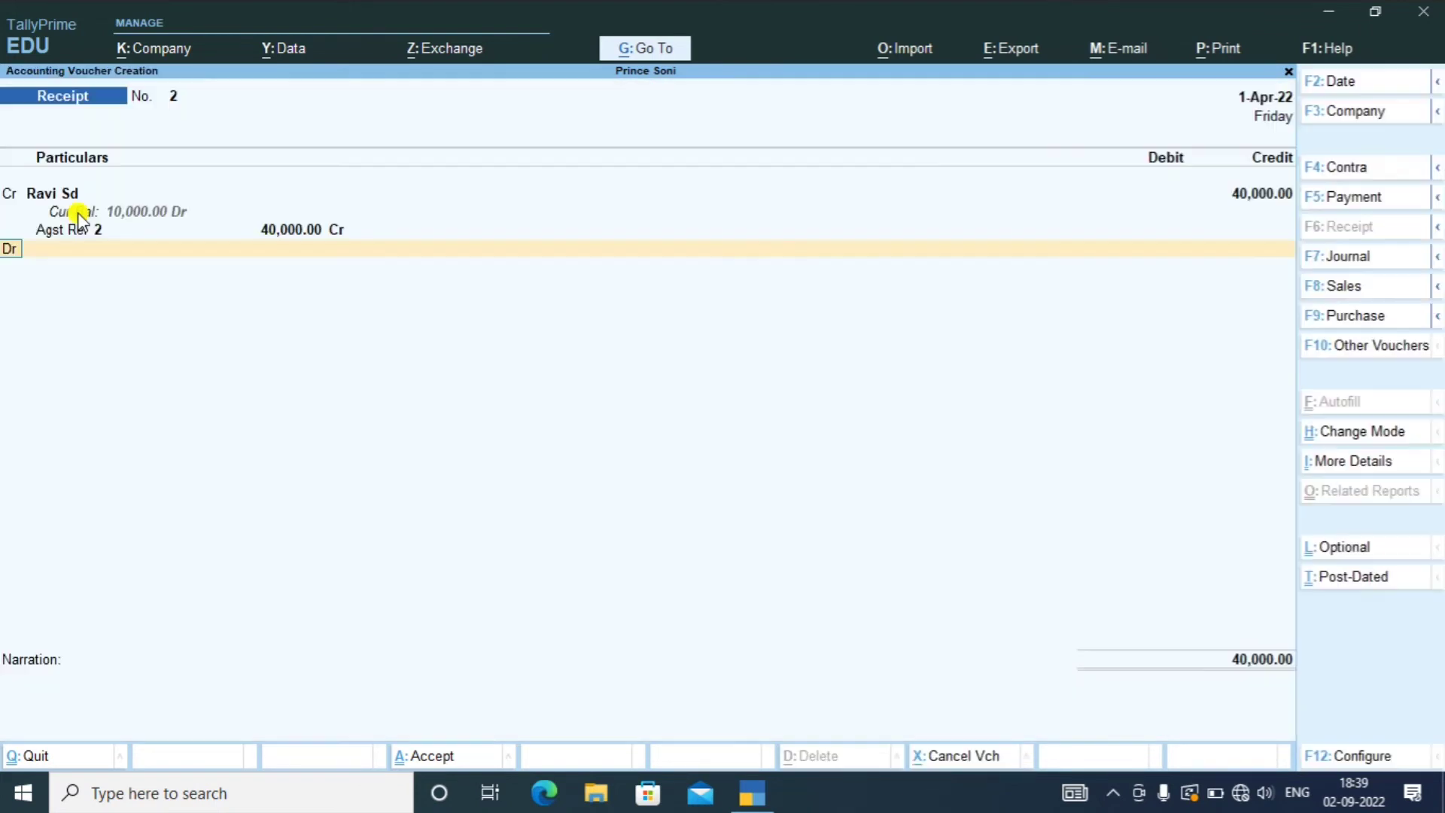
- Add a debit line for the Cash ledger with an amount of 20,000
key("Return")
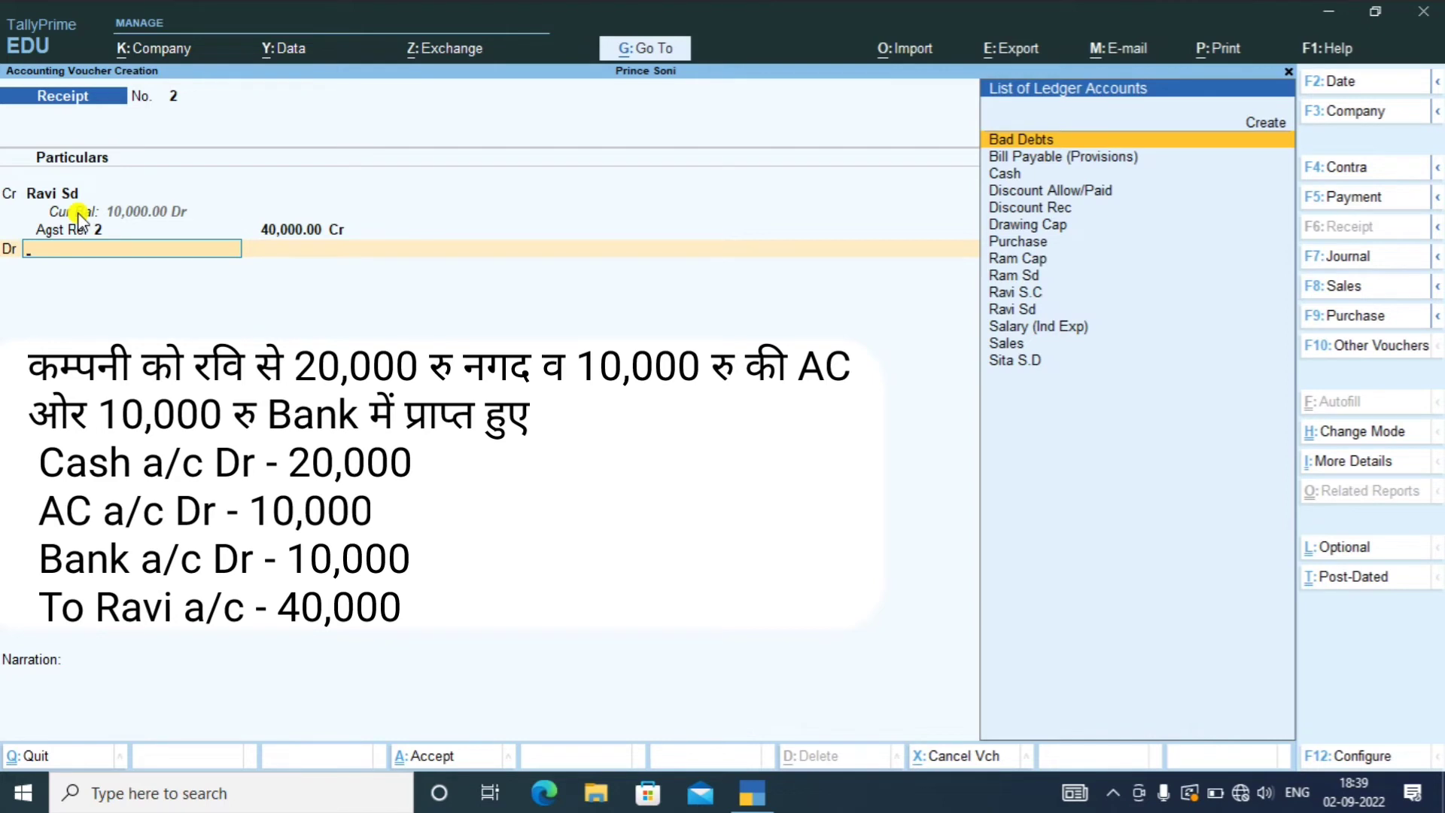
key("Down")
key("Down")
key("Return")
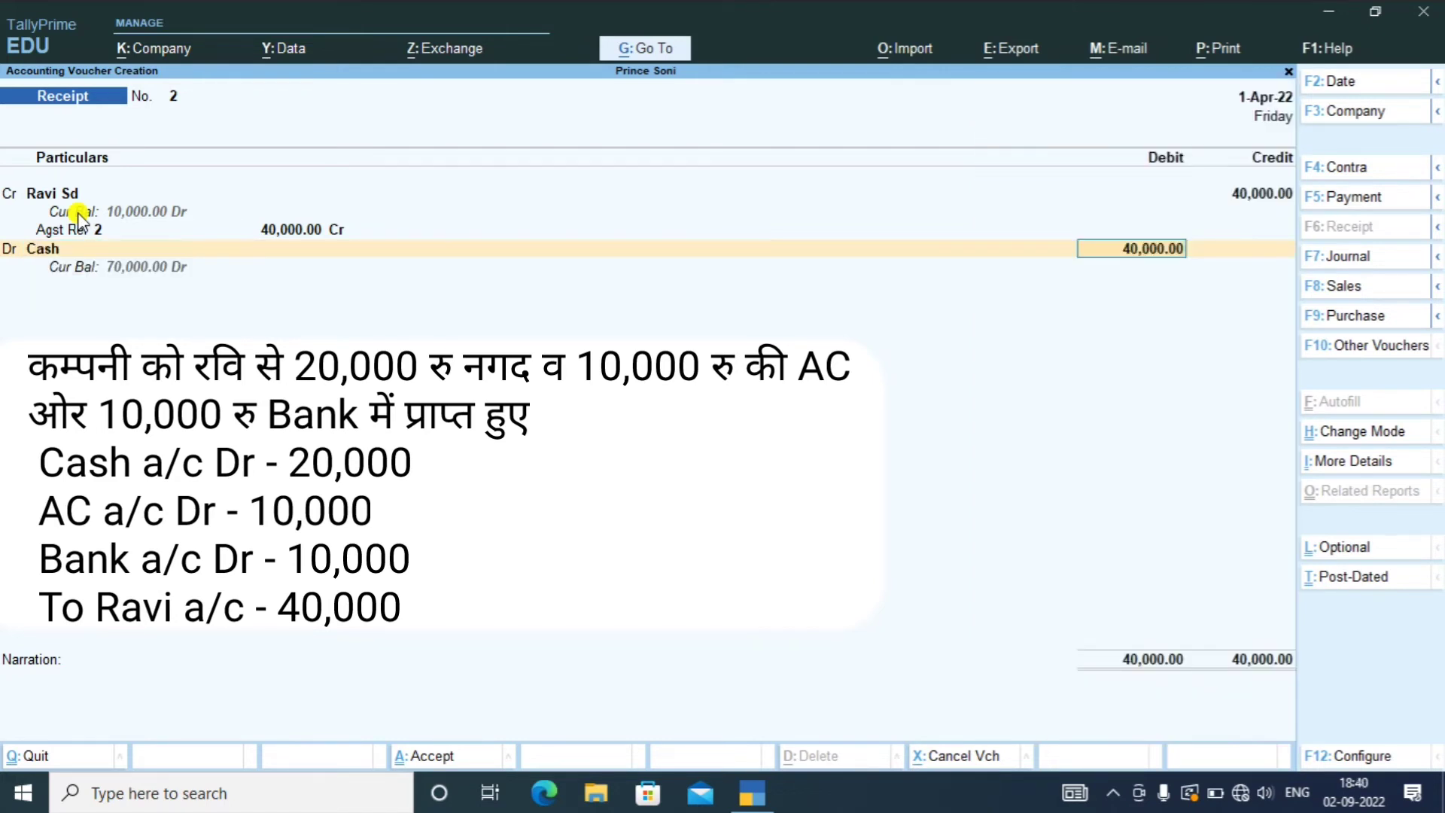
type("20000")
key("Return")
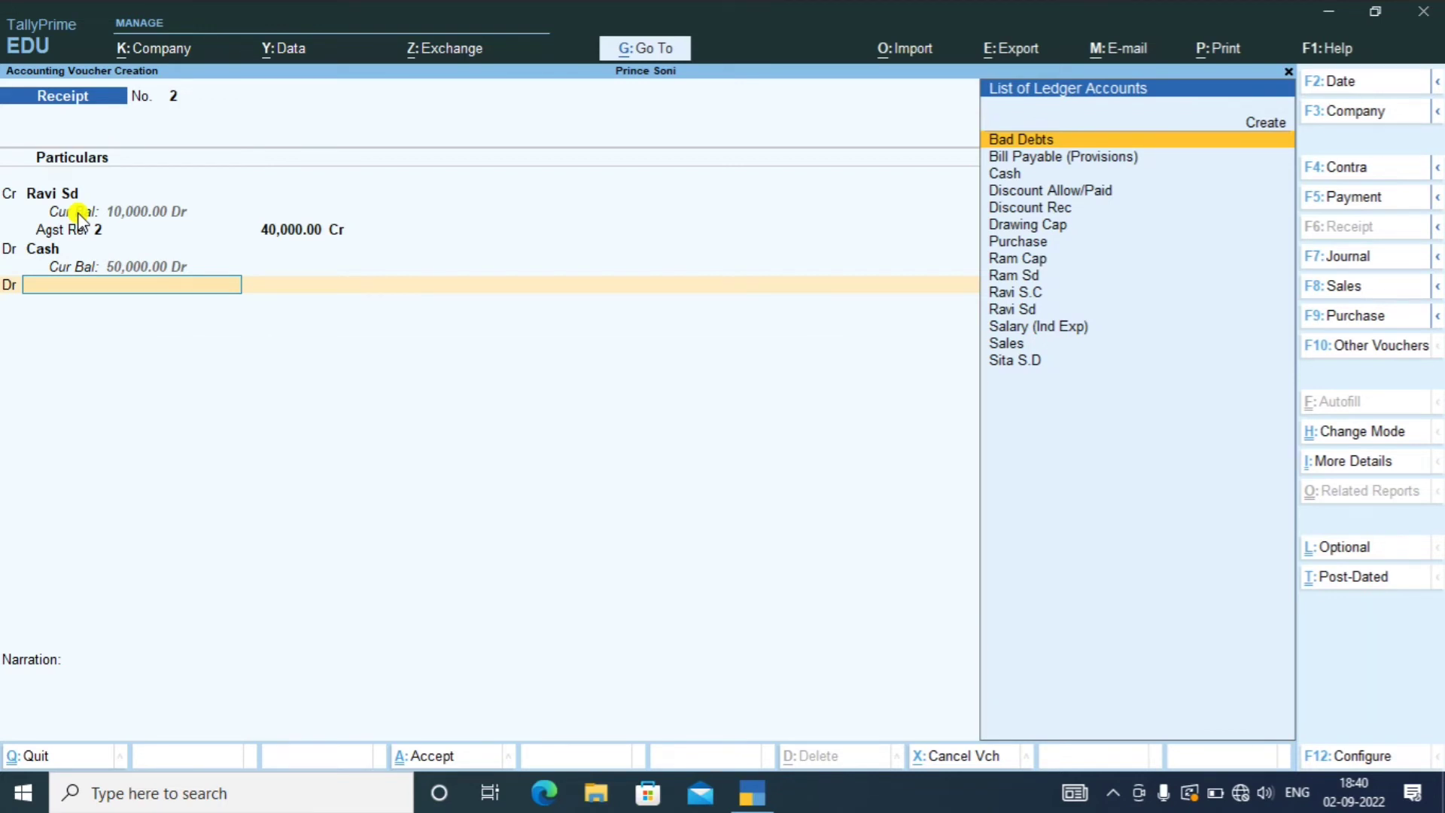
- Create an Ac ledger under Fixed Assets with default mailing details and debit it 10,000 in the receipt
key("ctrl")
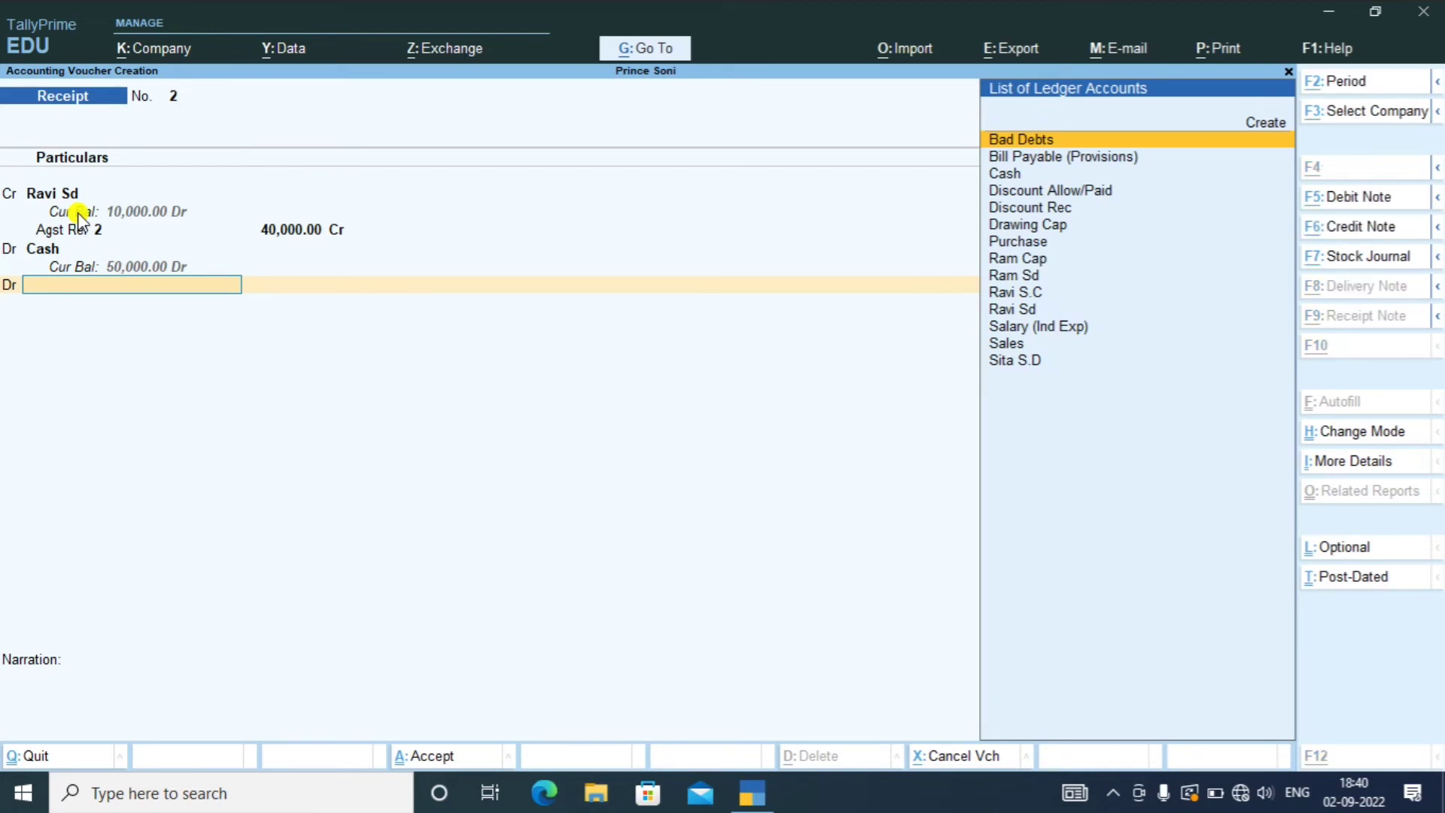
key("alt+c")
type("A")
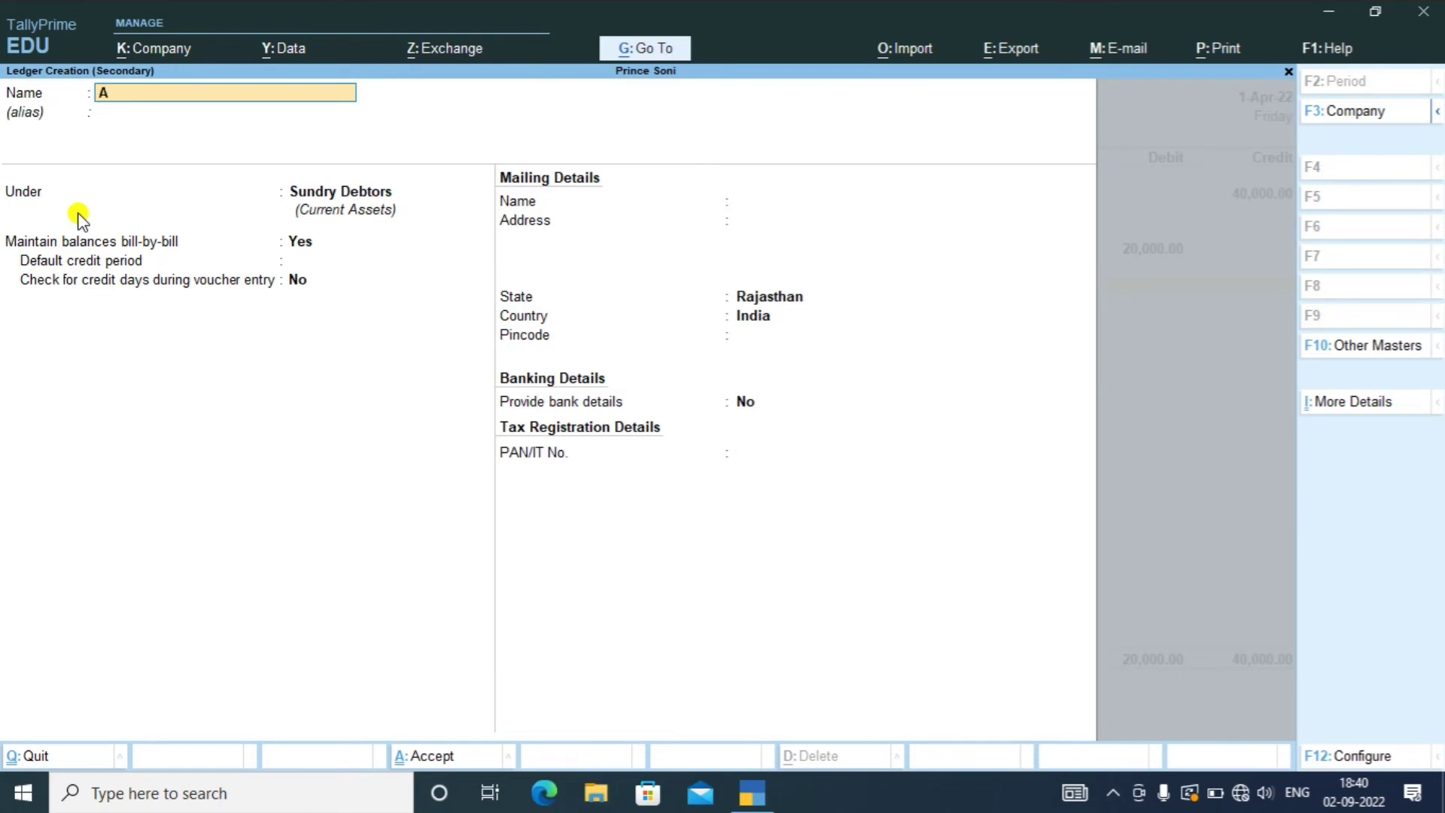
type("c")
key("Return")
type("Fi")
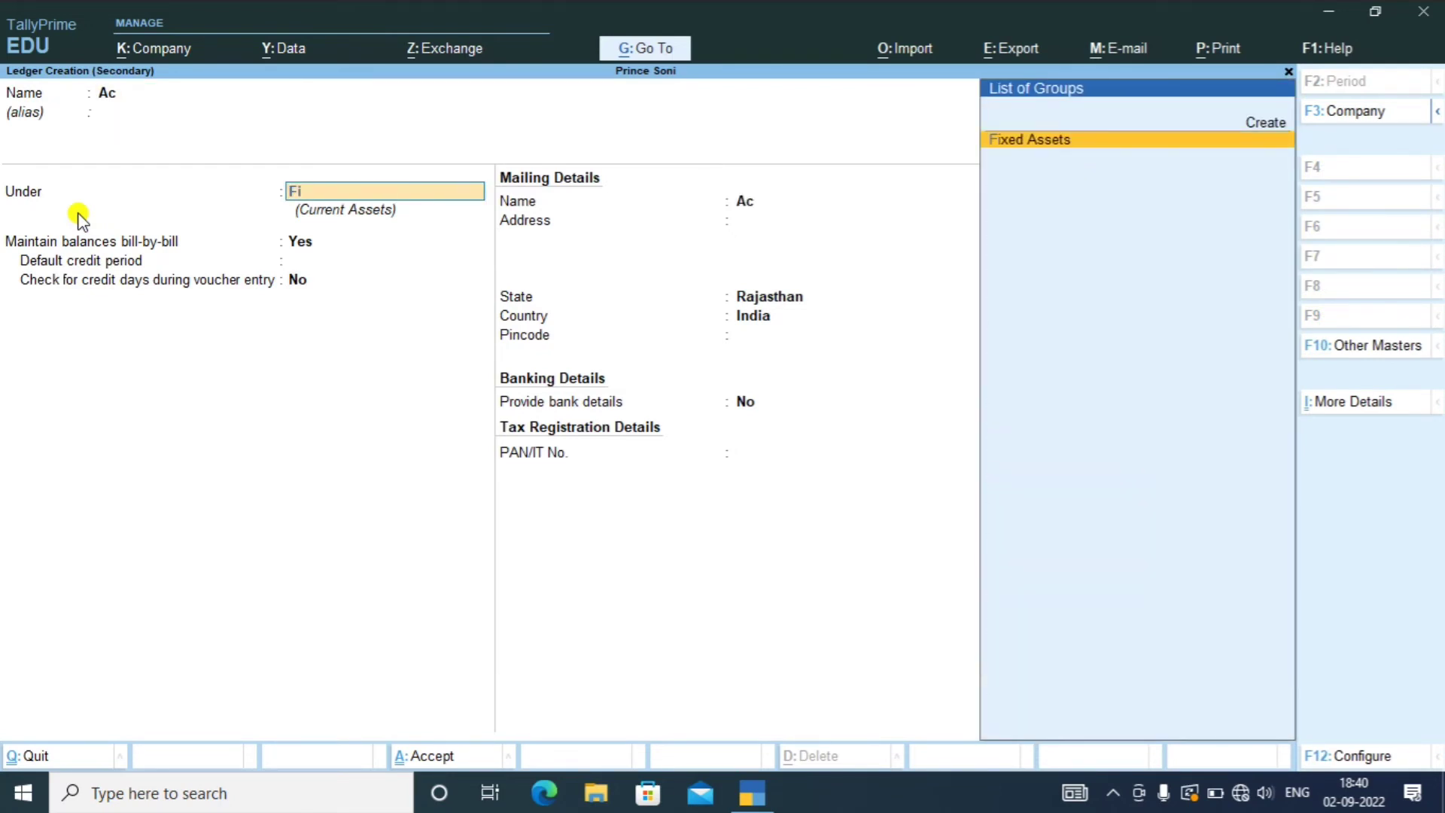
type("x")
key("Return")
key("Return")
key("Return")
key("Return")
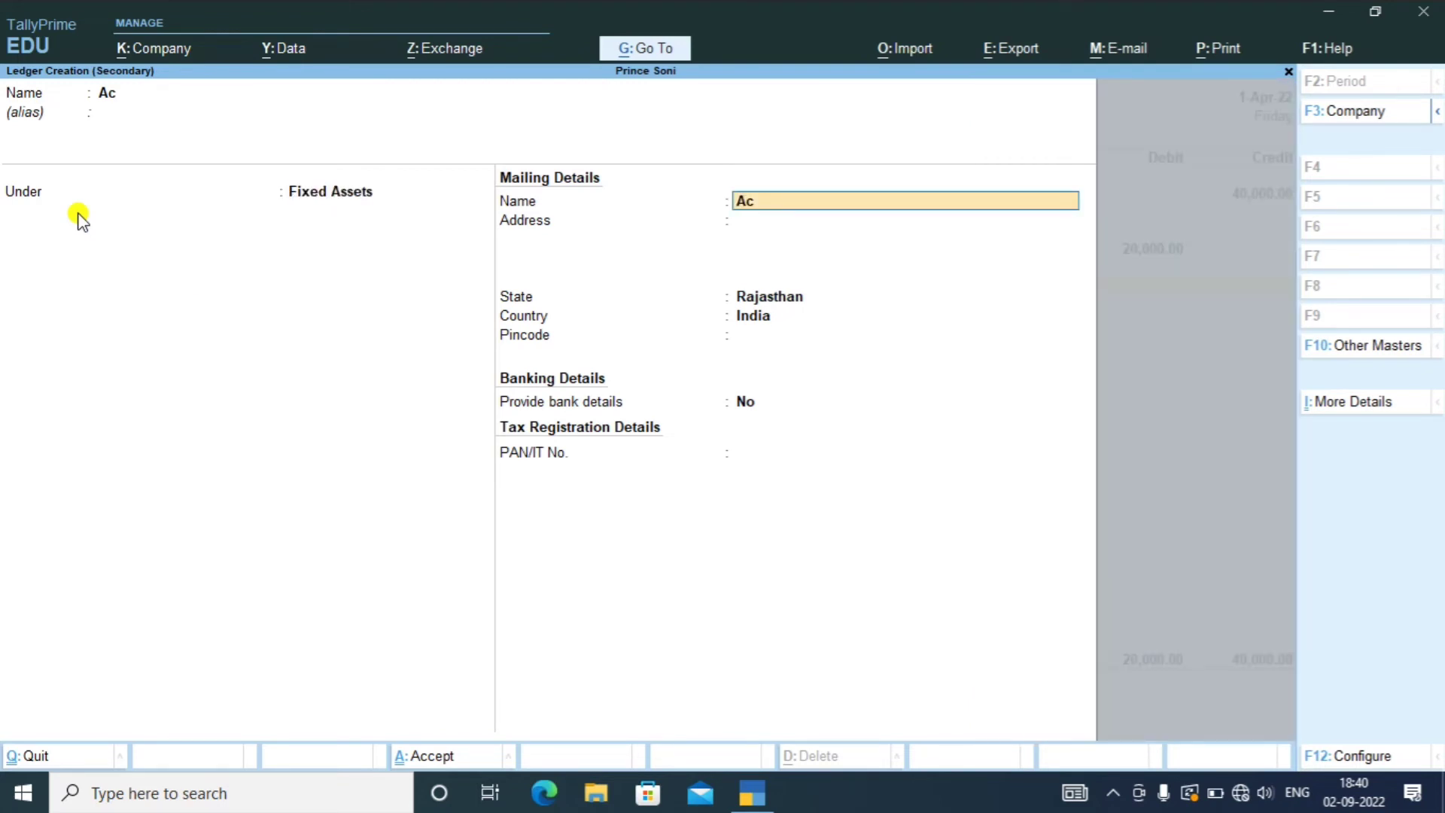
key("Return")
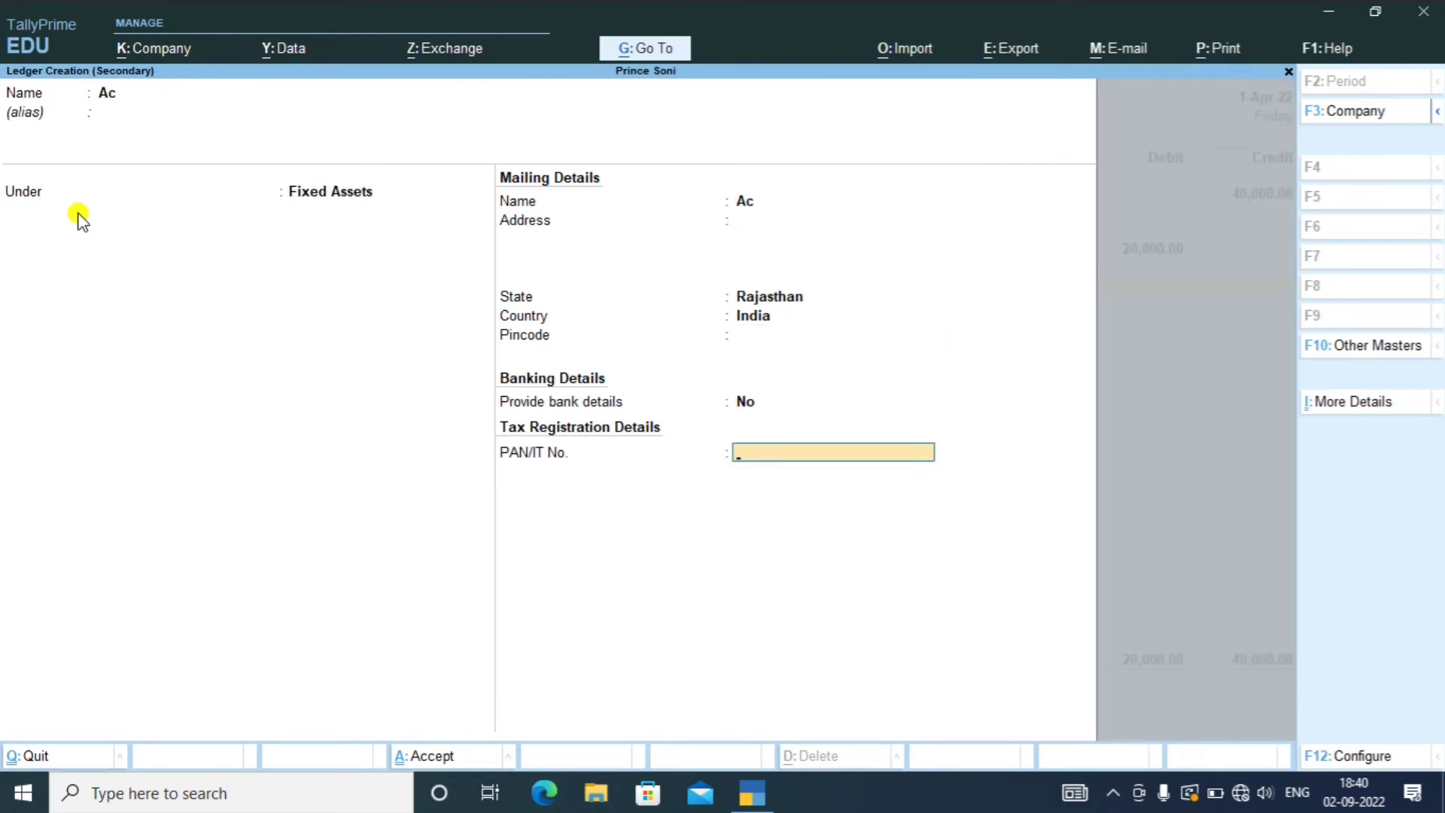
key("Return")
key("Return")
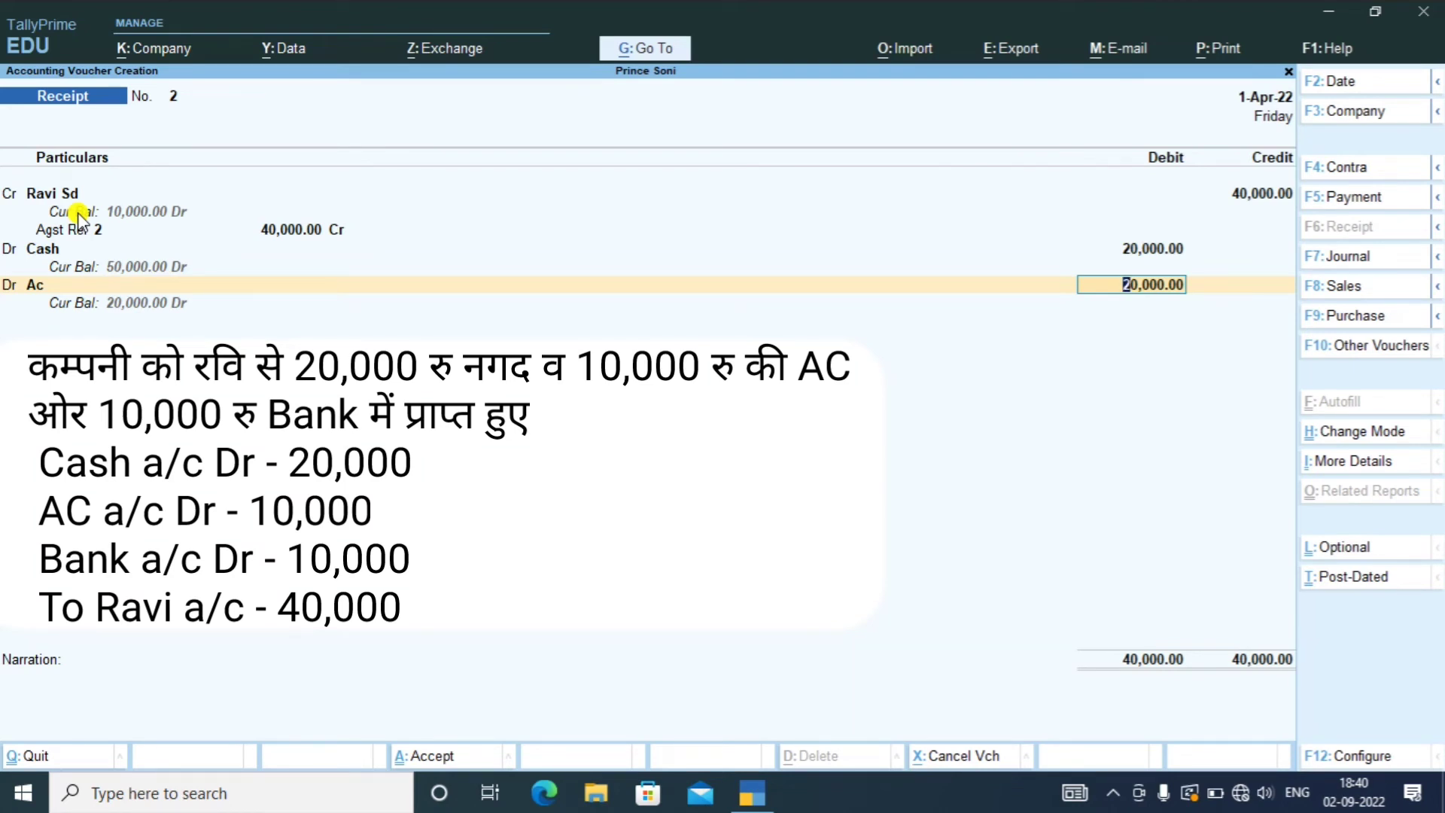
type("10000")
key("Return")
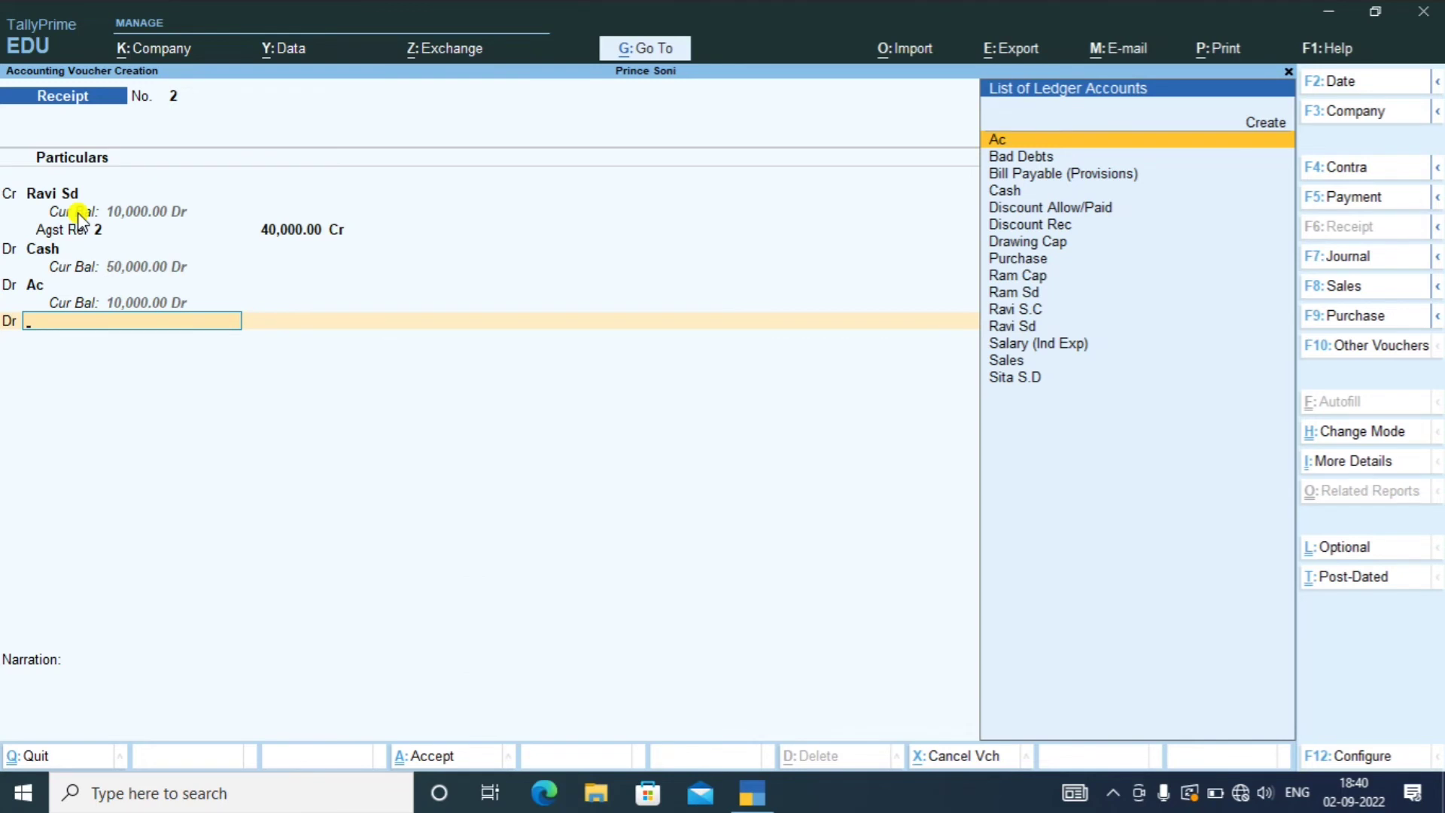
- Create a ledger named Bank under Bank Accounts for the receipt's third debit line, keeping the default account details
key("ctrl")
key("alt+c")
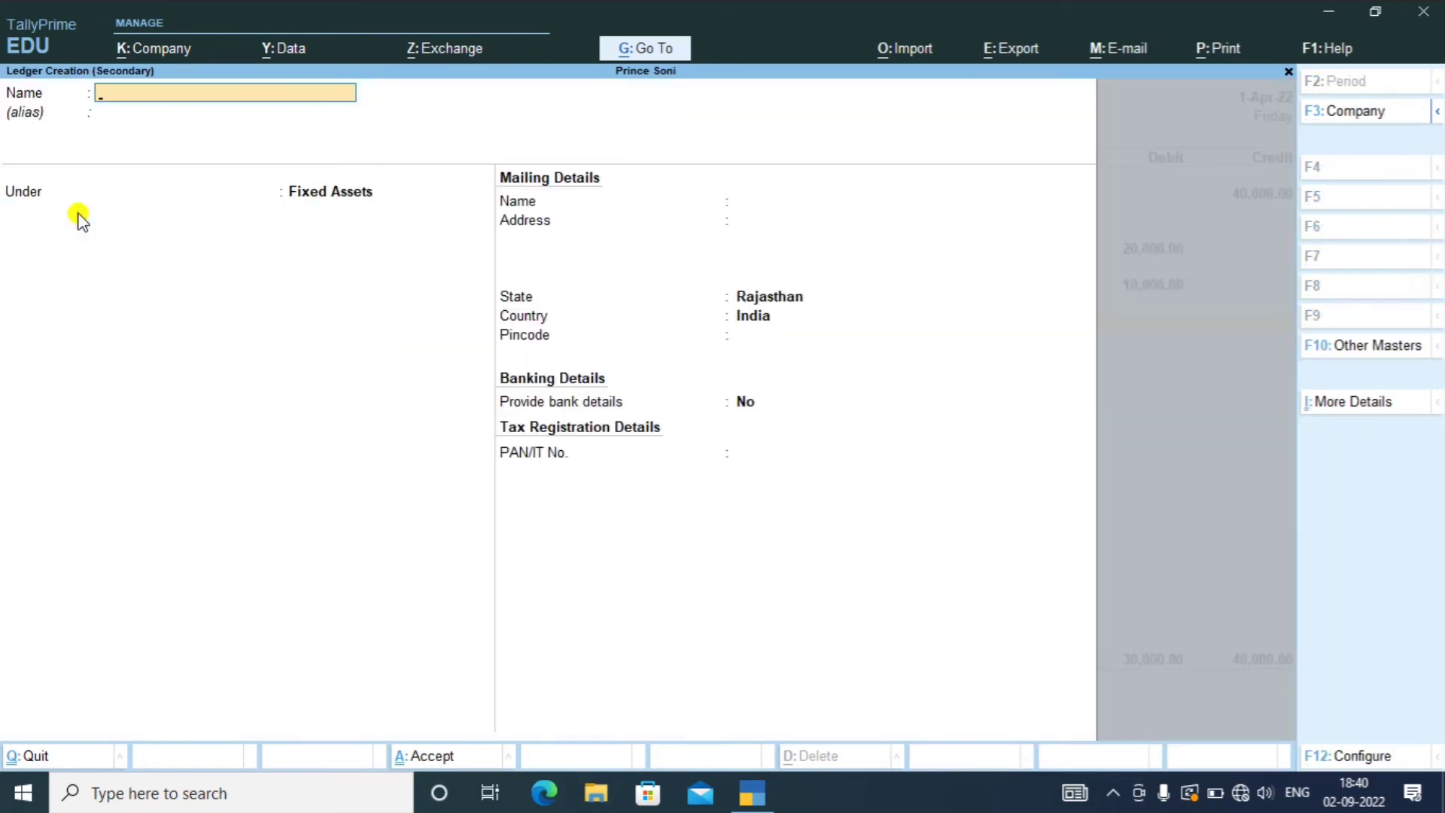
type("Bank")
key("Return")
key("Return")
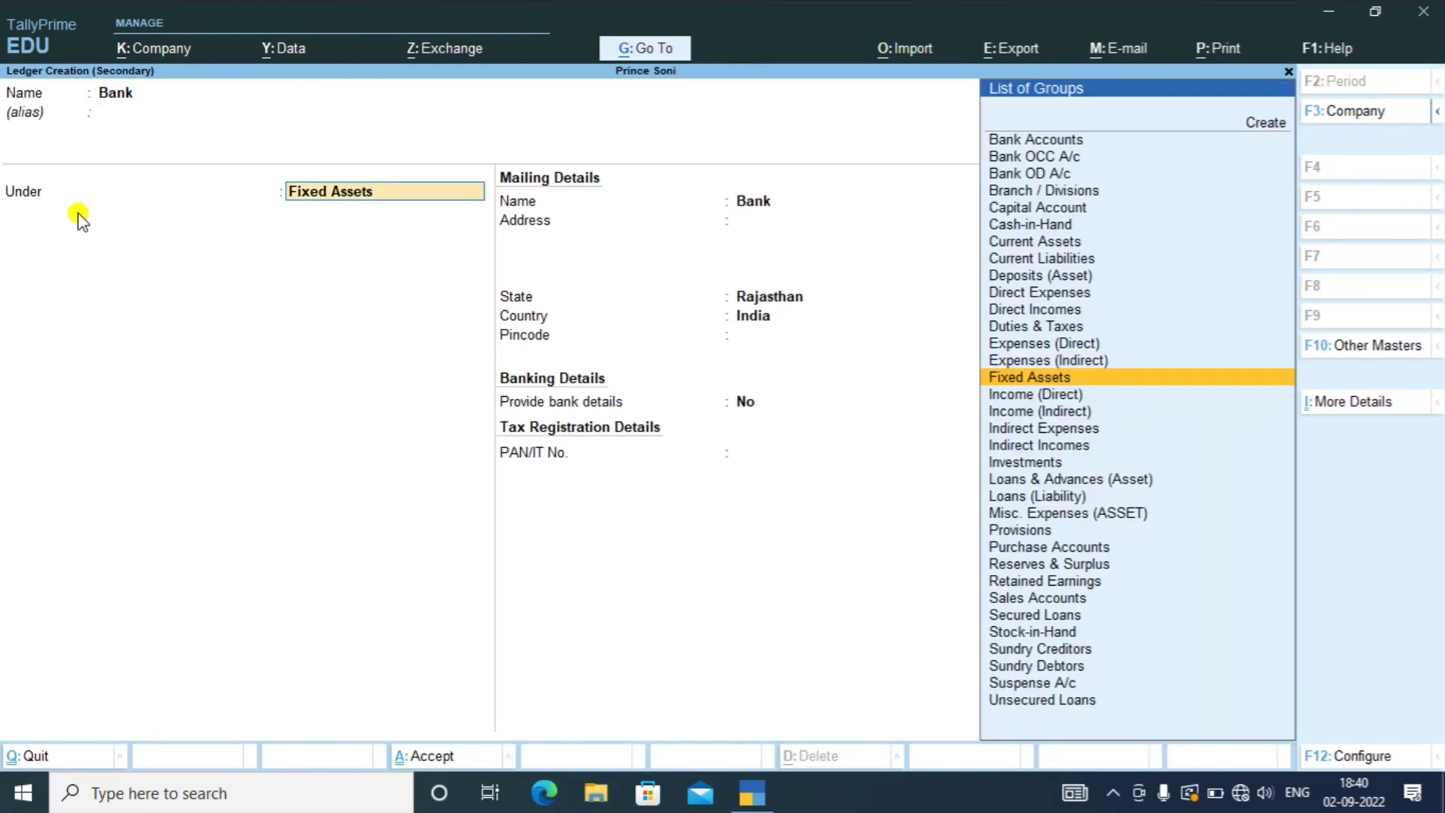
type("Ba")
type("nk")
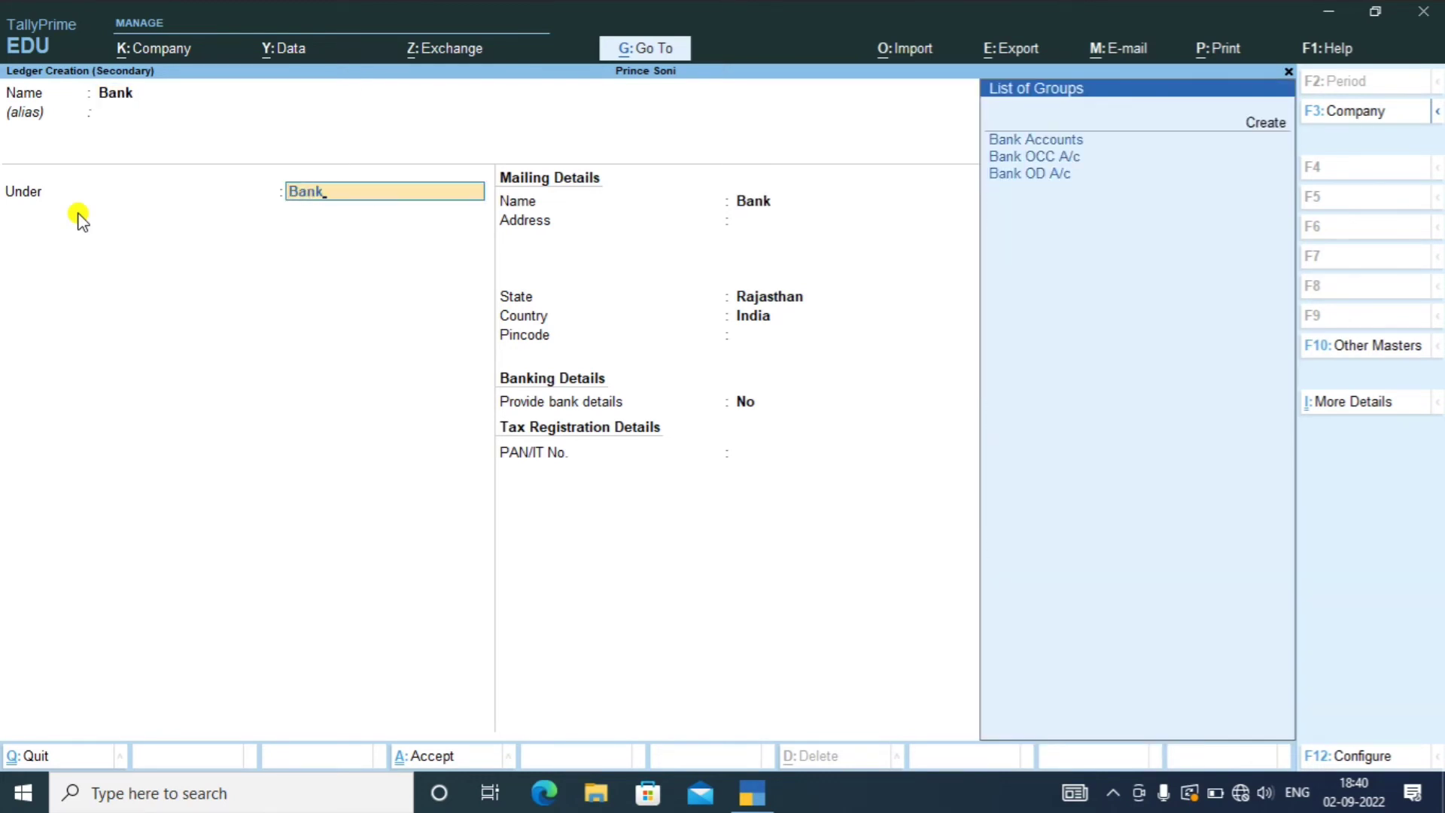
key("Return")
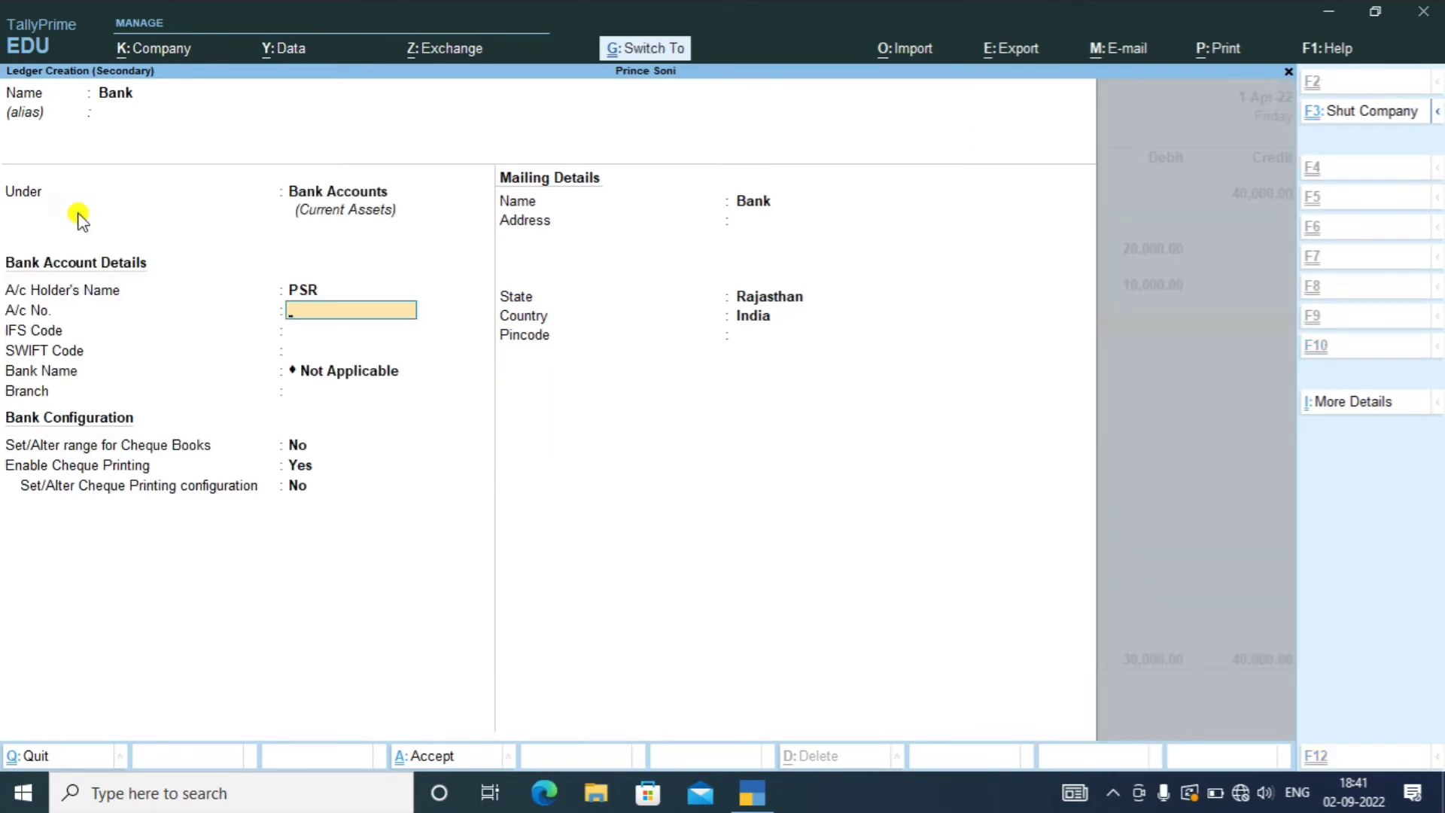
key("ctrl+a")
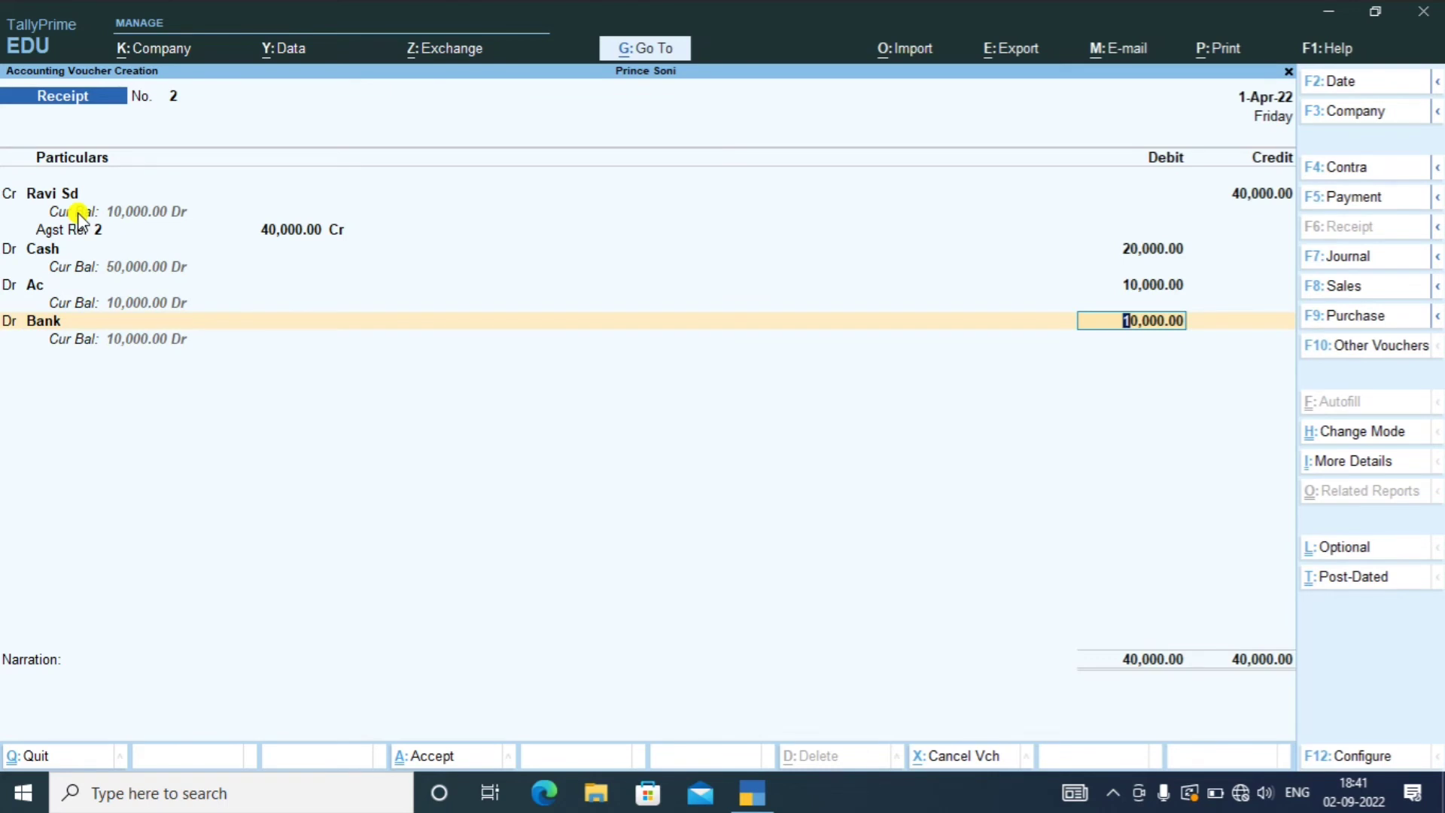
- Debit Bank 10,000 with a Cheque/DD allocation dated 1-Apr-22 and save the receipt without a narration
key("Return")
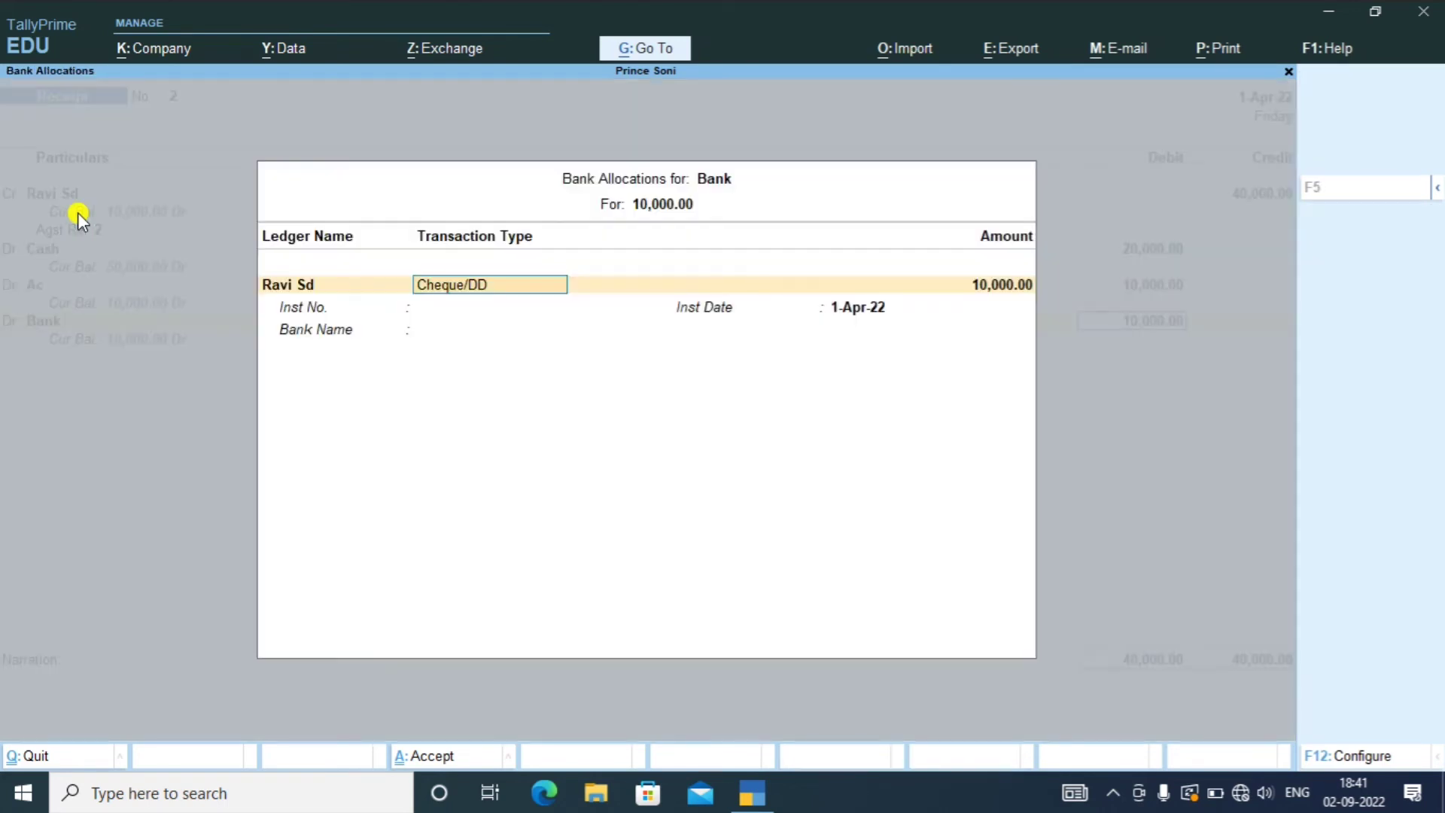
key("Return")
key("Return")
key("Return")
key("Return")
key("Return")
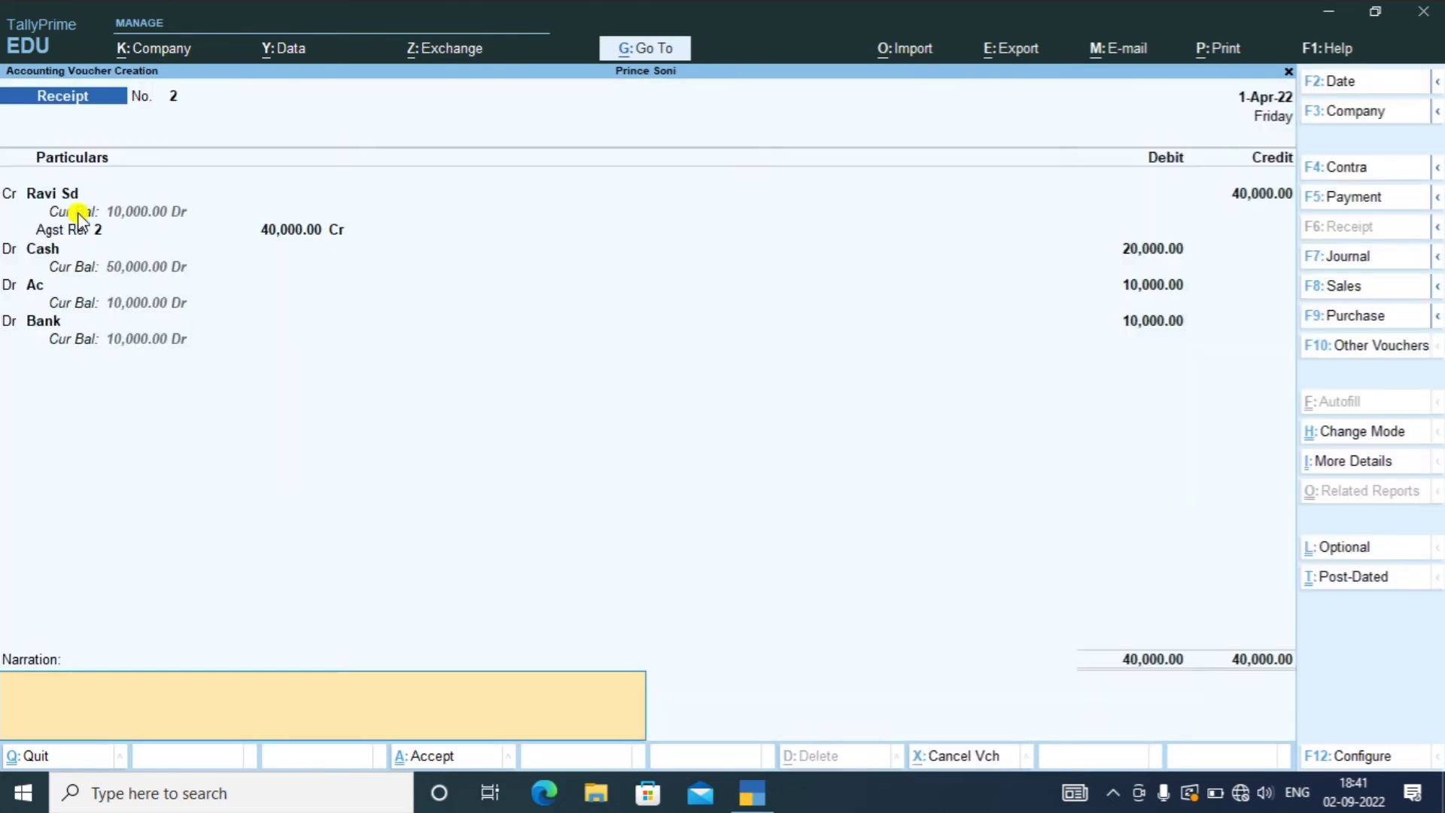
key("Return")
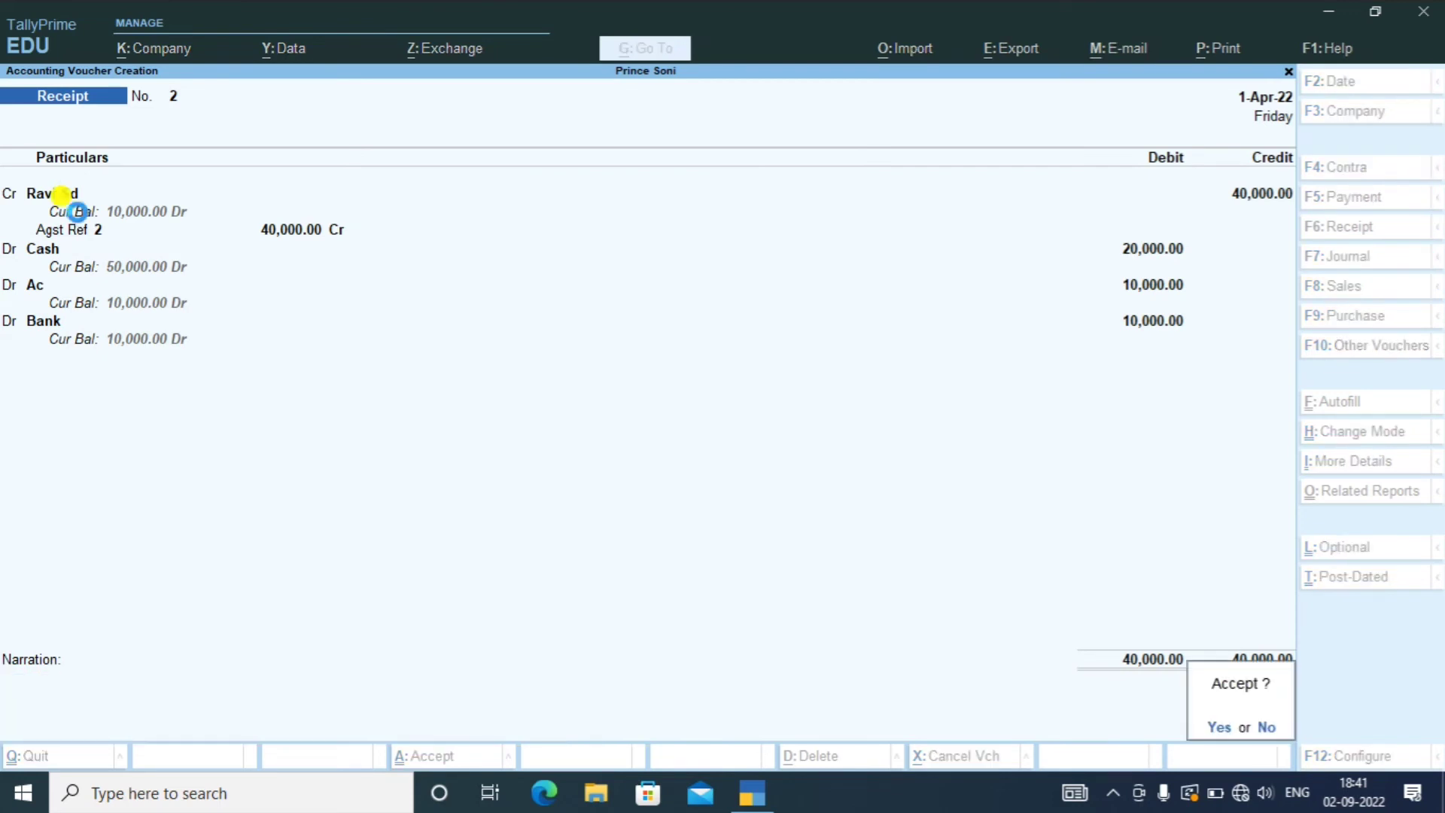
key("Return")
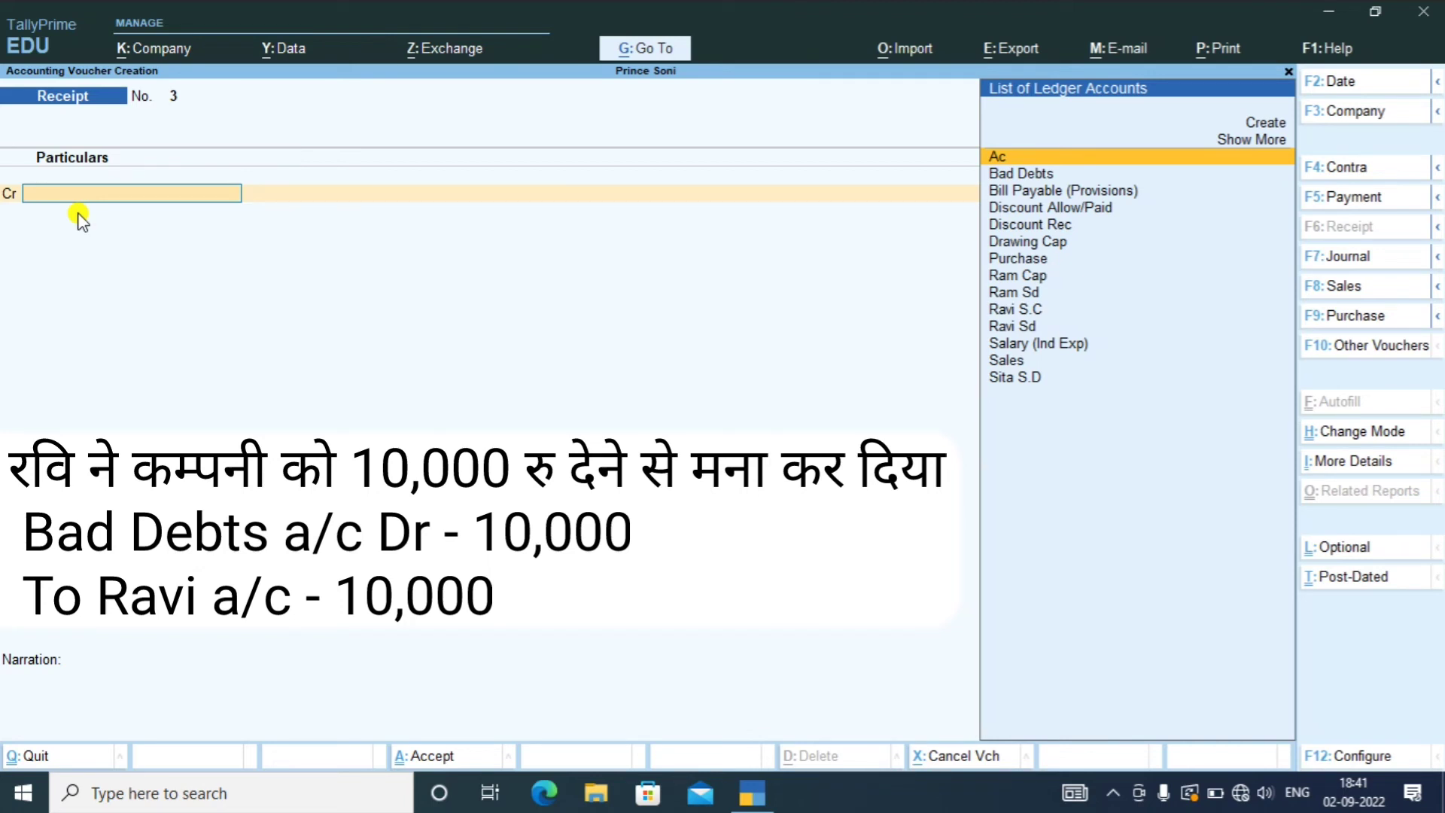
- Start a Journal voucher and debit the Bad Debts ledger 10,000
key("F7")
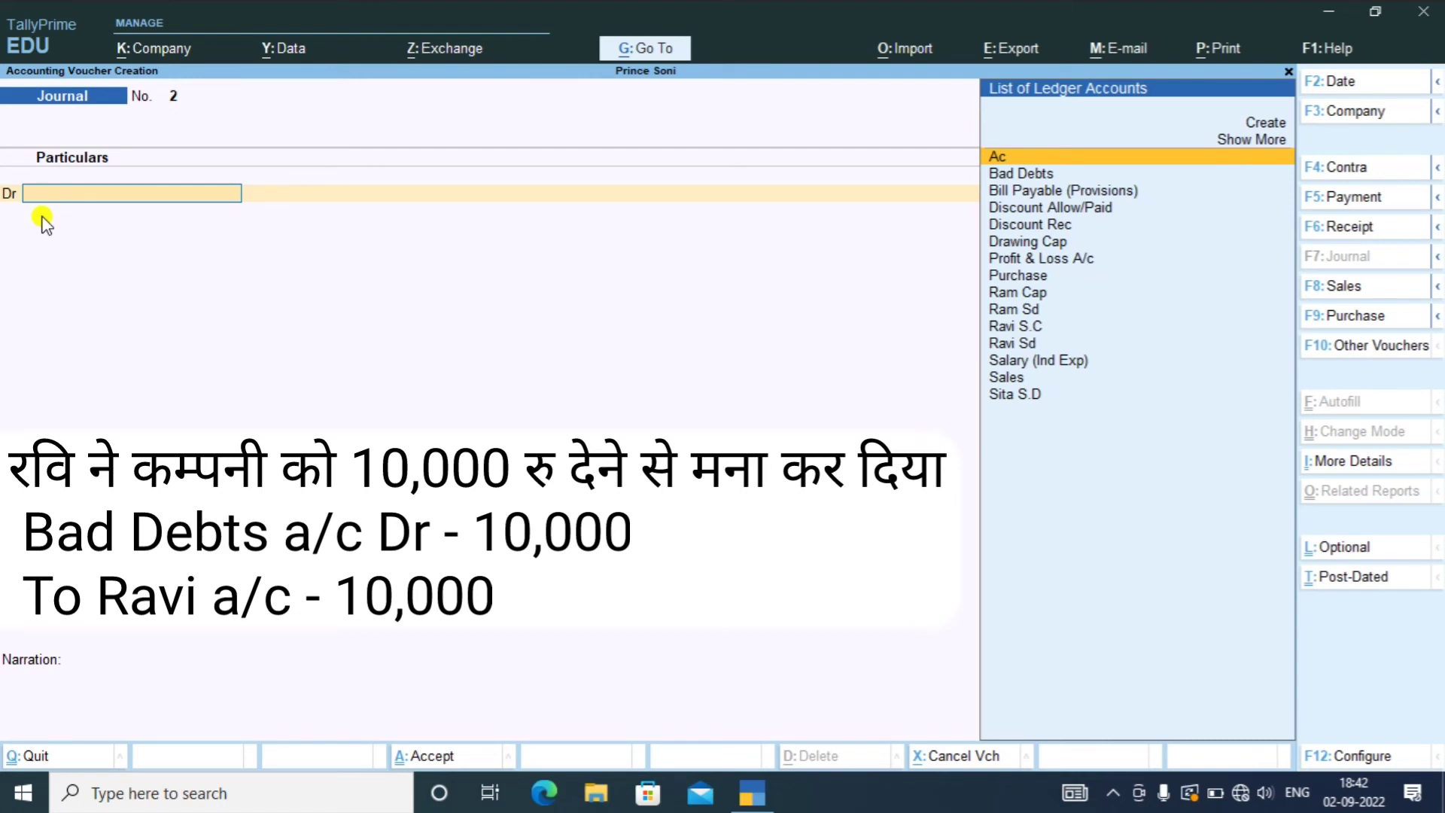
key("Down")
key("Down")
key("Down")
key("Down")
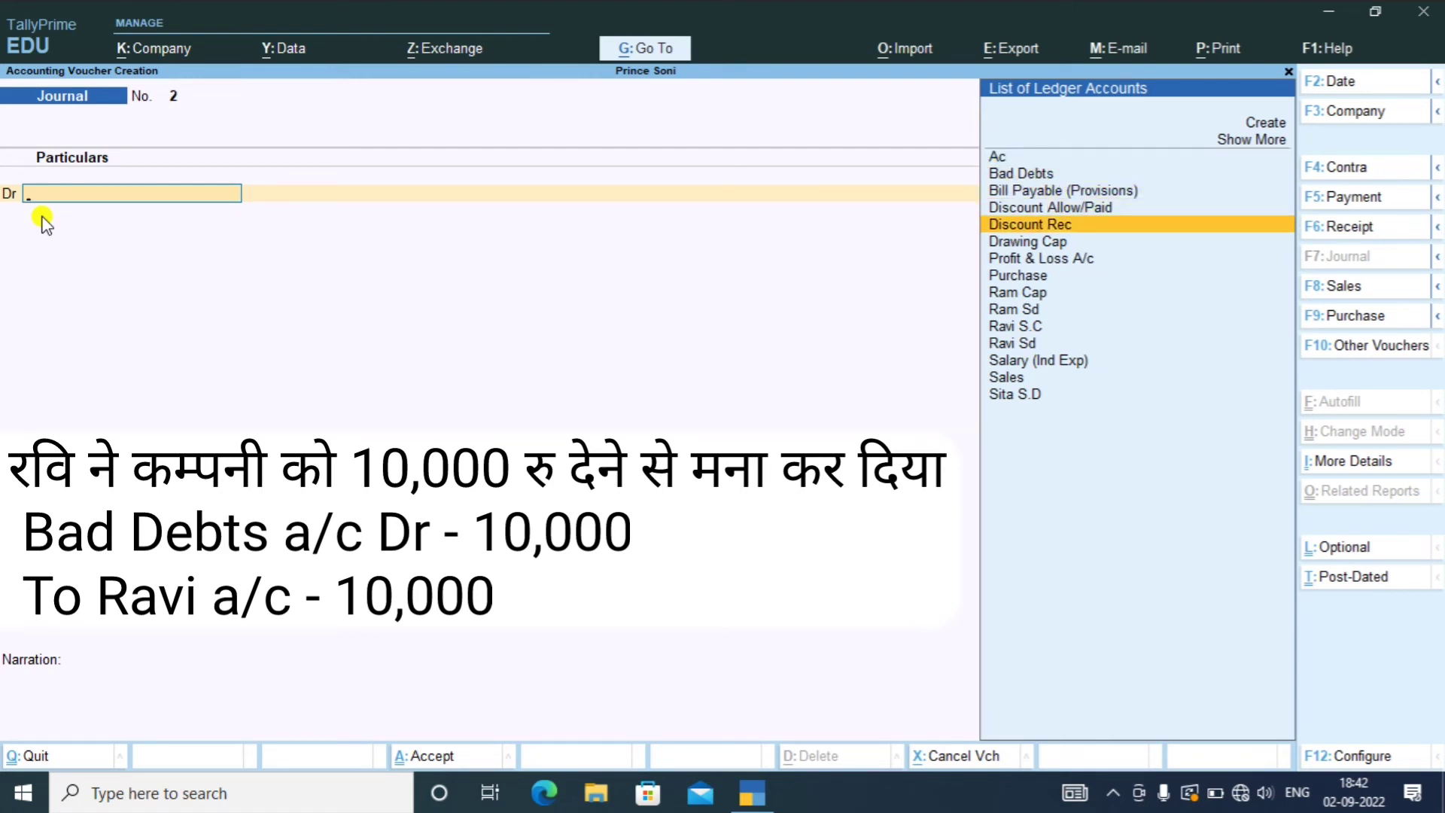
key("Up")
key("Up")
key("Up")
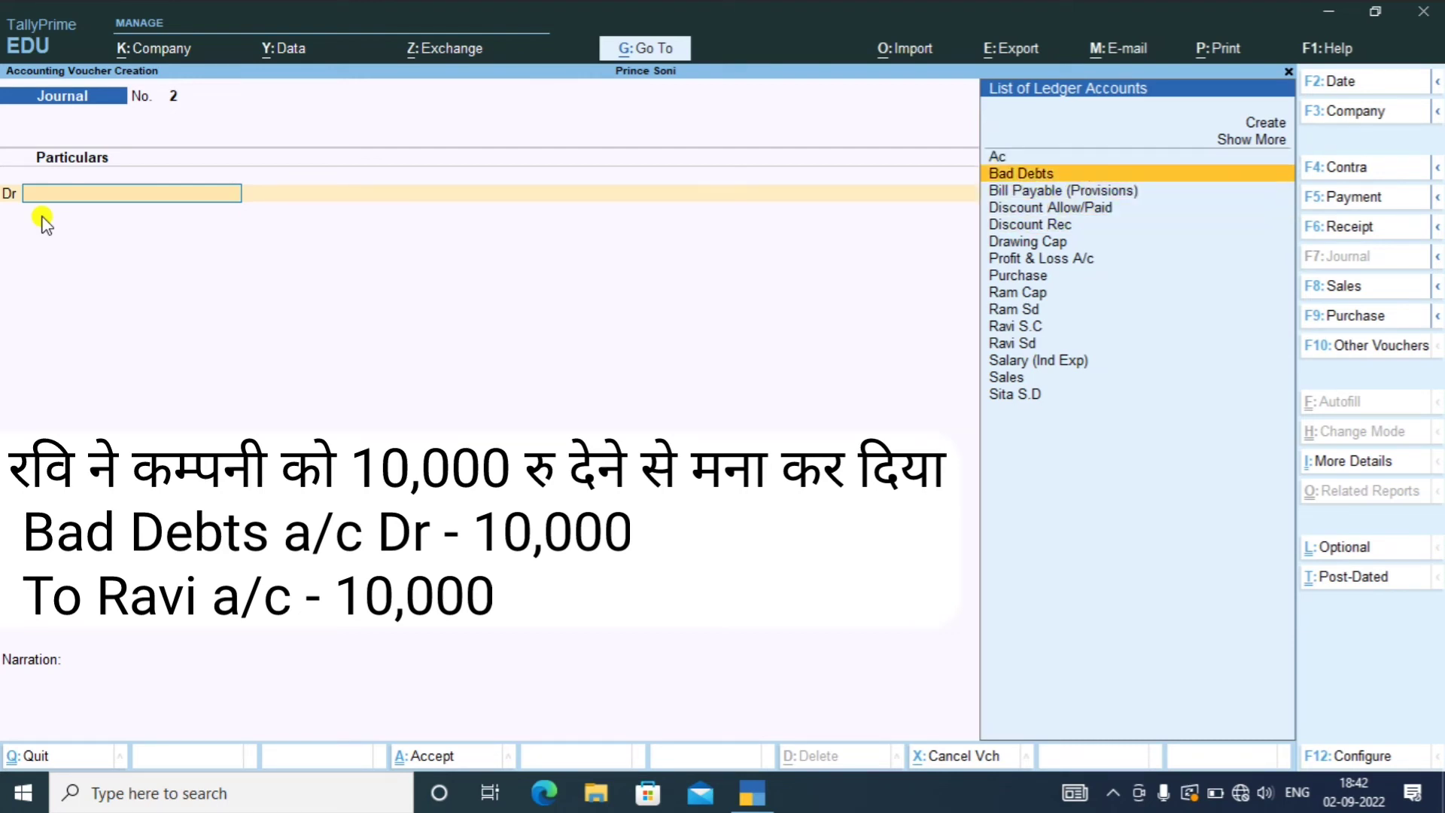
key("Return")
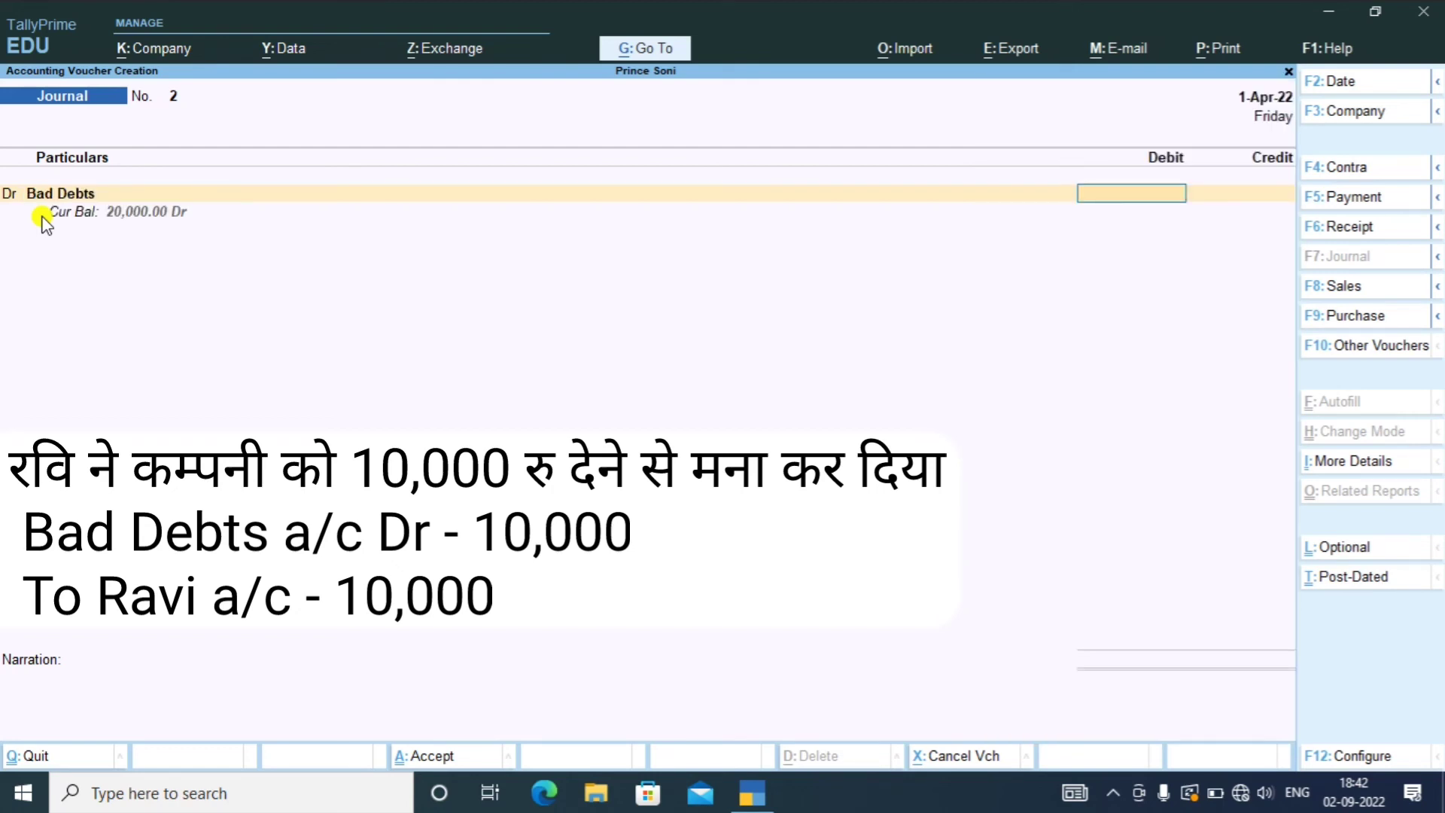
type("10000")
key("Return")
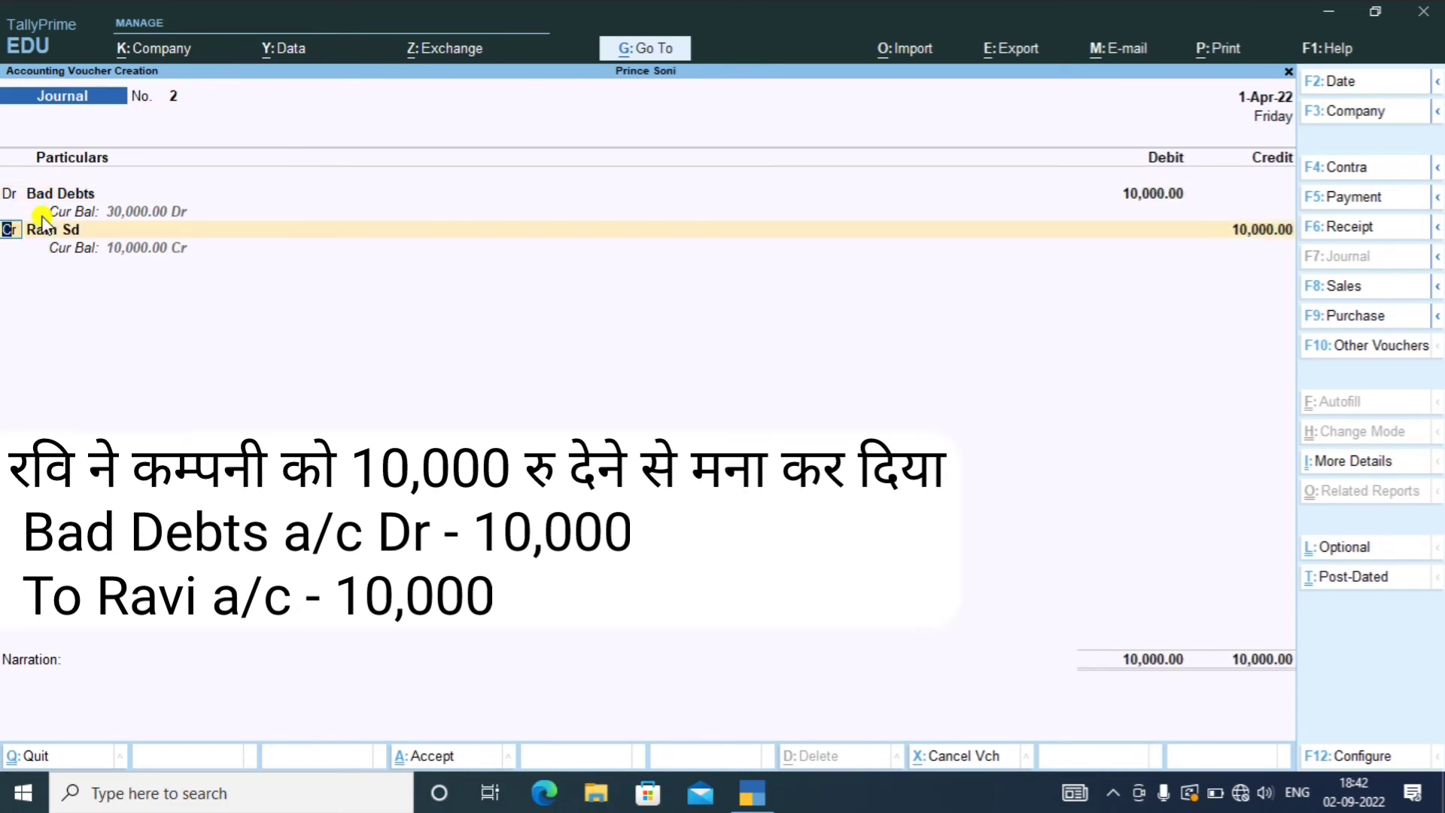
- Credit the first customer's Sd ledger 10,000 as On Account, save the journal and leave voucher creation
key("Return")
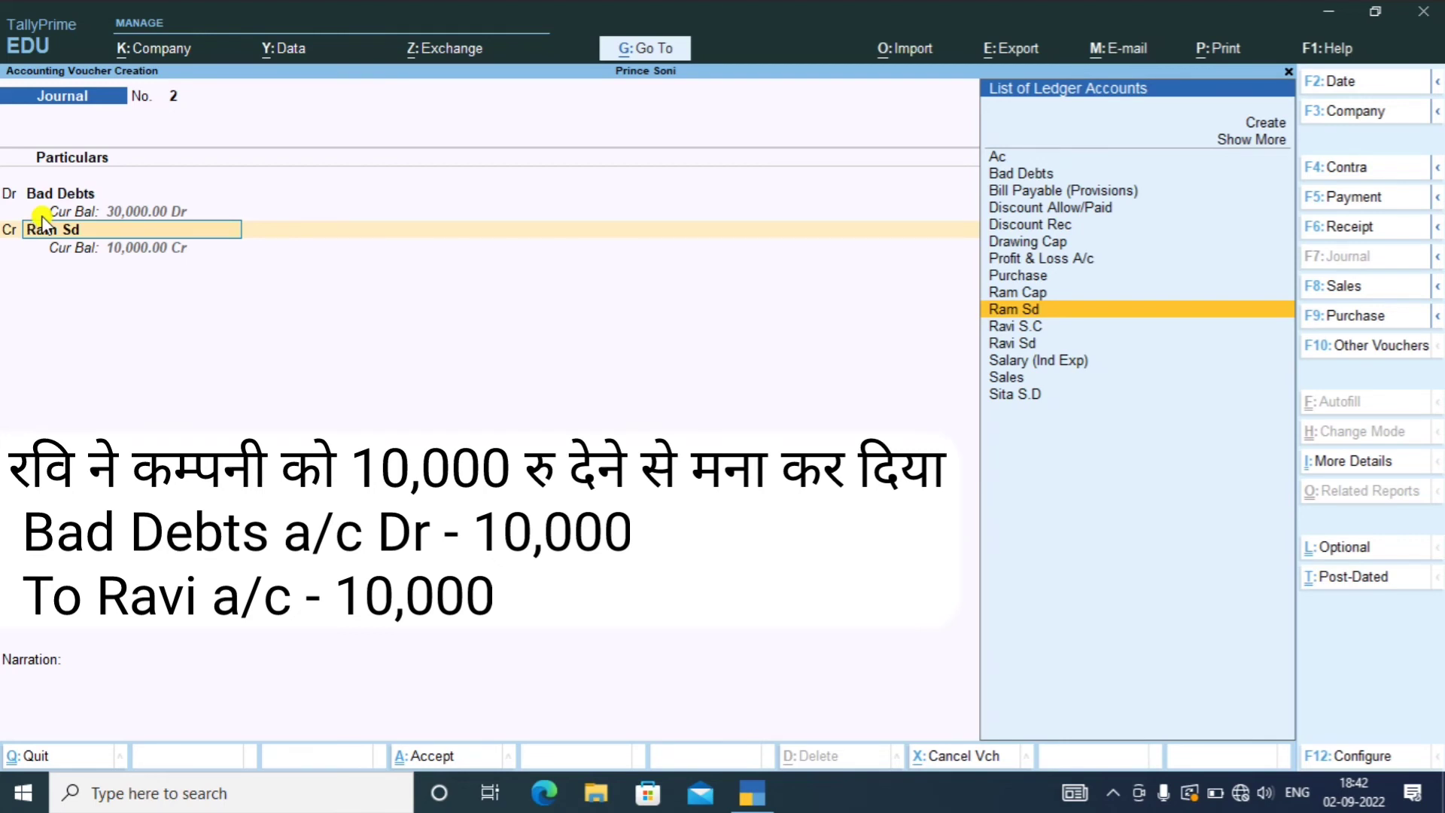
key("Return")
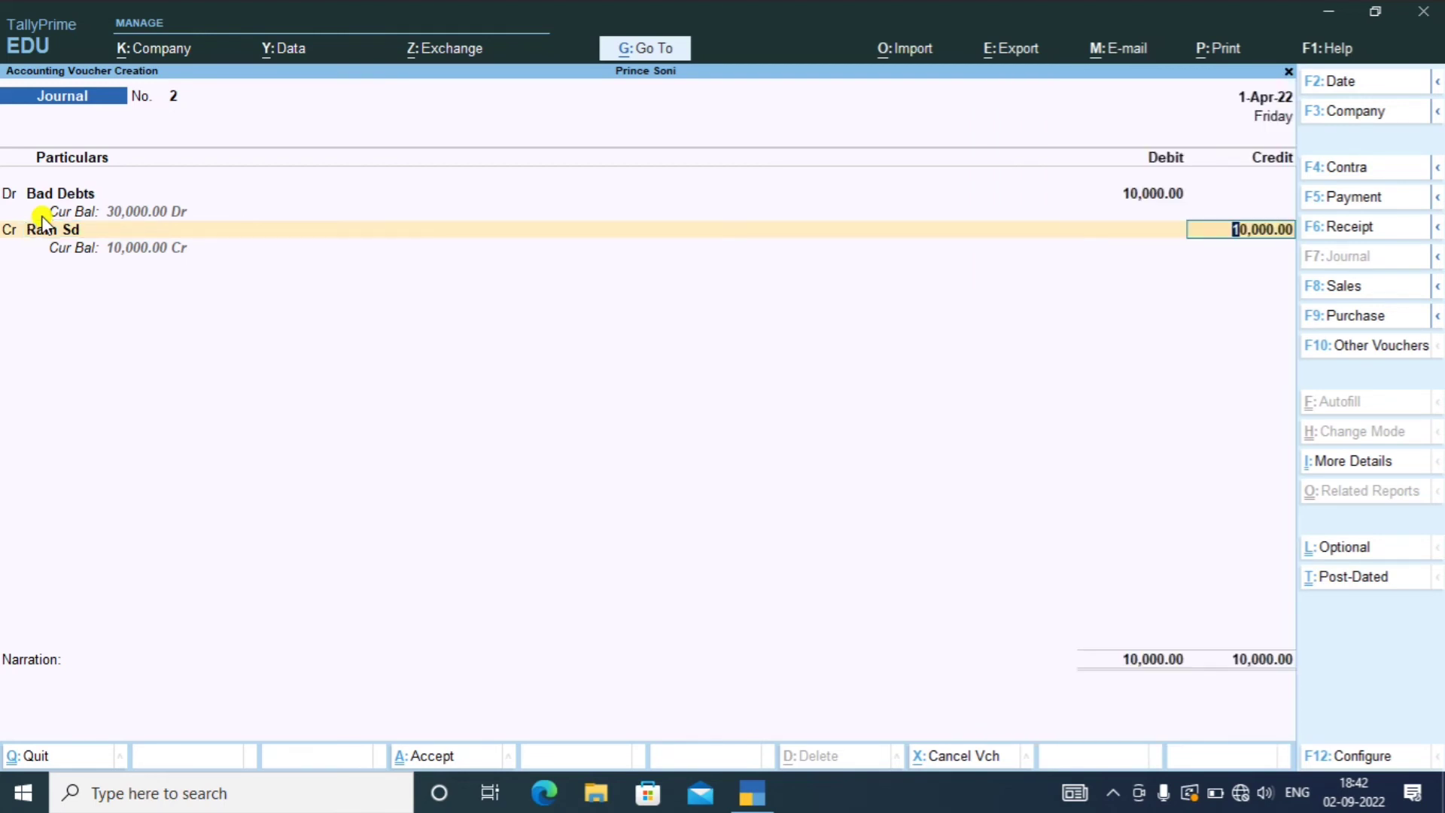
key("Return")
key("Return")
key("Return")
key("Return")
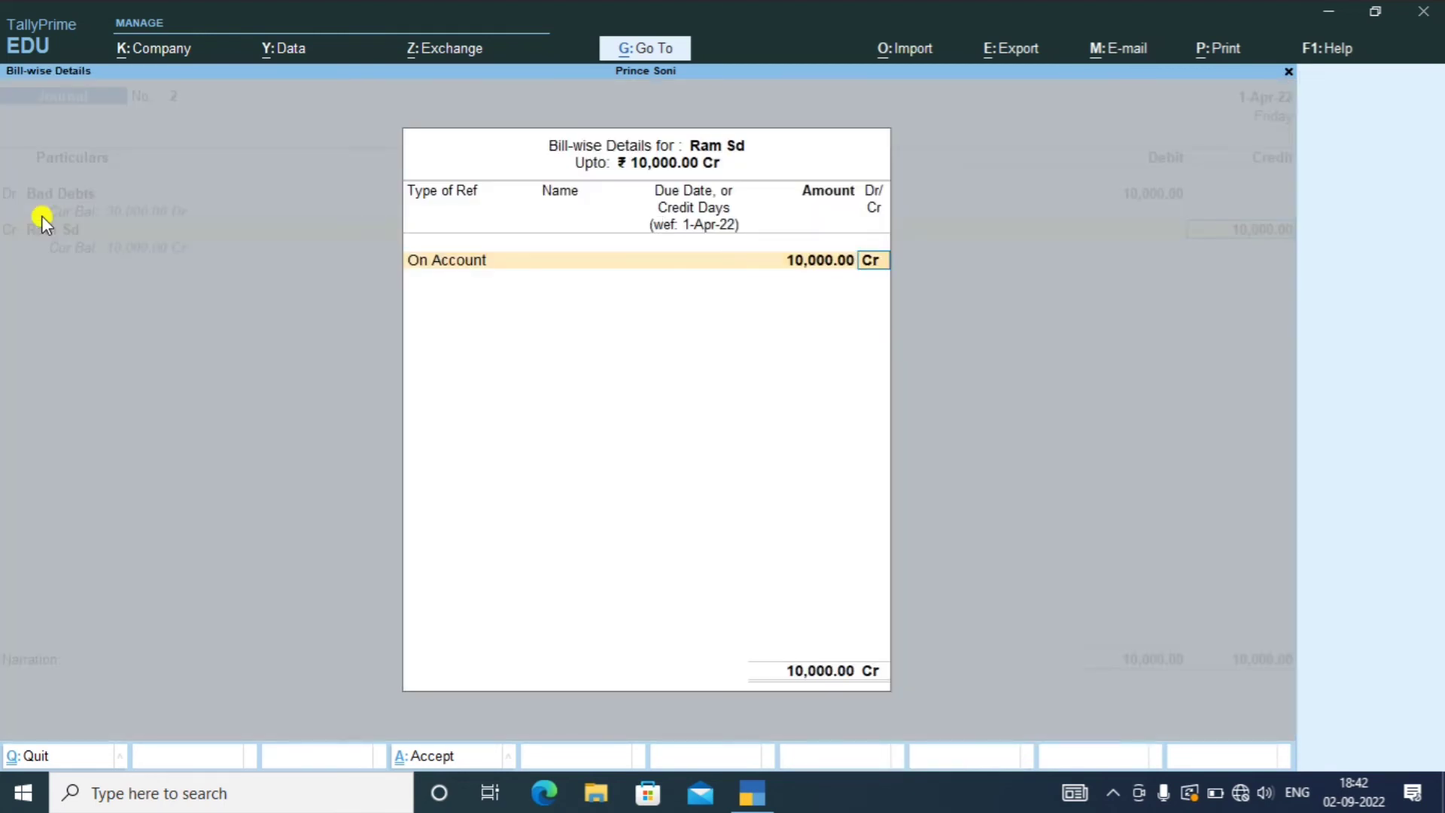
key("Return")
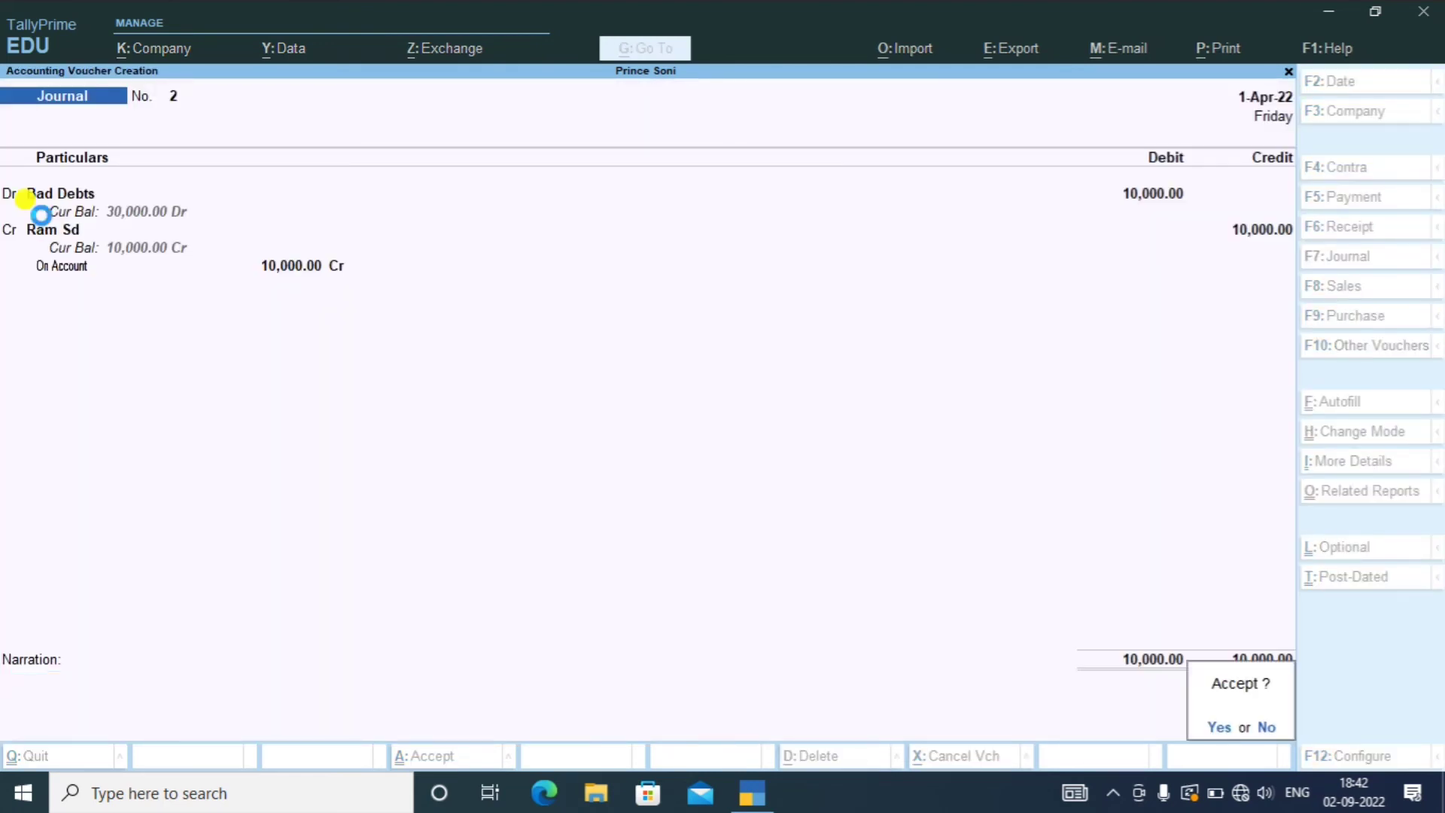
key("Return")
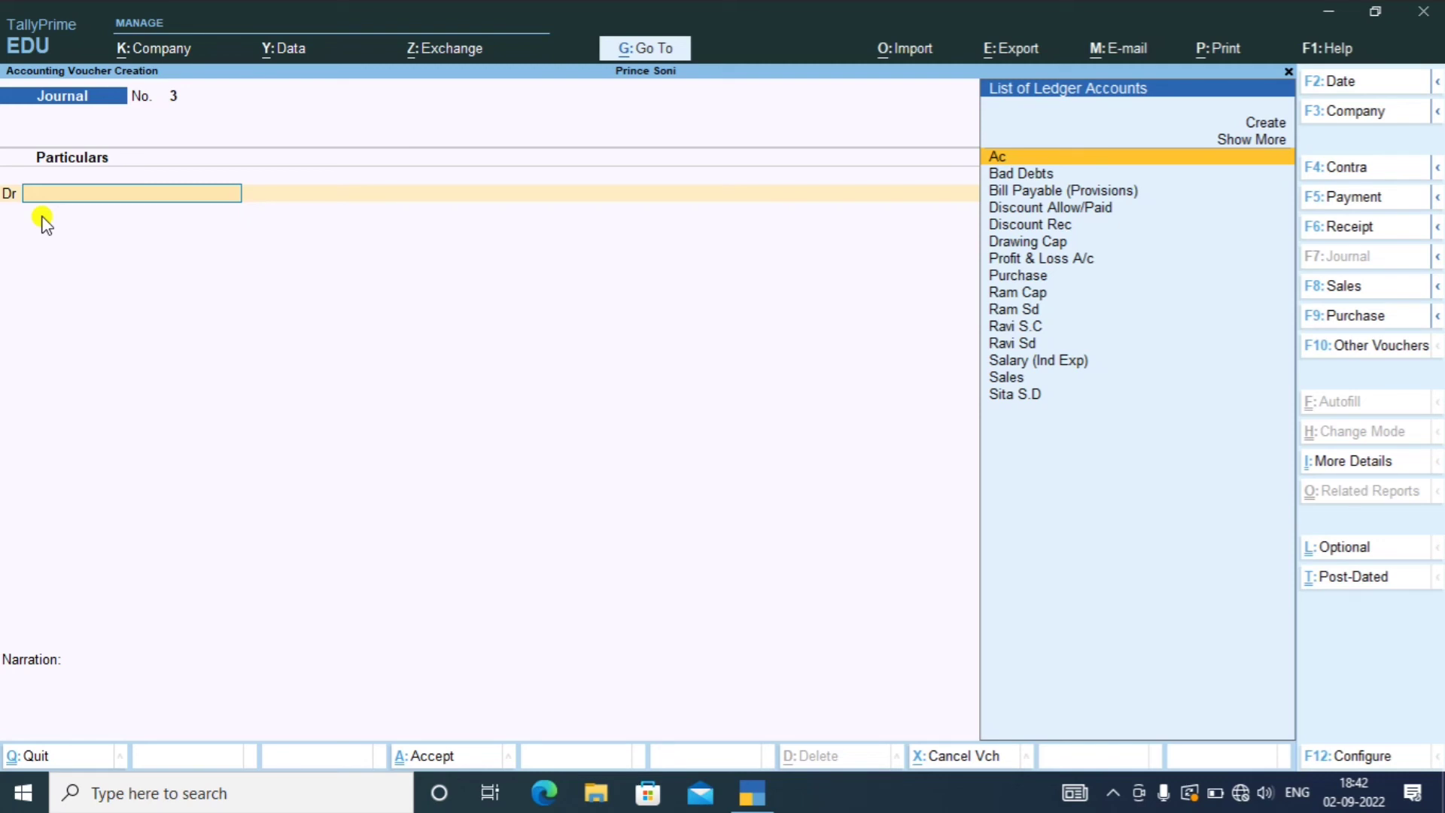
key("Escape")
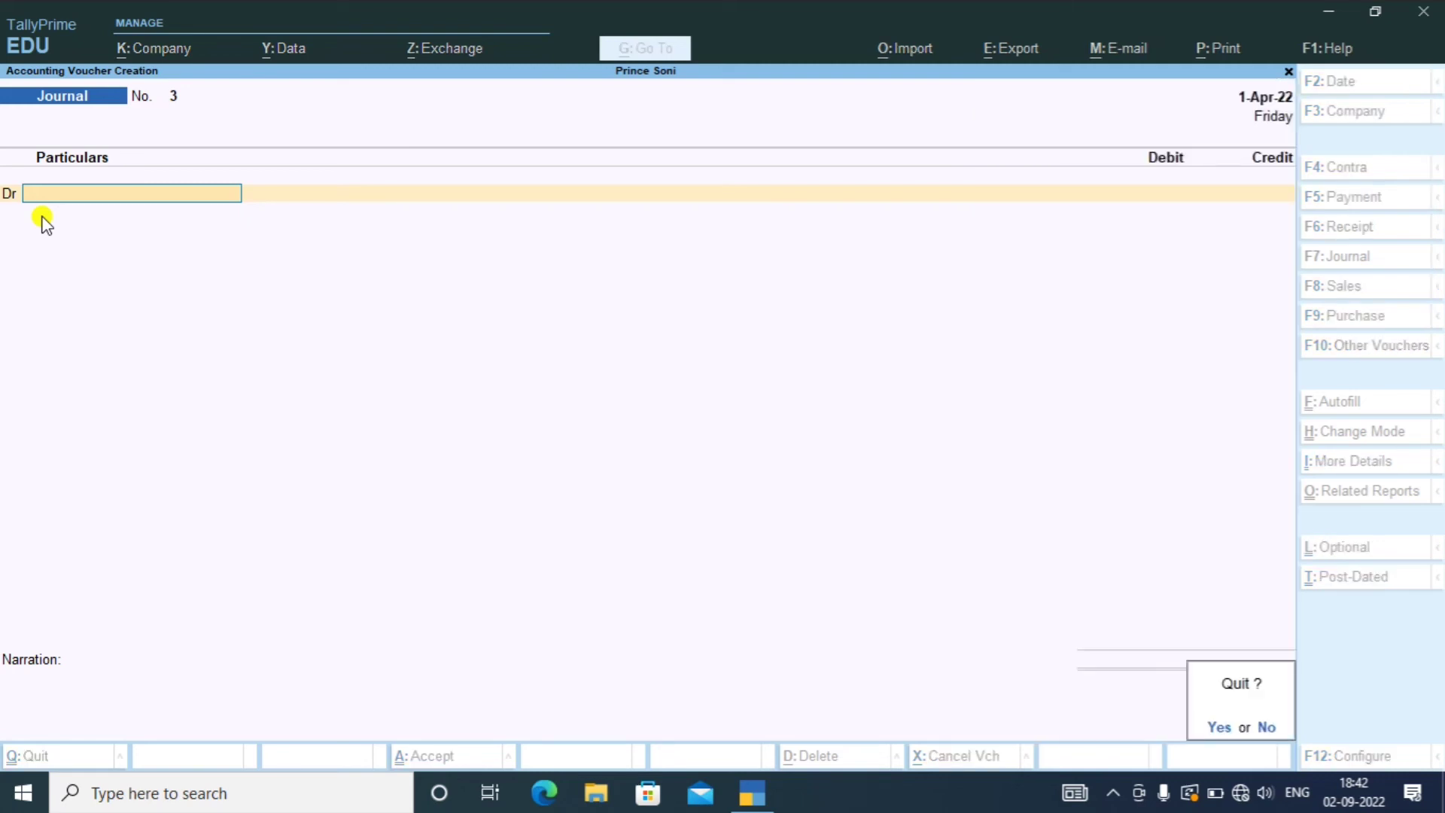
key("y")
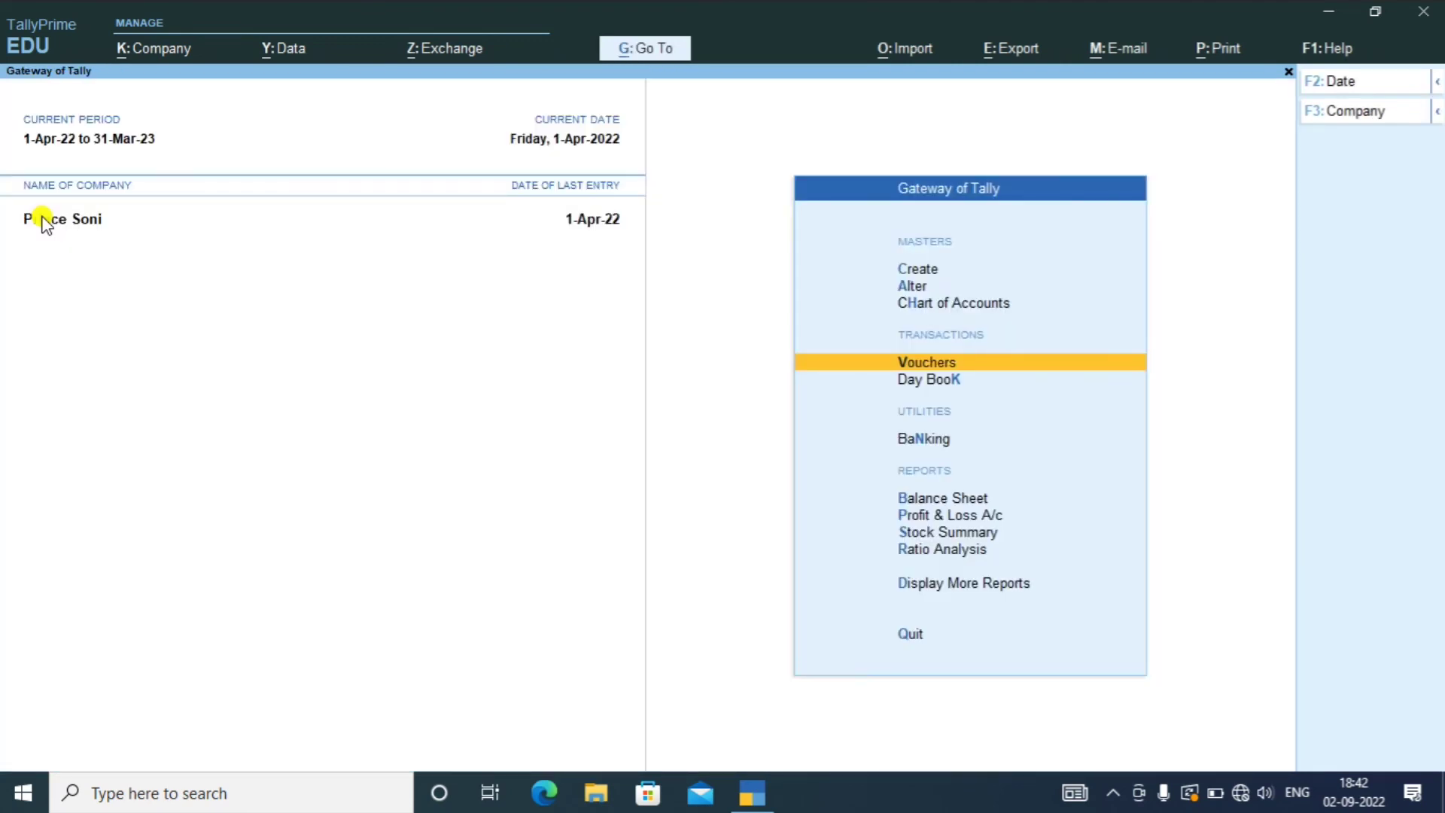
- Open the Day Book and review the receipt, journal and sales vouchers recorded for 1-Apr-22
key("Down")
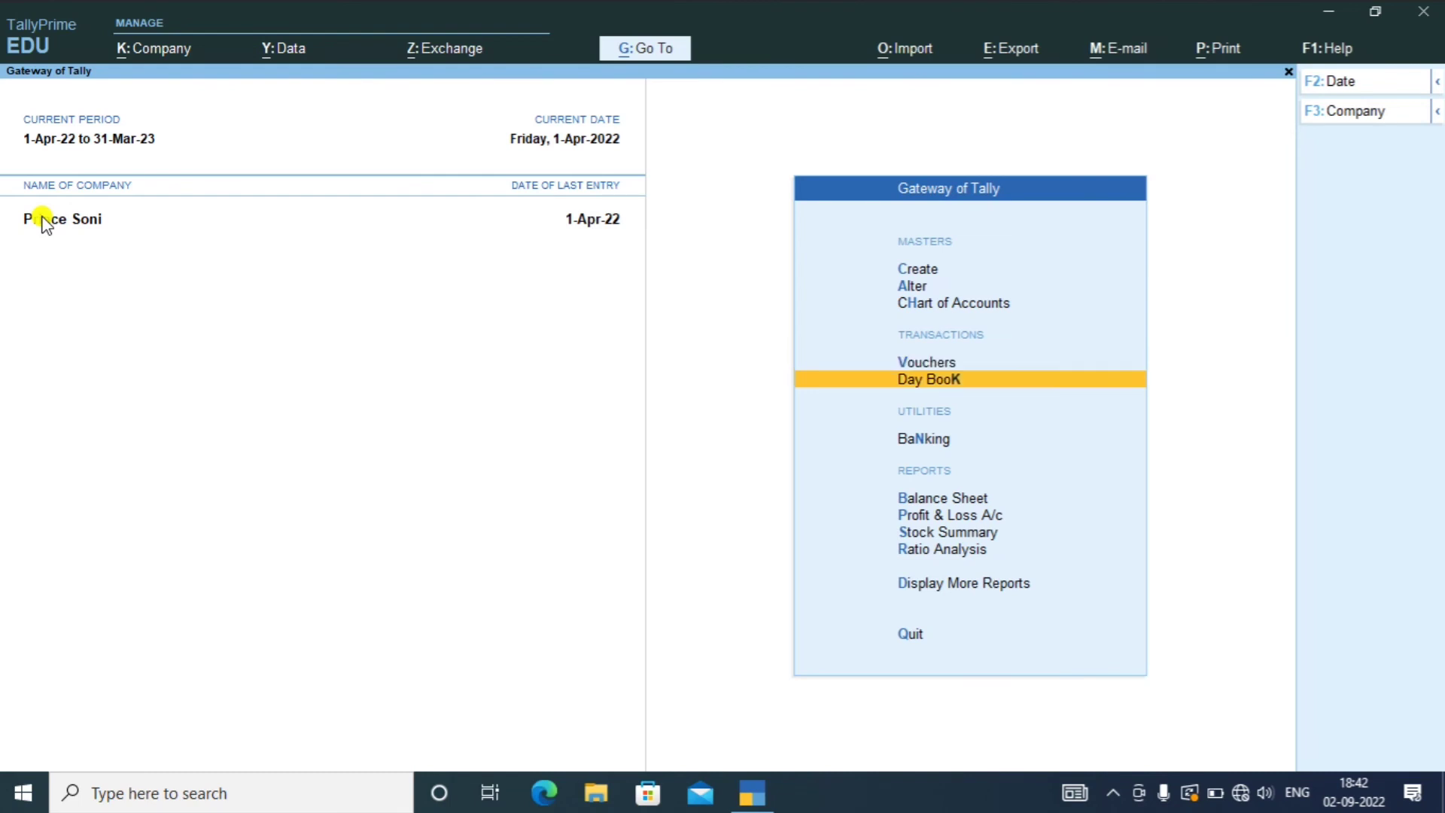
key("Return")
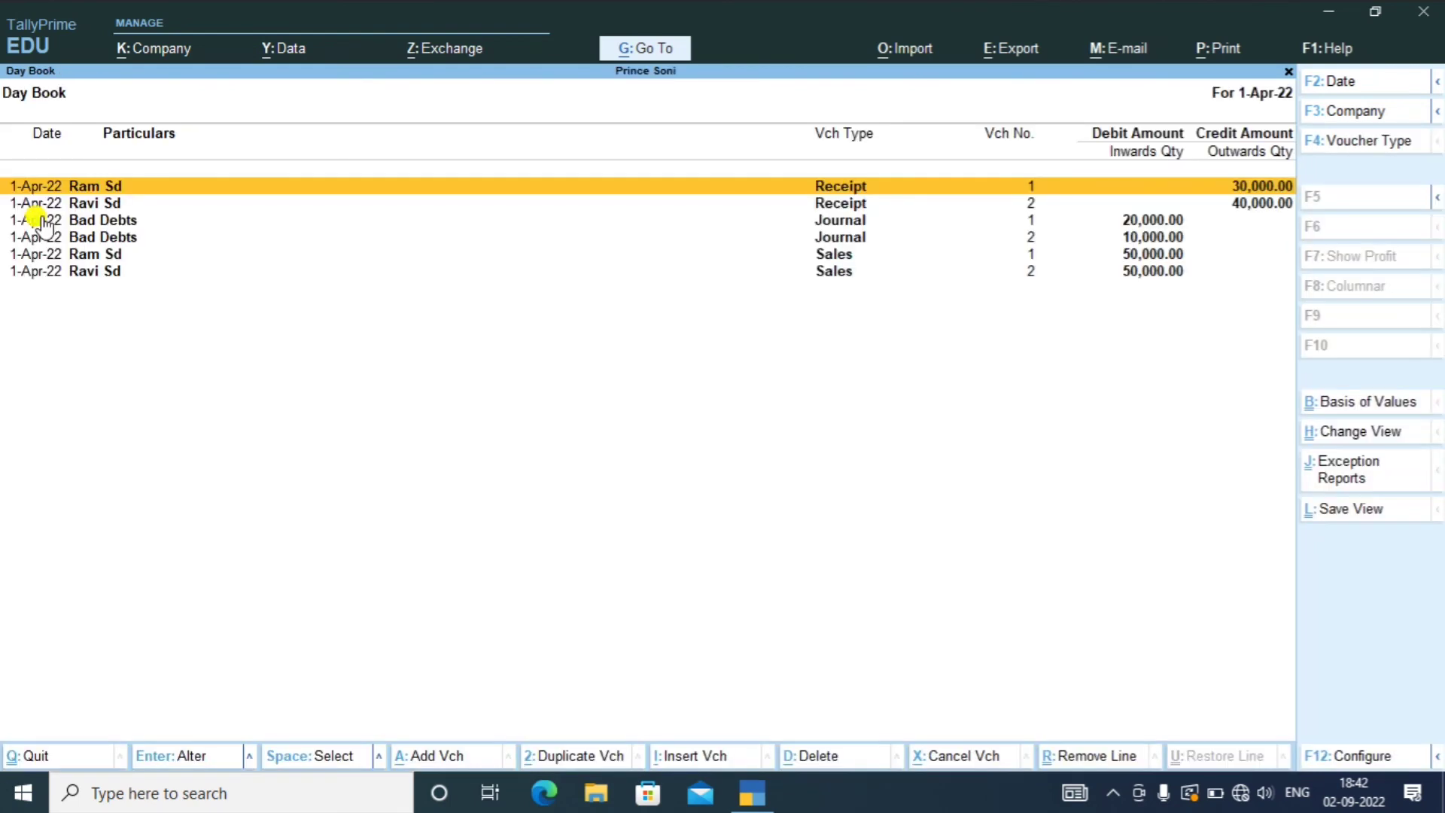
key("Down")
key("Down")
key("Down")
key("Down")
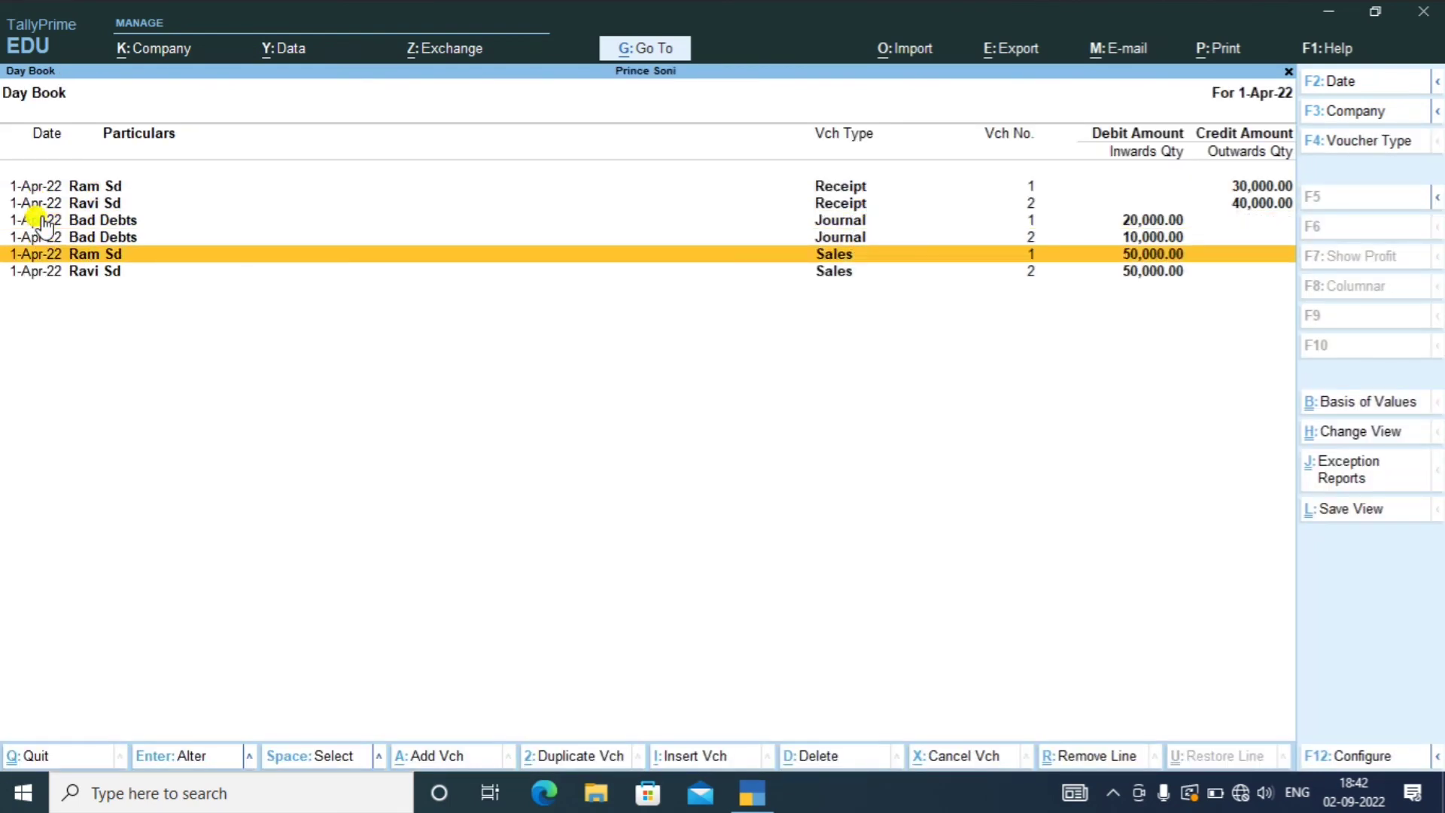
key("Up")
key("Up")
key("Up")
key("Down")
key("Down")
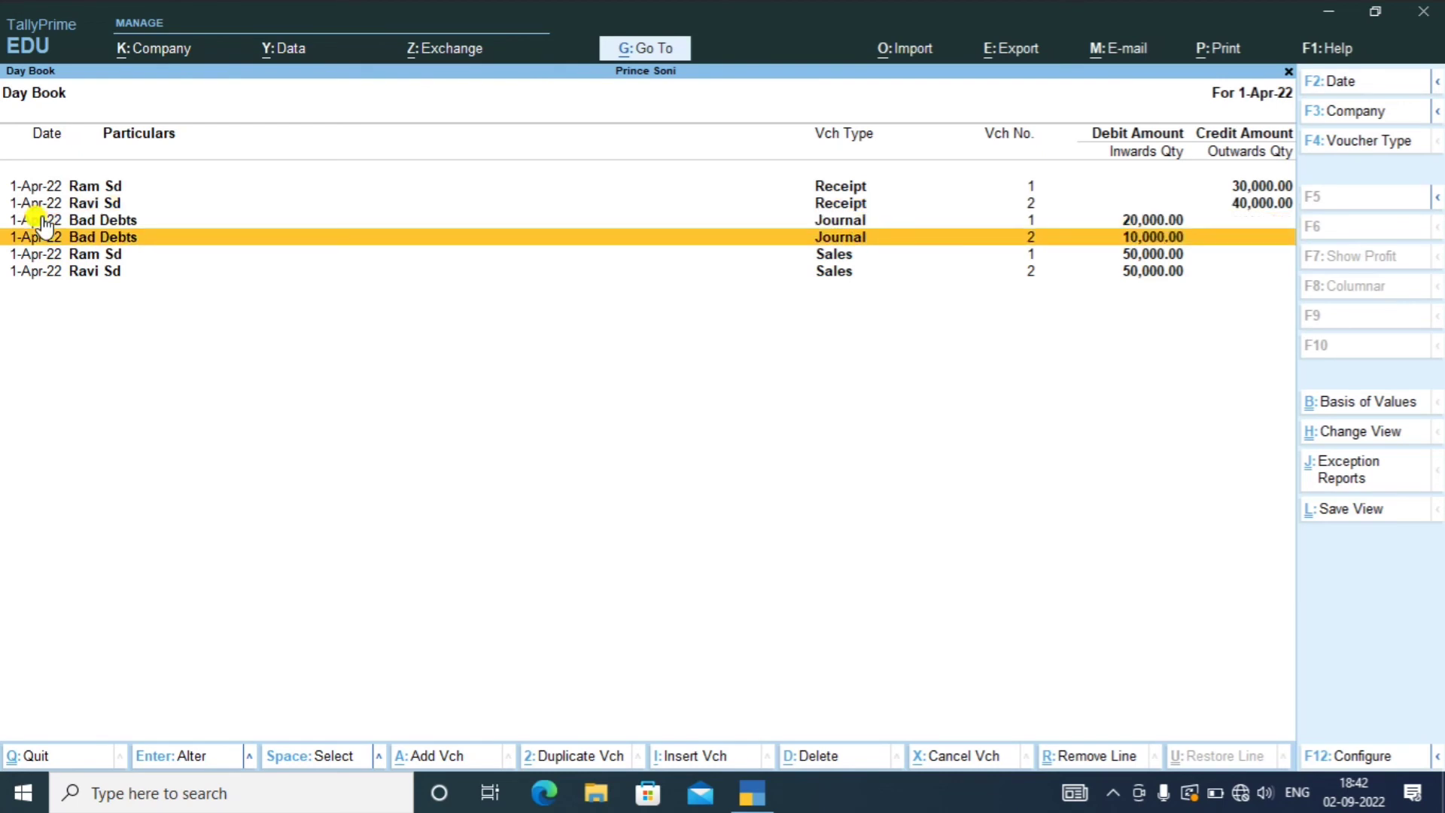
key("Up")
key("Up")
key("Up")
key("Escape")
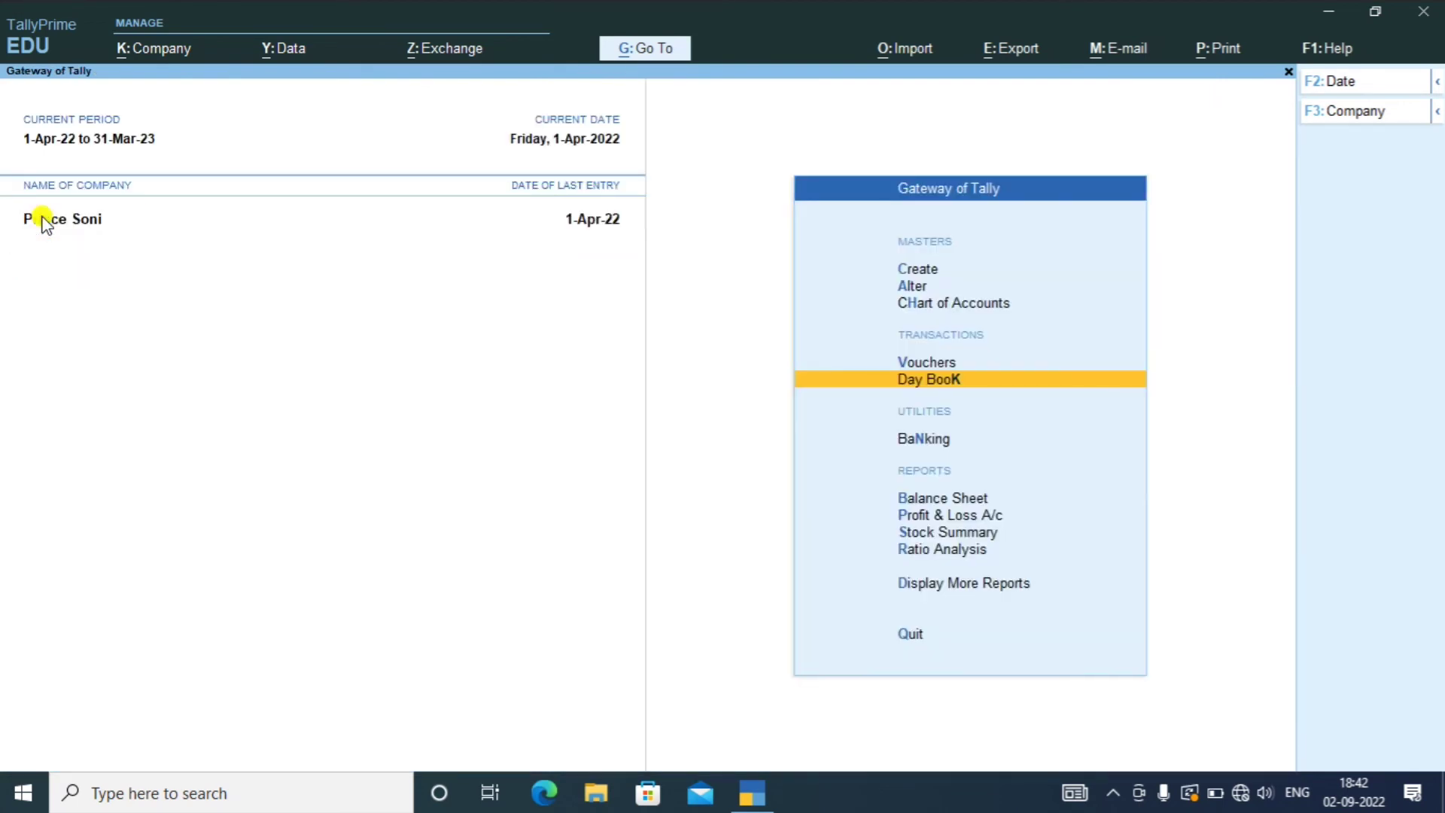
- Open the Balance Sheet in detailed view and examine the liabilities and assets
key("Down")
key("Down")
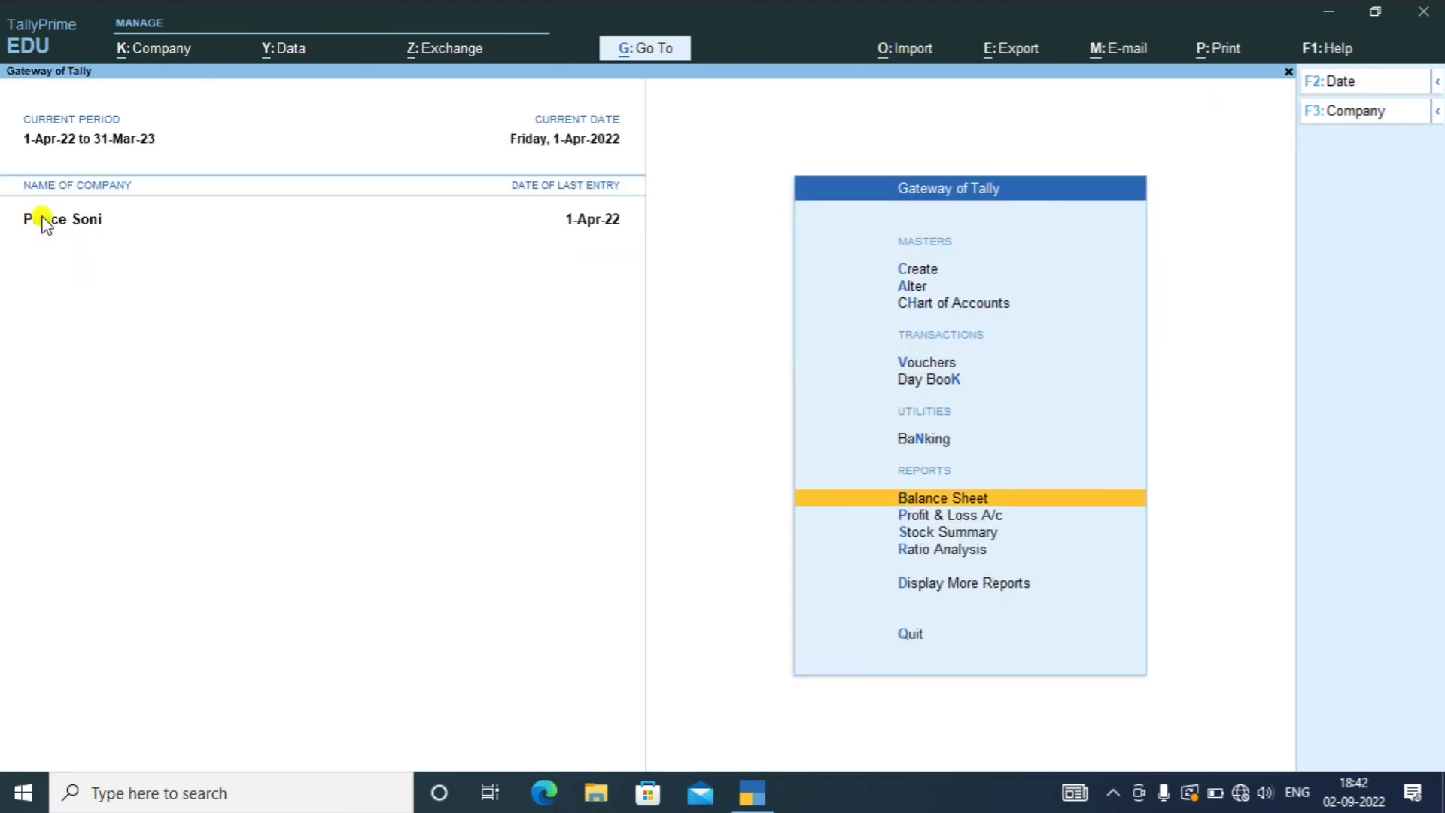
key("Down")
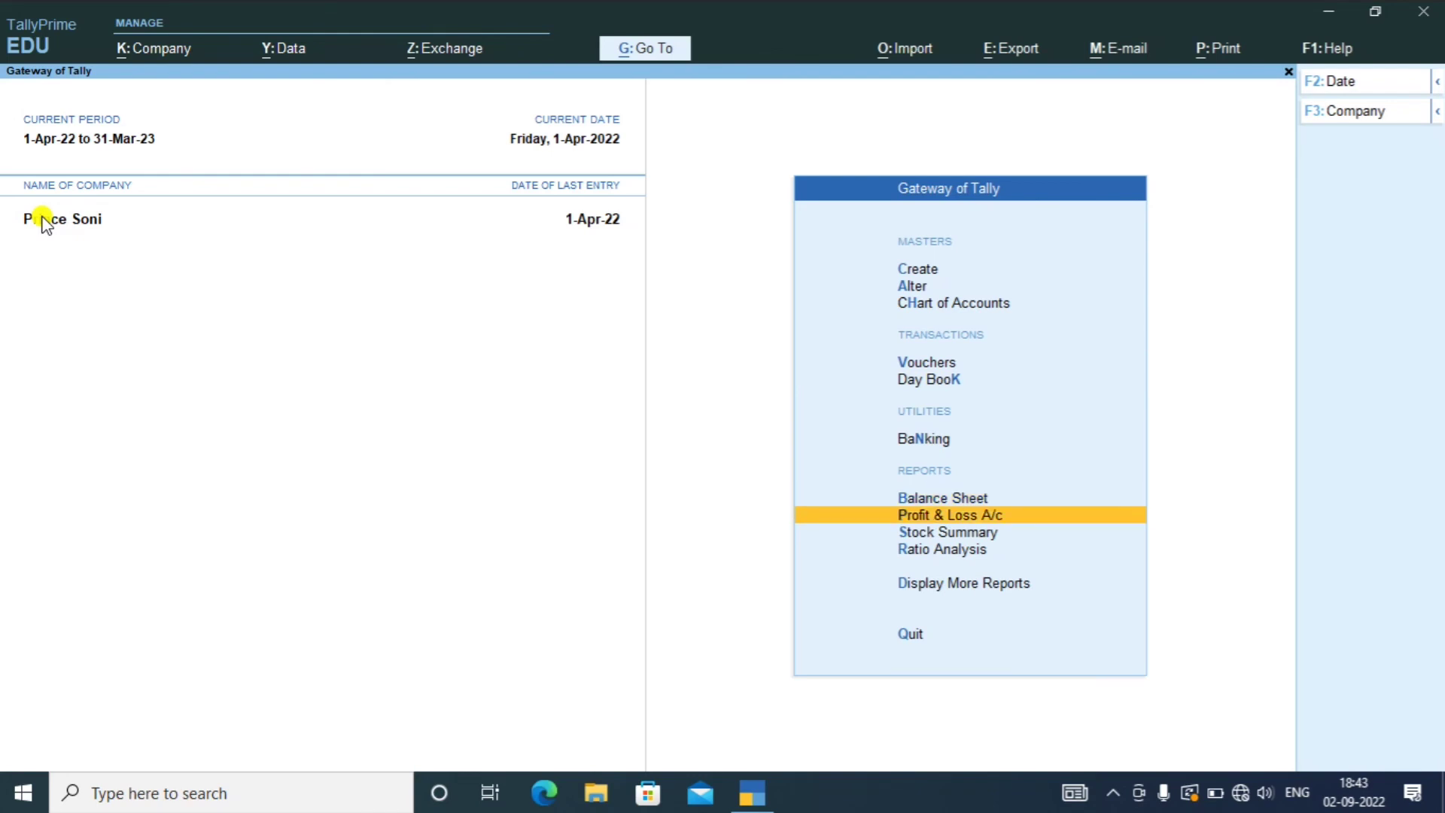
key("Up")
key("Down")
key("Up")
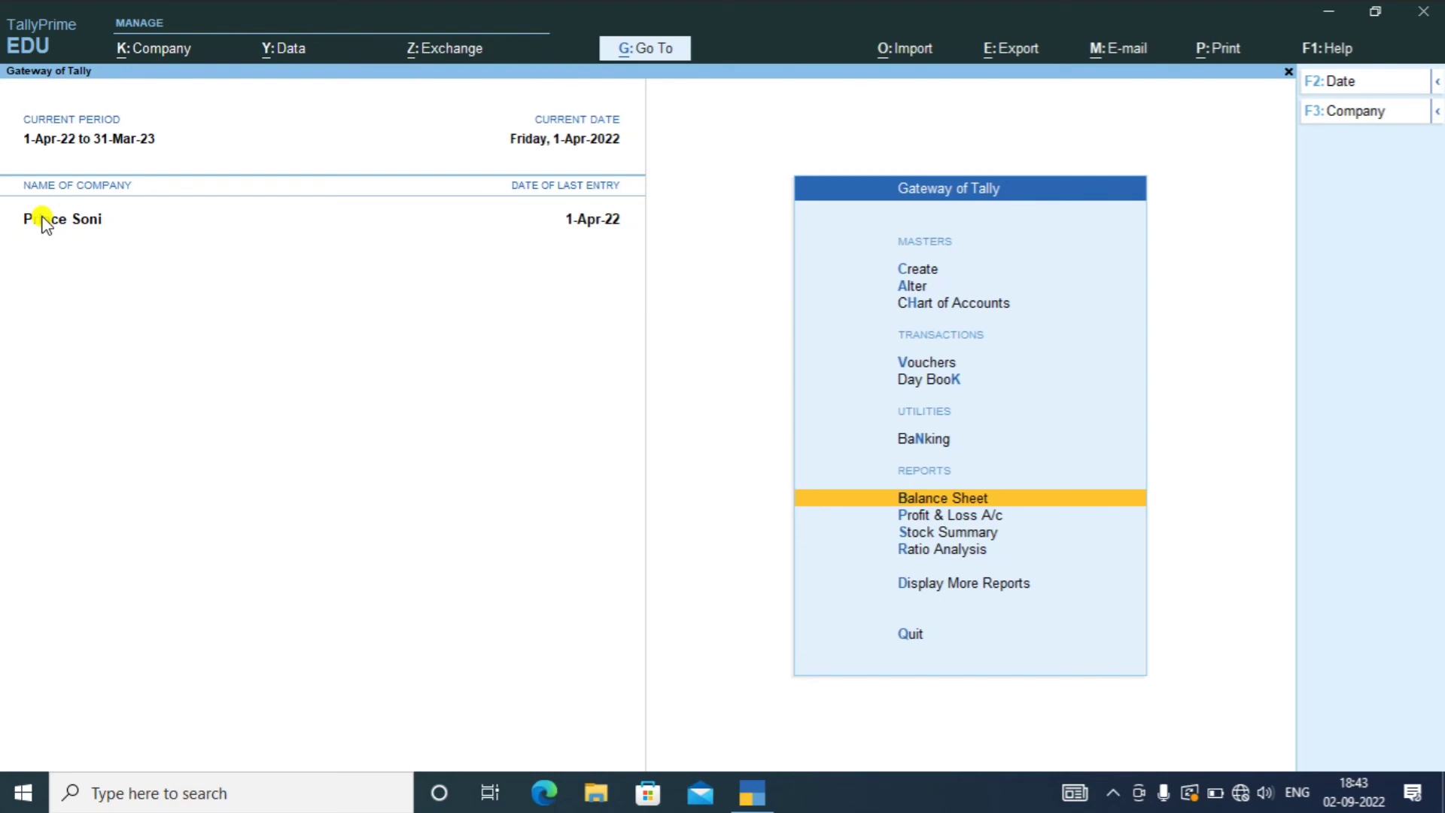
key("Return")
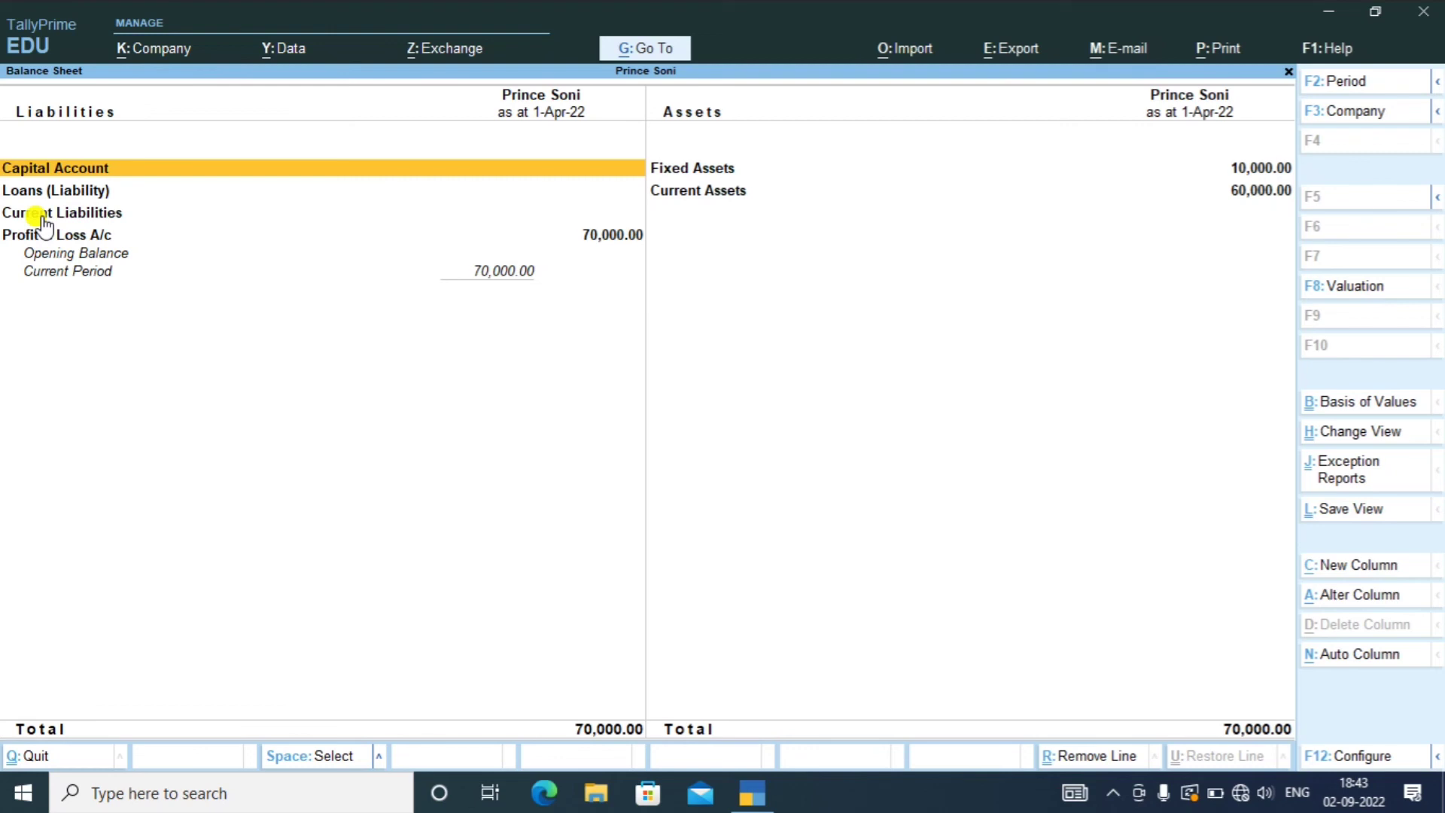
key("alt")
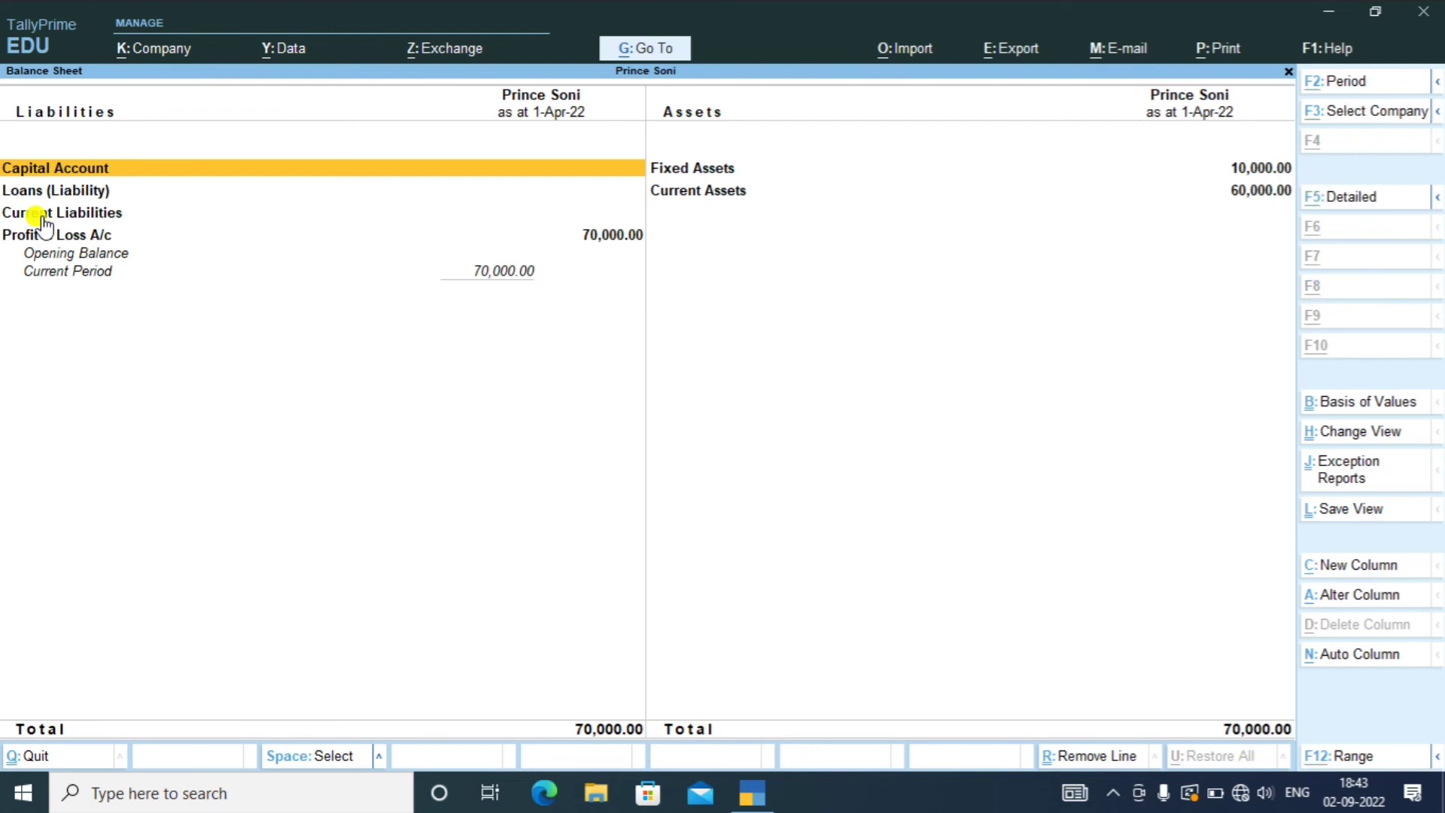
key("alt+F5")
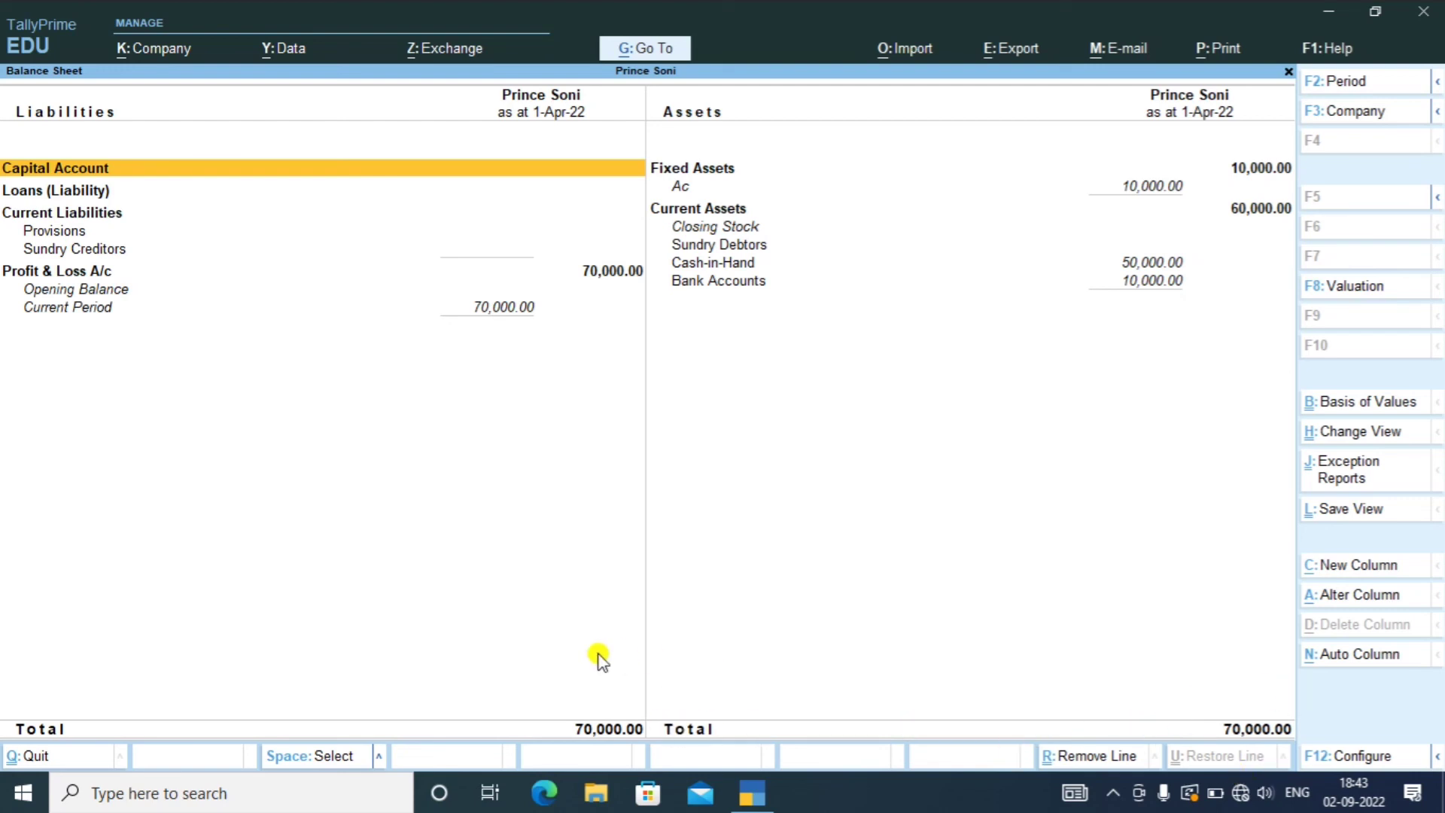
key("Escape")
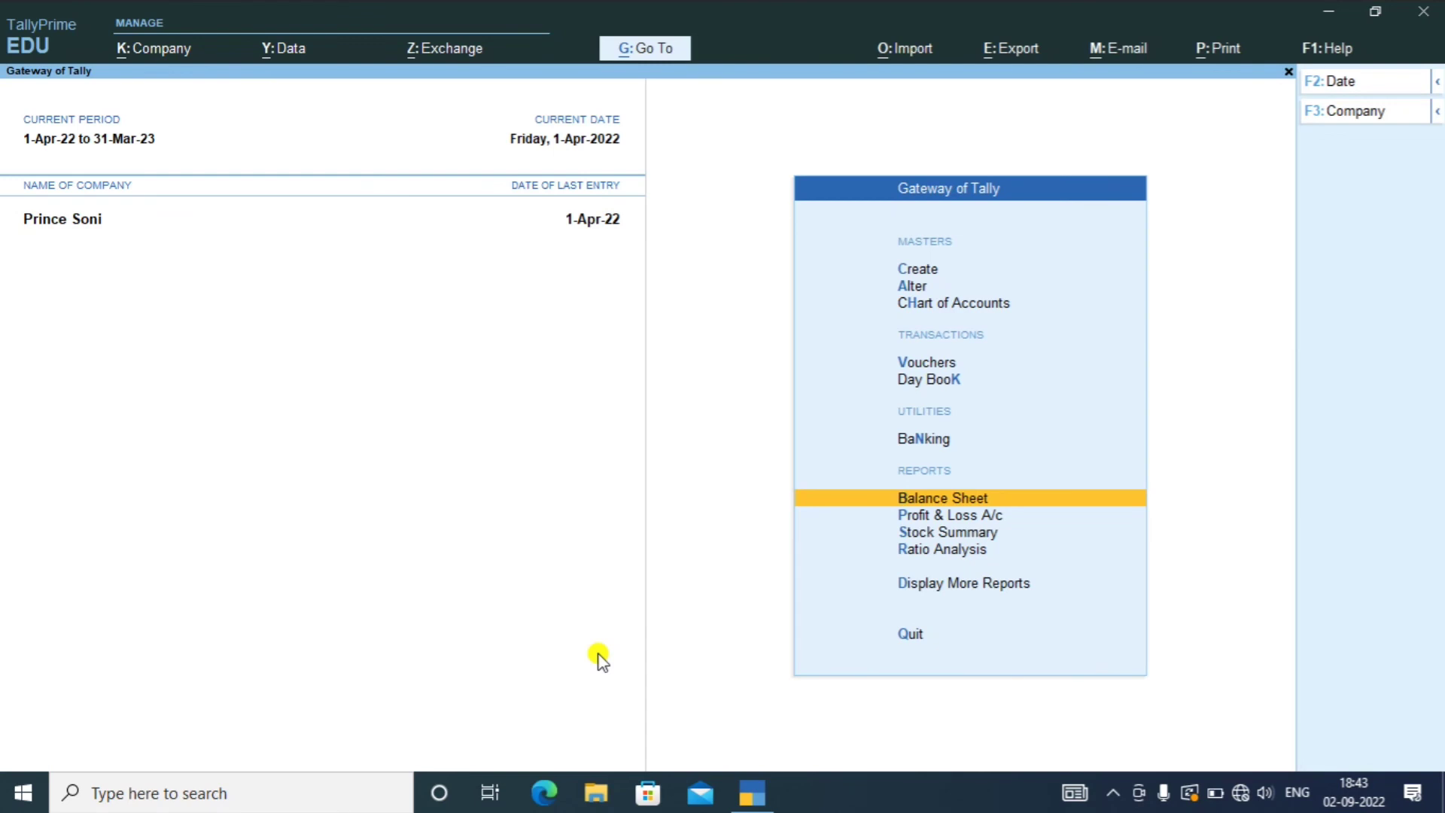
- Open the Profit & Loss A/c in detailed view, examine sales, bad debts and nett profit, and return to the Gateway
key("Down")
key("Return")
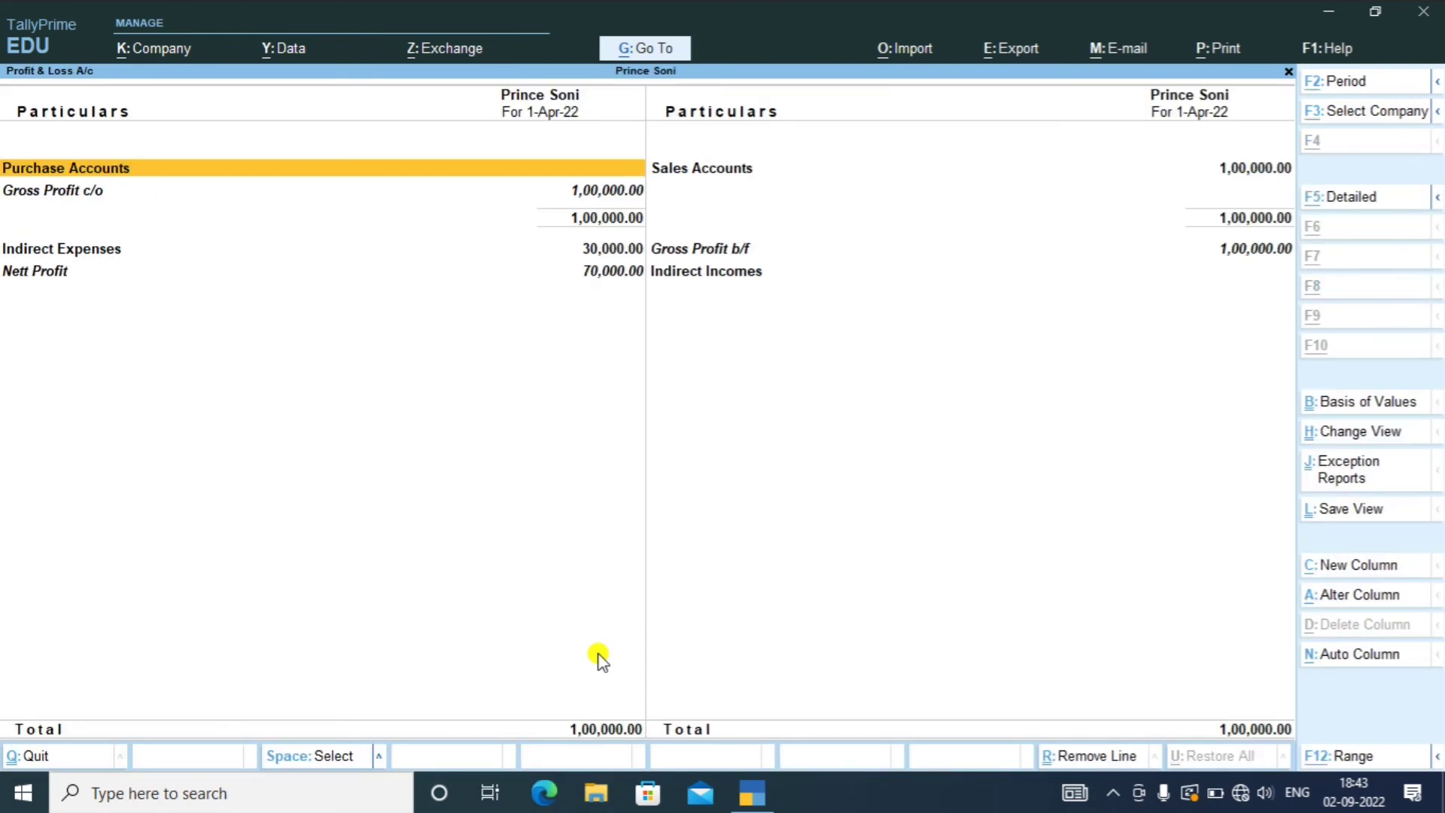
key("alt+F5")
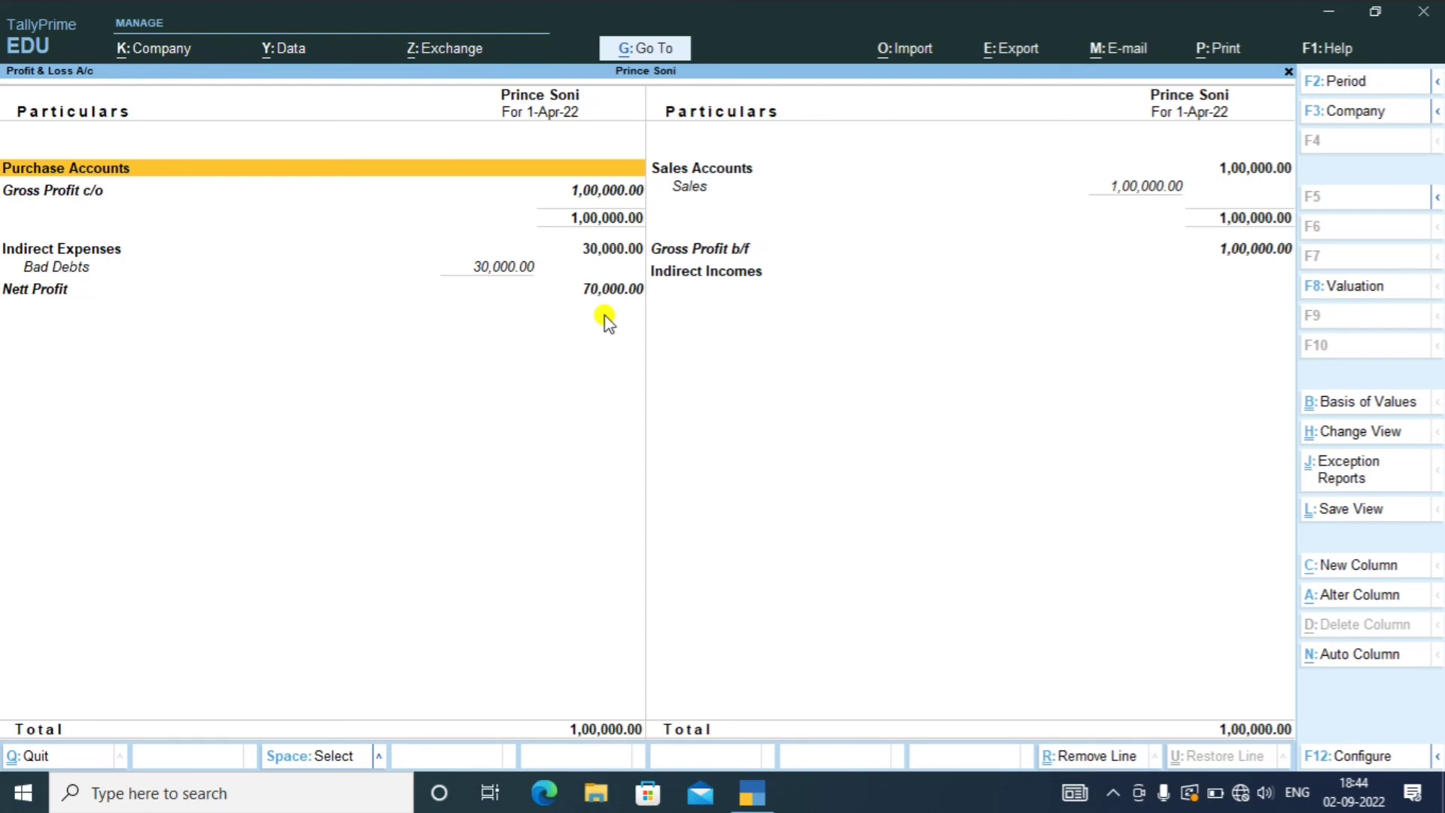
key("Escape")
key("Up")
key("Up")
key("Up")
key("Up")
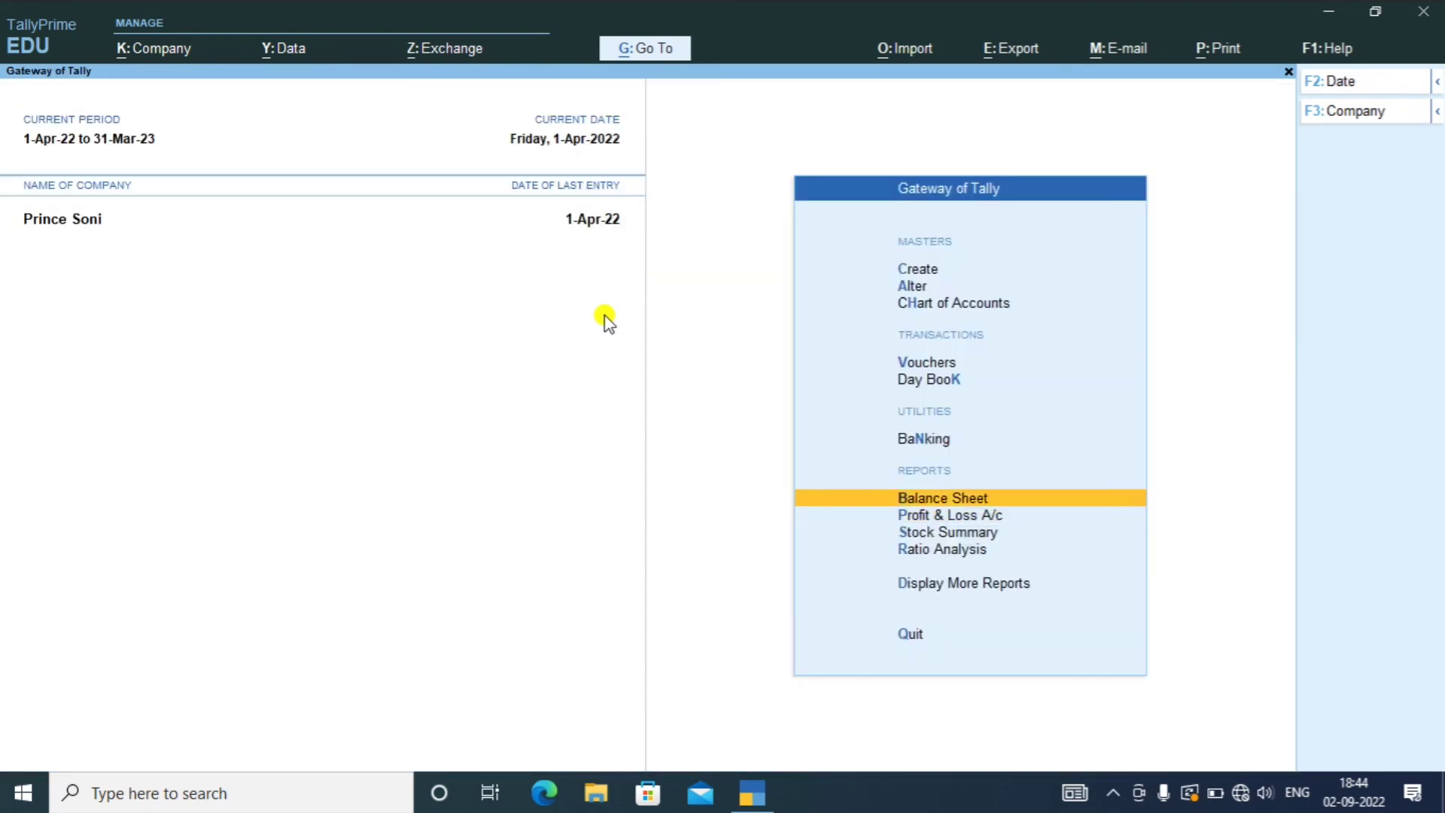